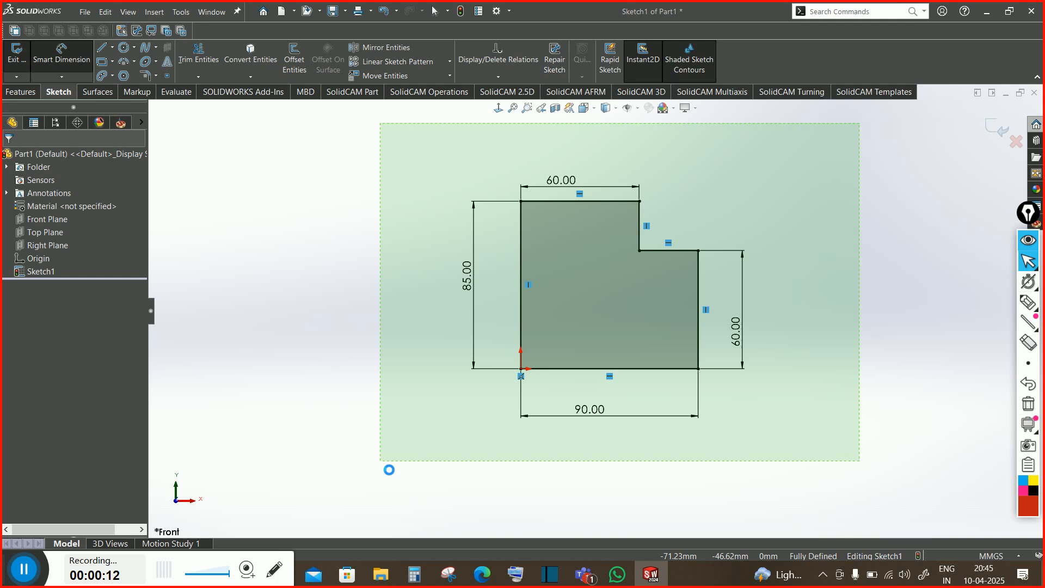
- Delete the dimensioned L-shaped profile from the sketch and switch the display background to a plain white scene
{"action": "key", "text": "Delete"}
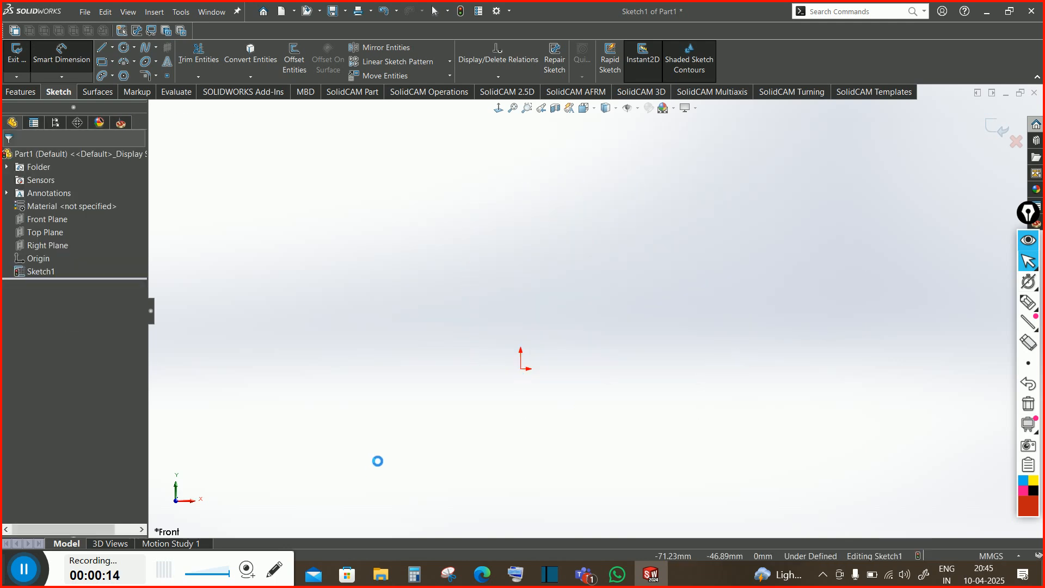
{"action": "left_click", "coordinate": [673, 108]}
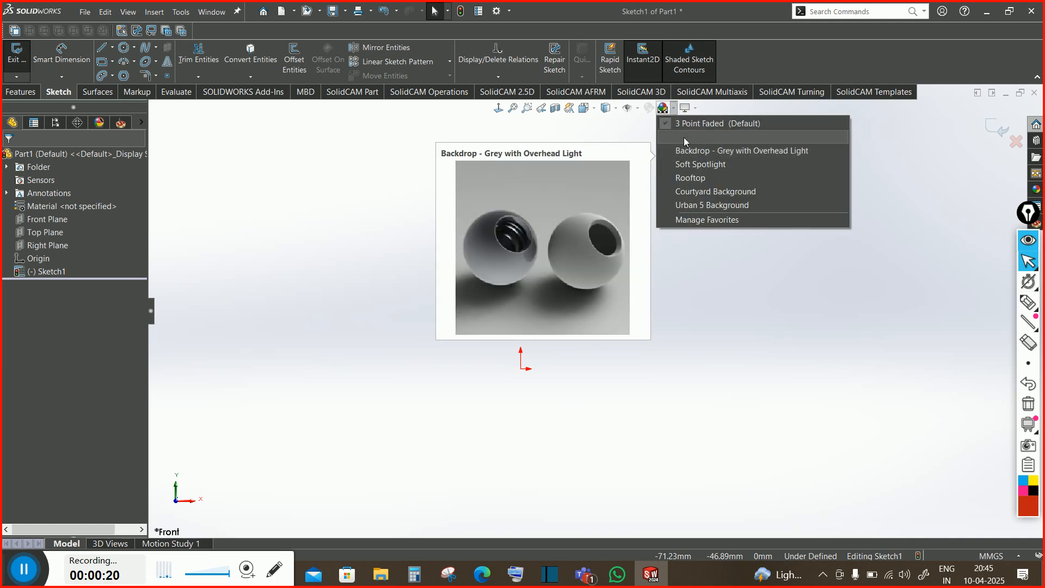
{"action": "left_click", "coordinate": [686, 137]}
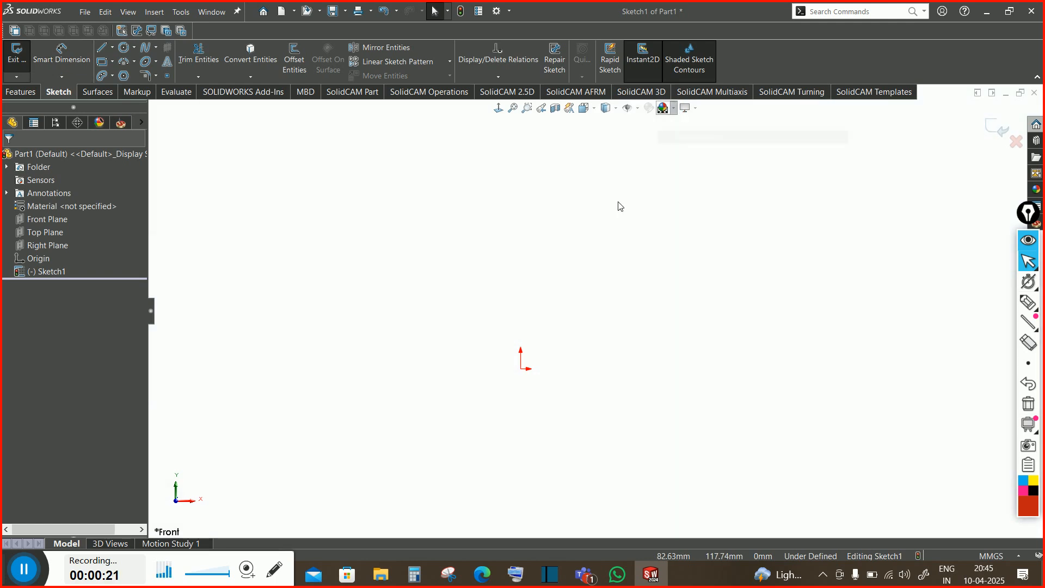
{"action": "left_click", "coordinate": [113, 64]}
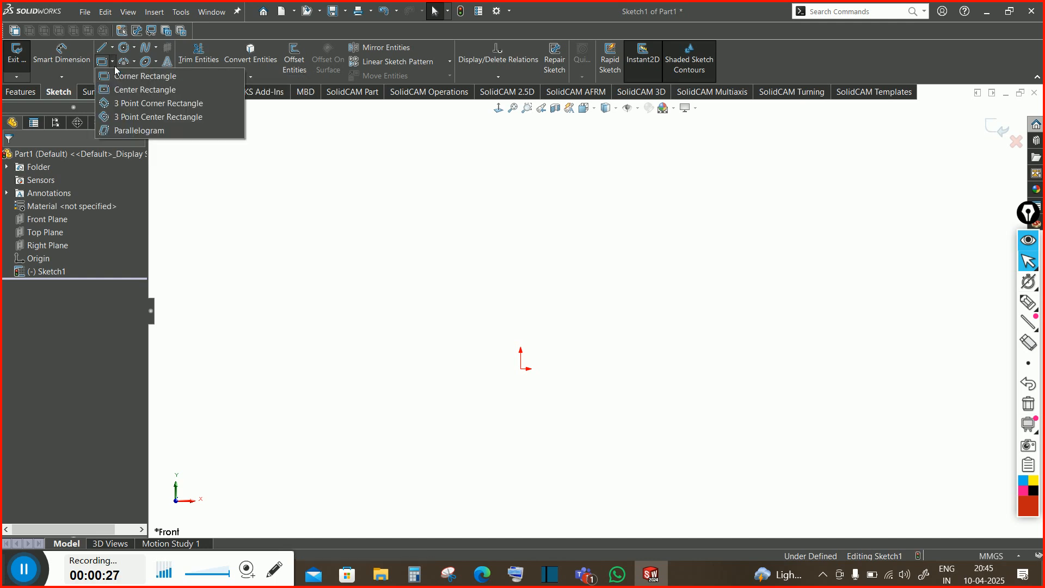
{"action": "left_click", "coordinate": [147, 76]}
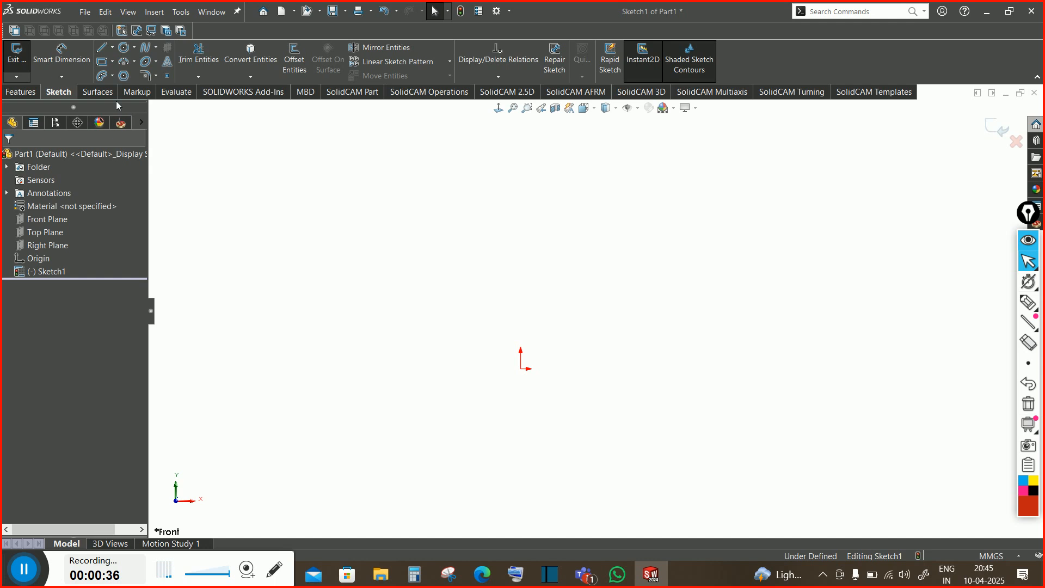
{"action": "left_click", "coordinate": [103, 62]}
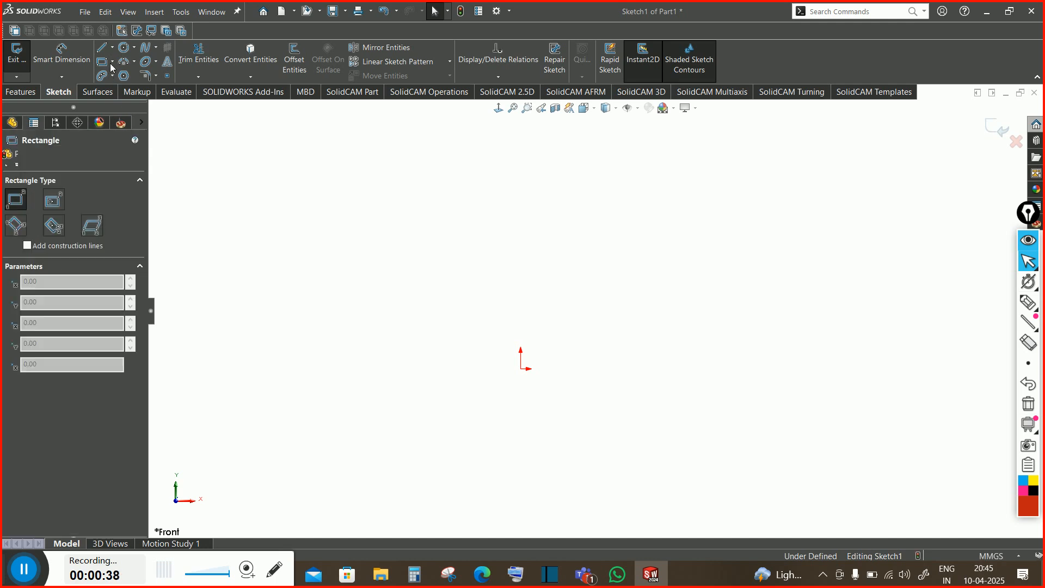
{"action": "left_click", "coordinate": [407, 340]}
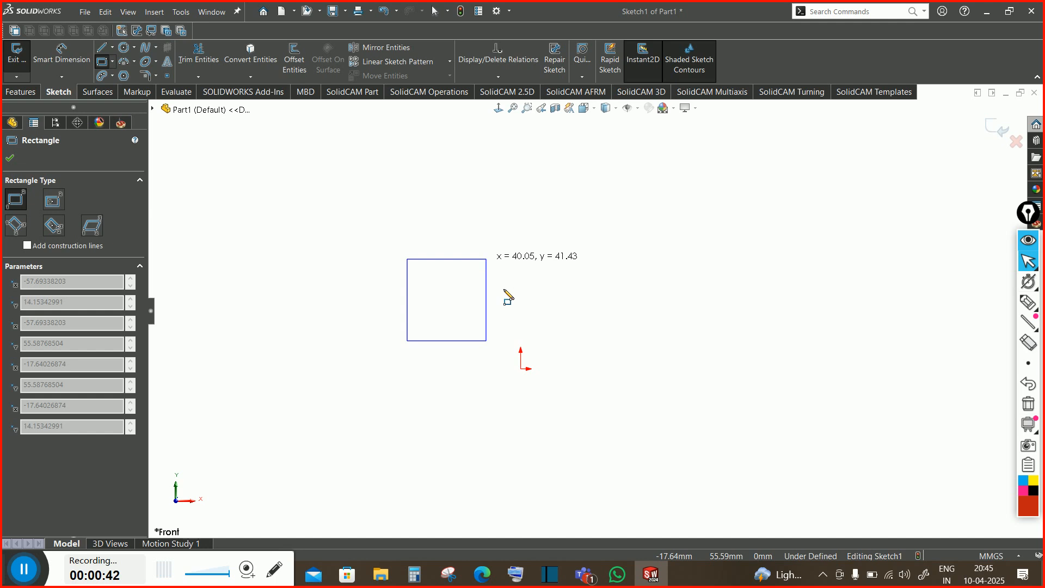
{"action": "key", "text": "Escape"}
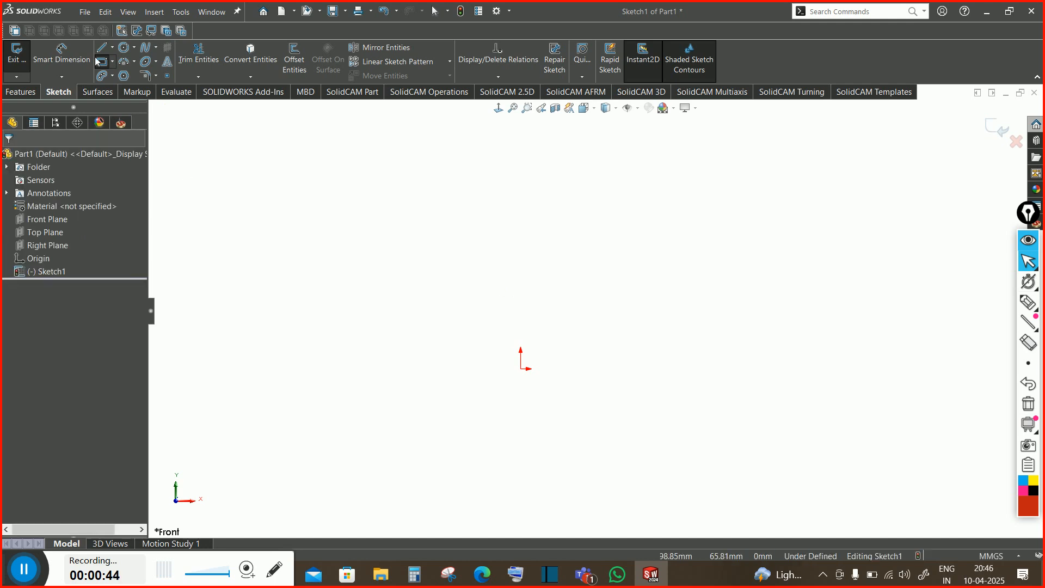
- Sketch a corner rectangle about 119 by 73 mm, with its lower-left corner on the origin
{"action": "left_click", "coordinate": [104, 63]}
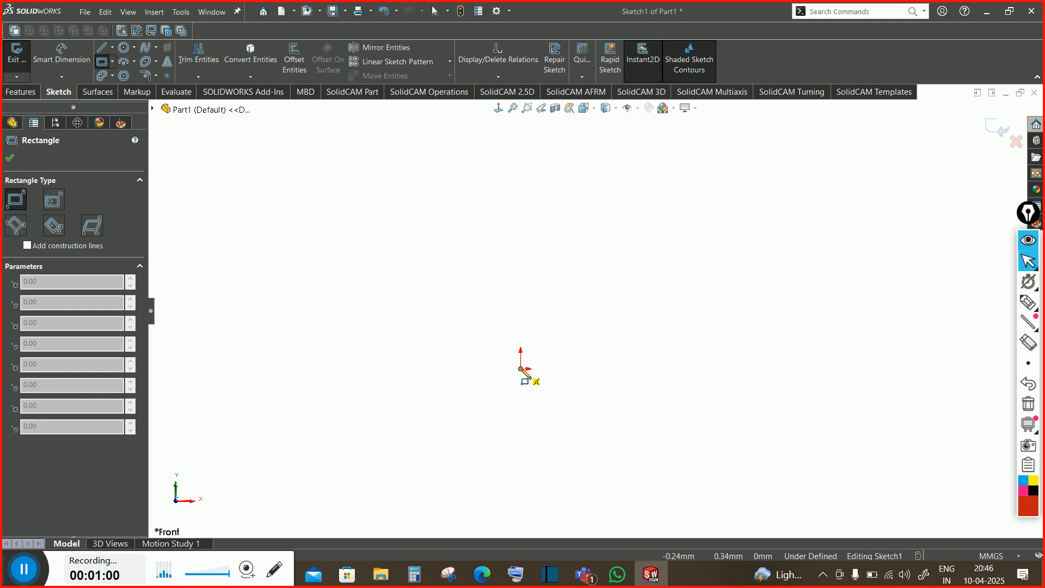
{"action": "mouse_move", "coordinate": [531, 361]}
{"action": "left_mouse_down"}
{"action": "mouse_move", "coordinate": [681, 271]}
{"action": "mouse_move", "coordinate": [756, 264]}
{"action": "mouse_move", "coordinate": [348, 272]}
{"action": "mouse_move", "coordinate": [419, 252]}
{"action": "mouse_move", "coordinate": [555, 468]}
{"action": "mouse_move", "coordinate": [716, 471]}
{"action": "mouse_move", "coordinate": [702, 231]}
{"action": "mouse_move", "coordinate": [760, 233]}
{"action": "left_mouse_up"}
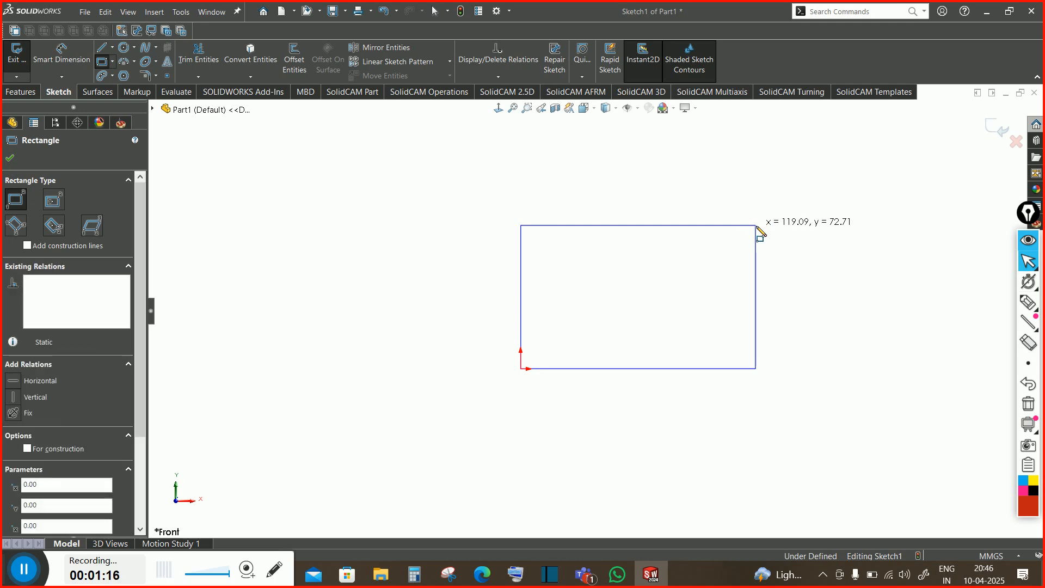
{"action": "right_click", "coordinate": [704, 163]}
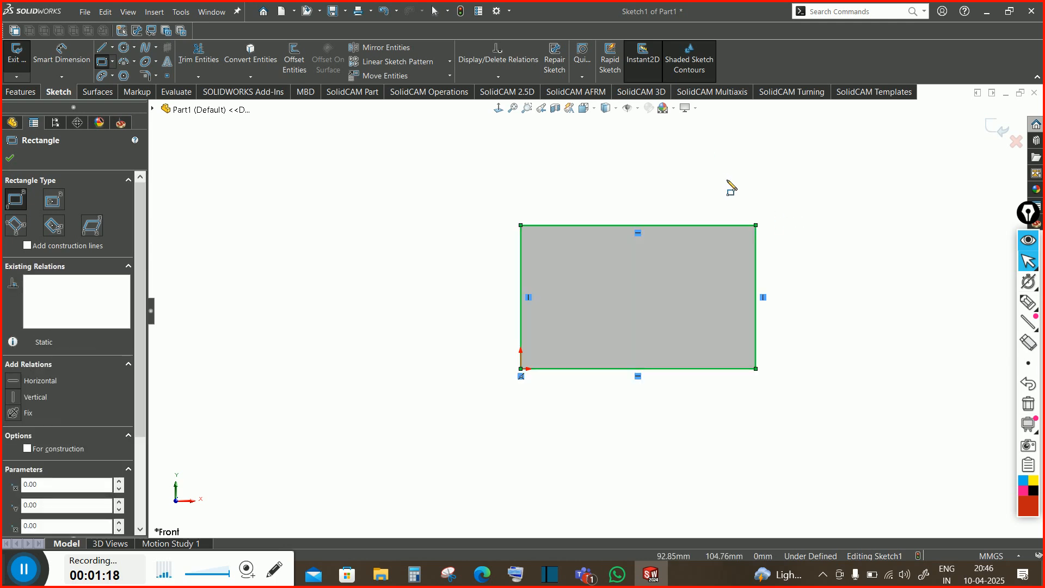
{"action": "left_click", "coordinate": [732, 173]}
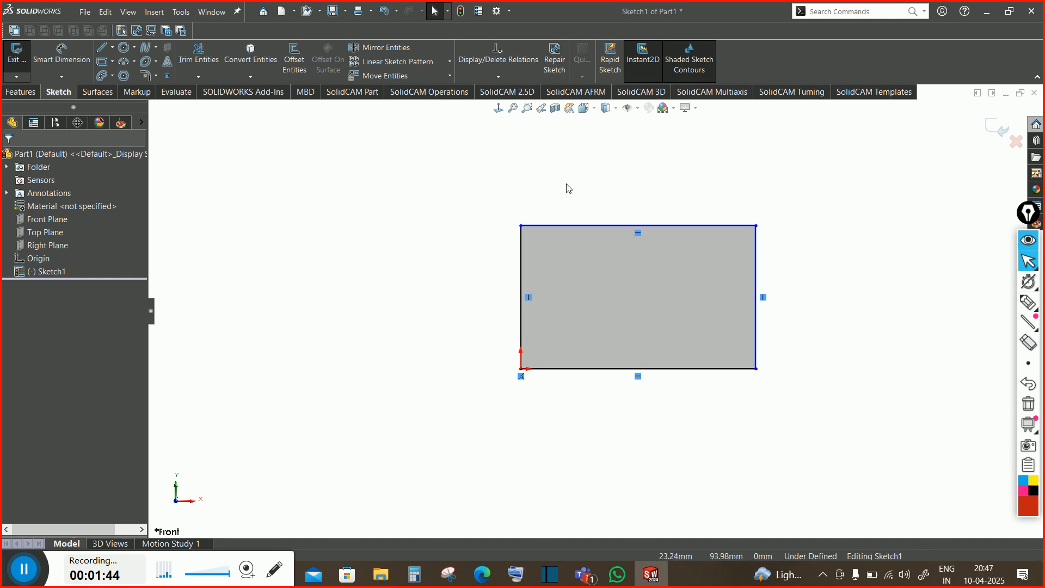
- Dimension the rectangle's upper horizontal edge with Smart Dimension and set its length to 110 mm
{"action": "left_click", "coordinate": [71, 61]}
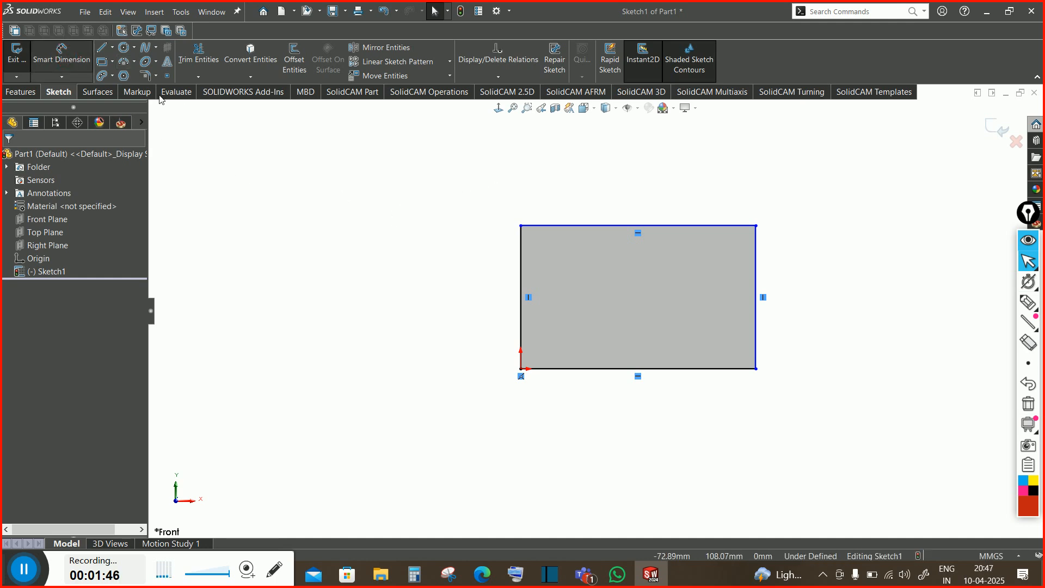
{"action": "left_click", "coordinate": [570, 225]}
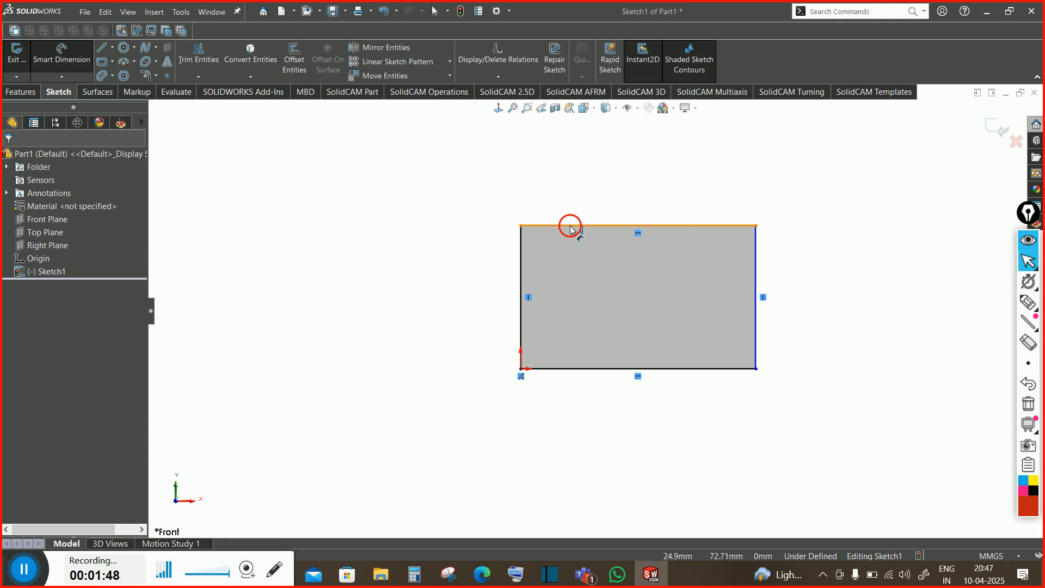
{"action": "left_click", "coordinate": [601, 198]}
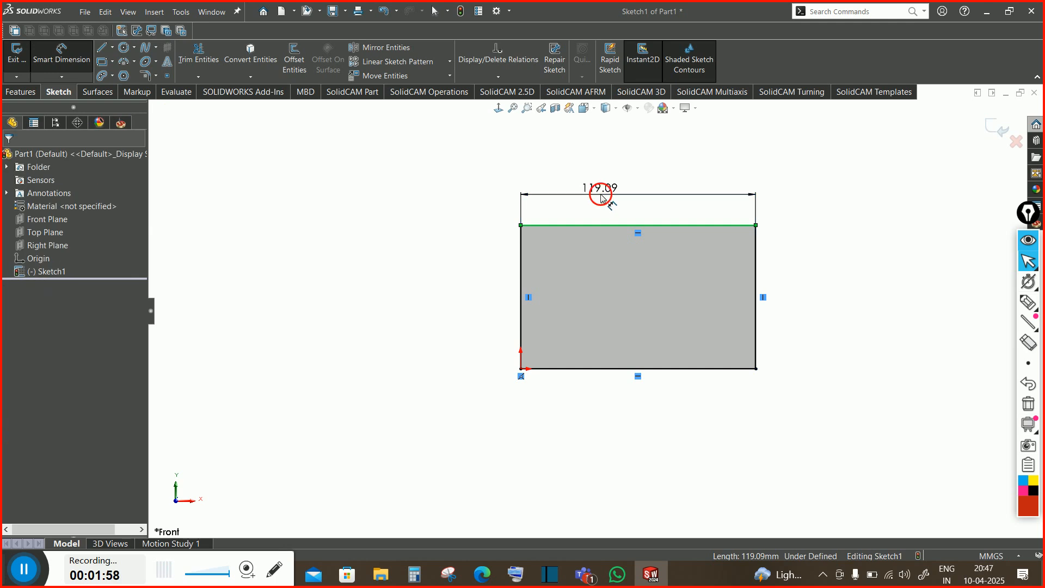
{"action": "left_click", "coordinate": [601, 198]}
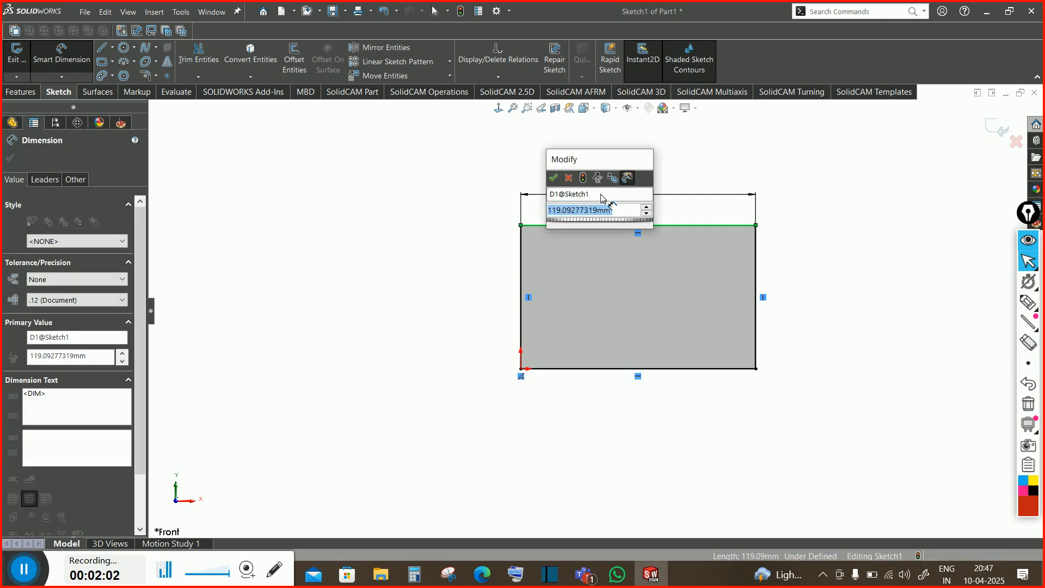
{"action": "type", "text": "11"}
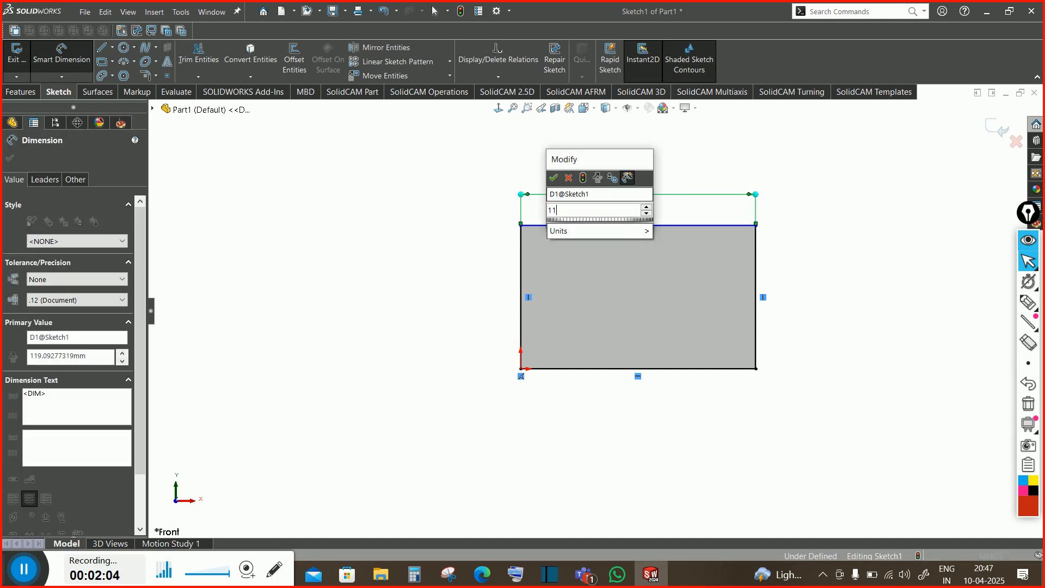
{"action": "type", "text": "0"}
{"action": "key", "text": "Tab"}
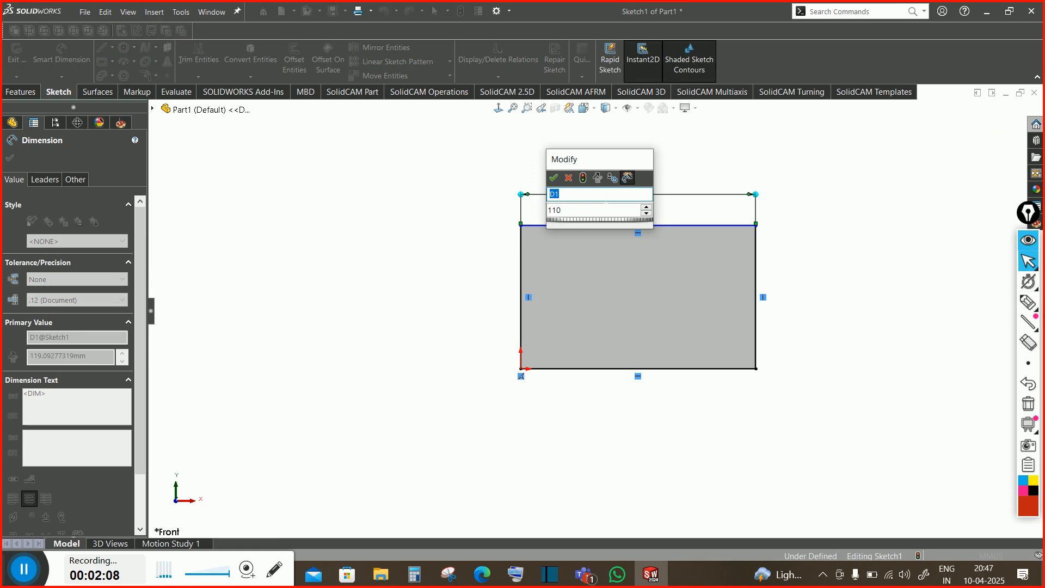
{"action": "key", "text": "Escape"}
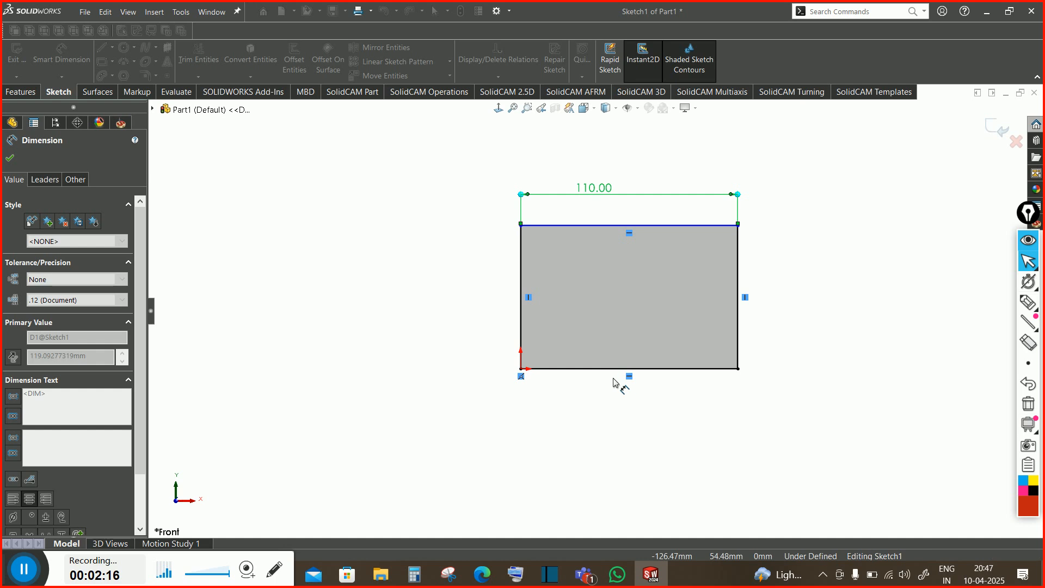
{"action": "left_click", "coordinate": [522, 296]}
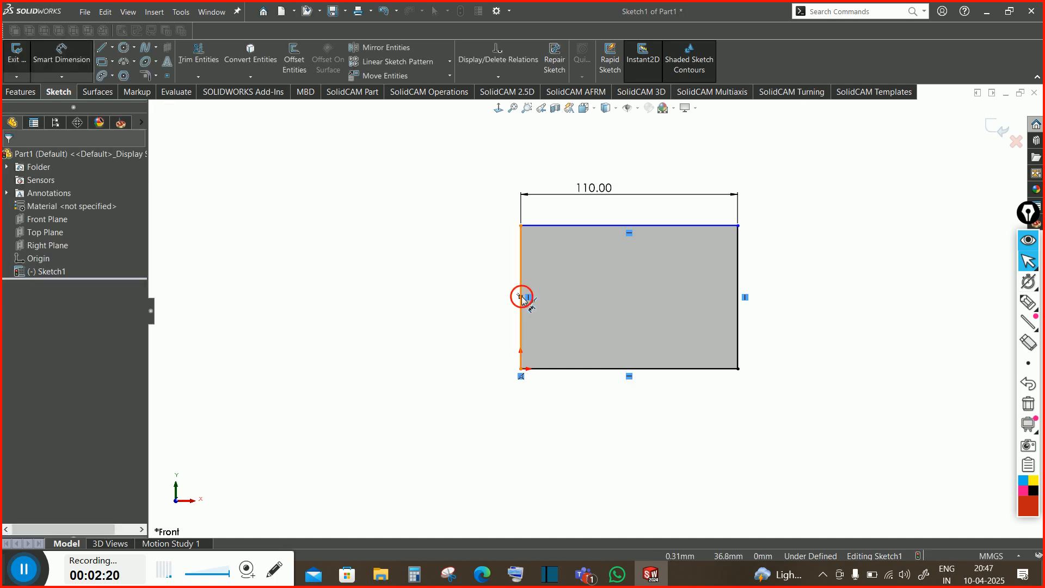
{"action": "left_click", "coordinate": [631, 370]}
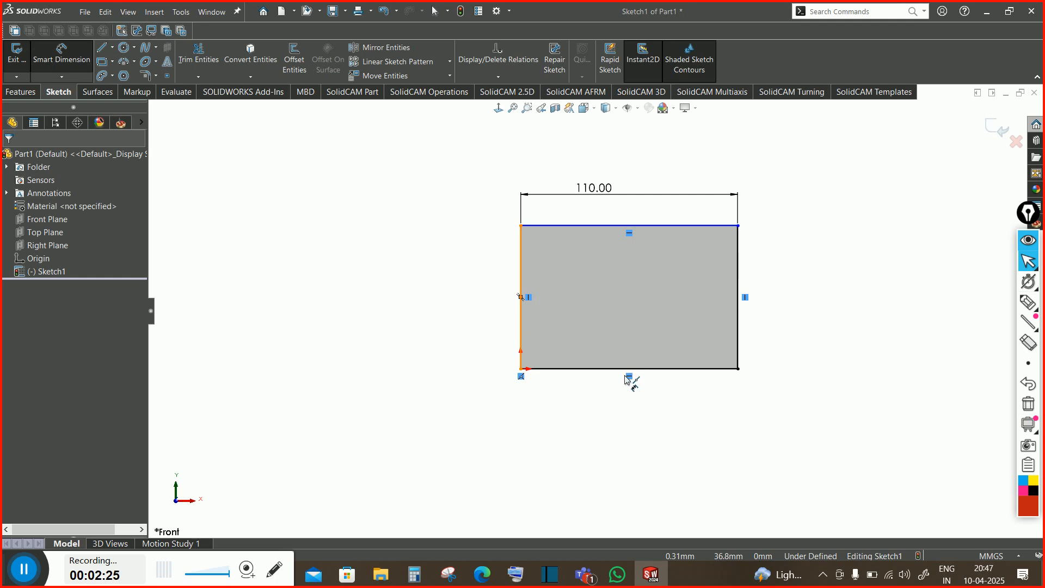
{"action": "left_click", "coordinate": [593, 370]}
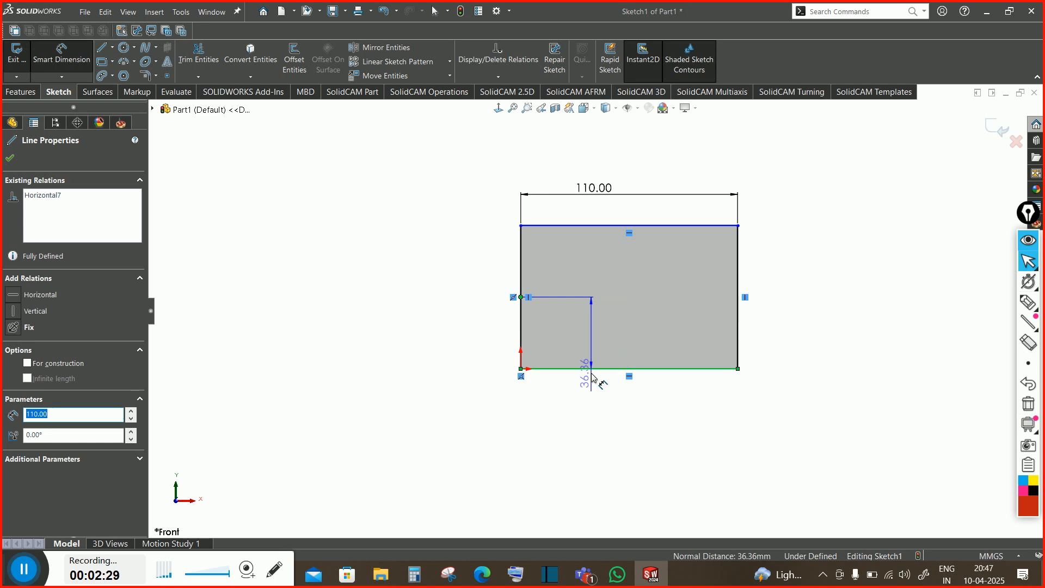
{"action": "key", "text": "Escape"}
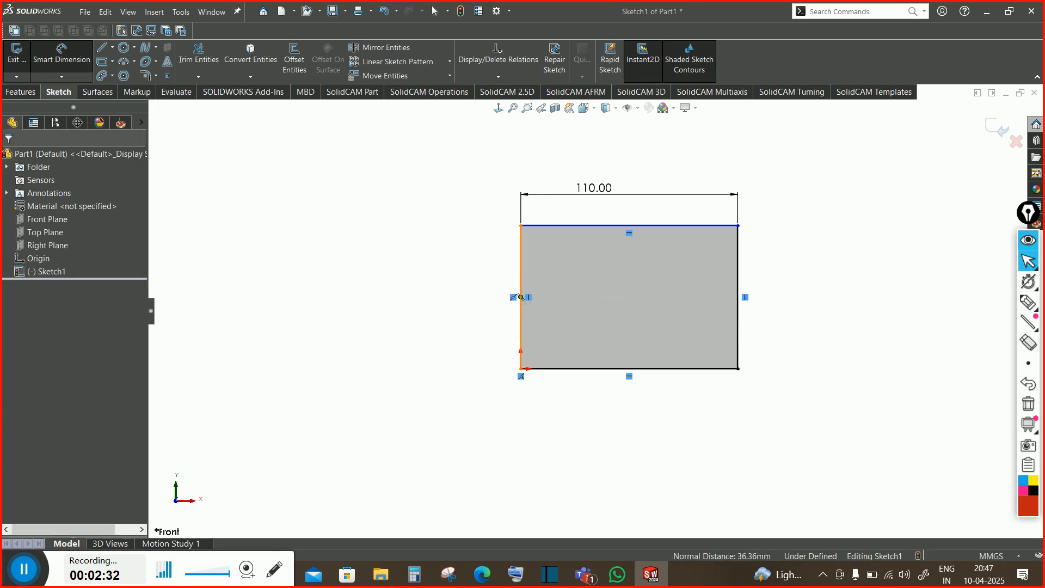
{"action": "left_click", "coordinate": [1028, 302]}
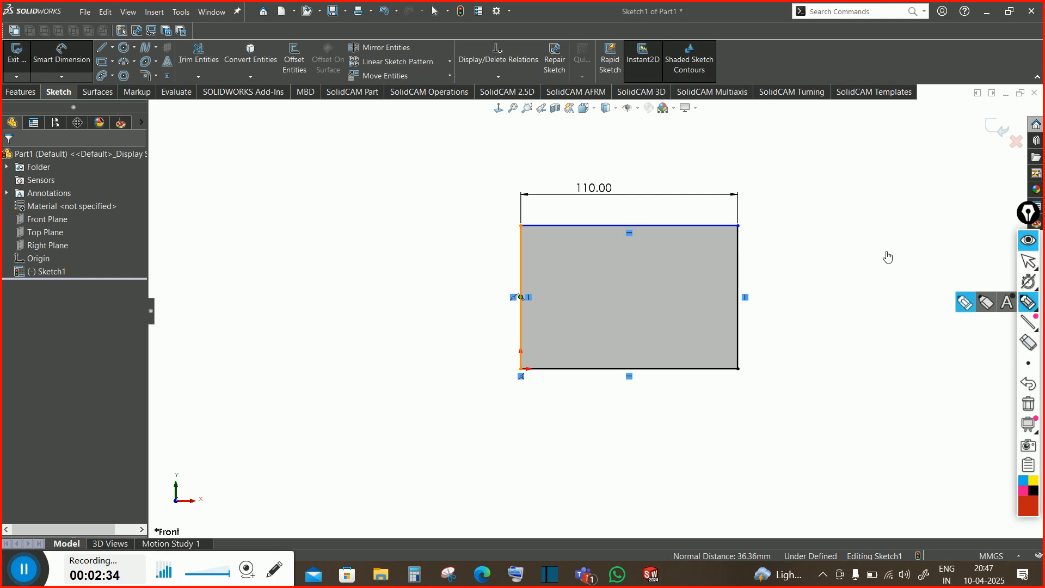
{"action": "left_click_drag", "start_coordinate": [895, 328], "coordinate": [874, 234]}
{"action": "left_click", "coordinate": [850, 293]}
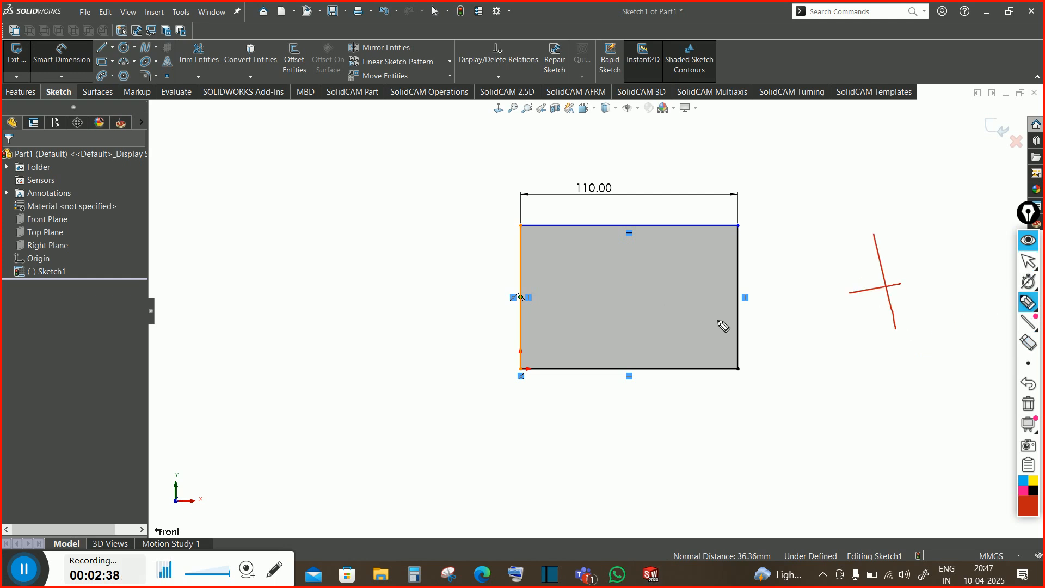
{"action": "left_click", "coordinate": [1028, 263]}
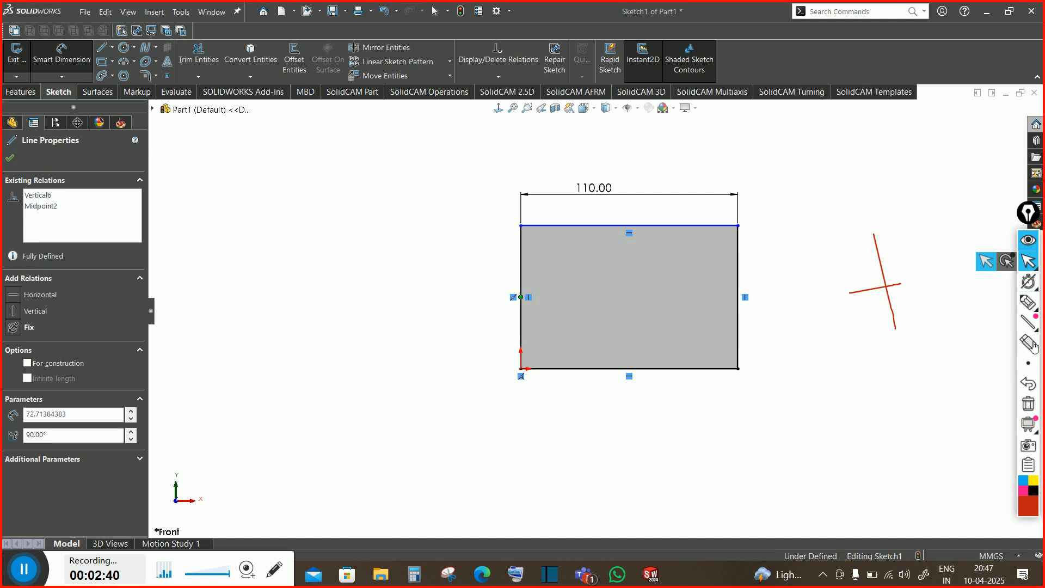
{"action": "left_click", "coordinate": [1028, 403]}
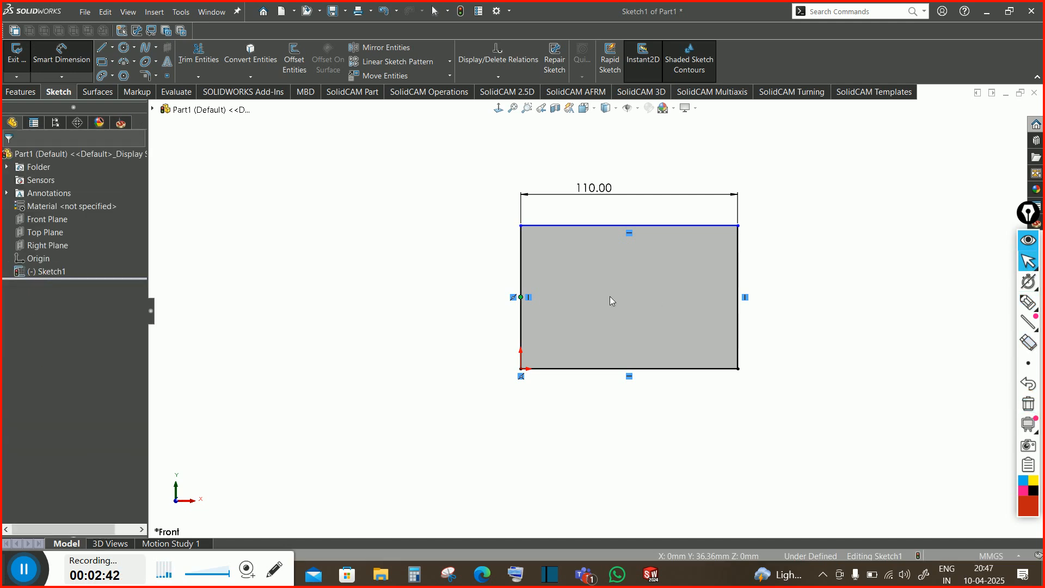
- Dimension the vertical edge through the origin with Smart Dimension and set the rectangle's height to 70 mm
{"action": "left_click", "coordinate": [62, 54]}
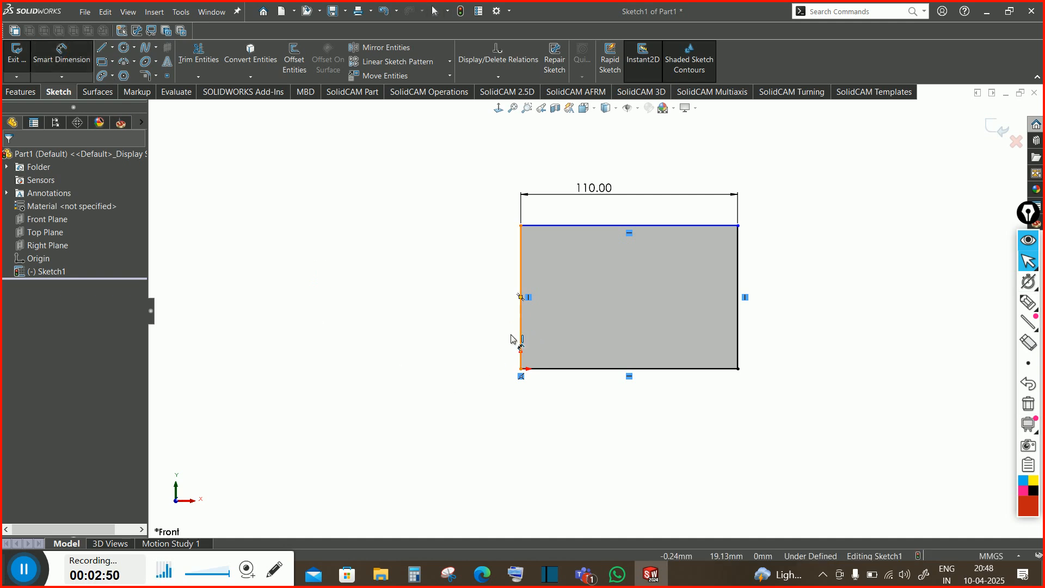
{"action": "left_click", "coordinate": [474, 340]}
{"action": "left_click", "coordinate": [473, 336]}
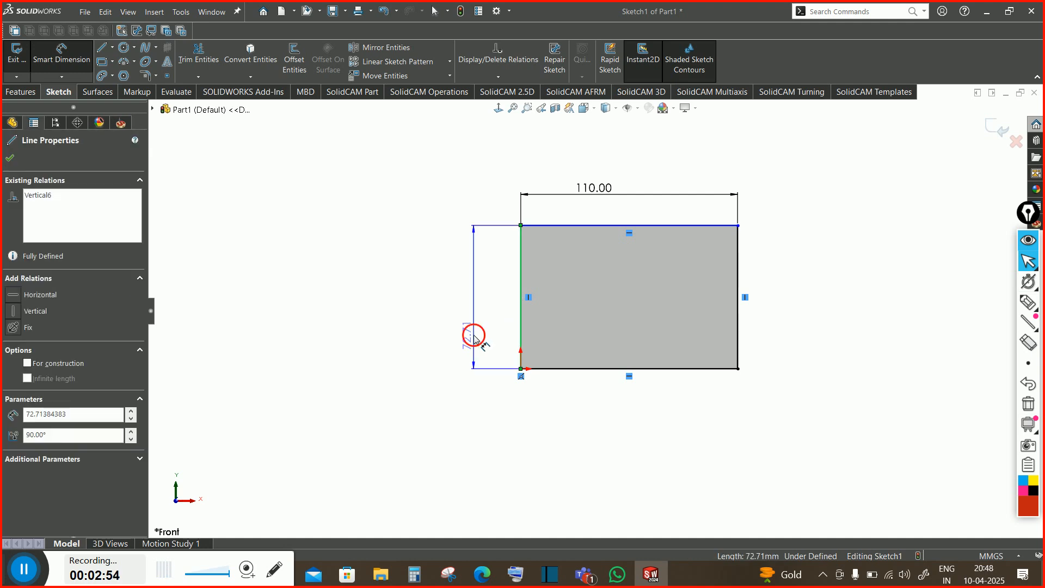
{"action": "left_click", "coordinate": [474, 339]}
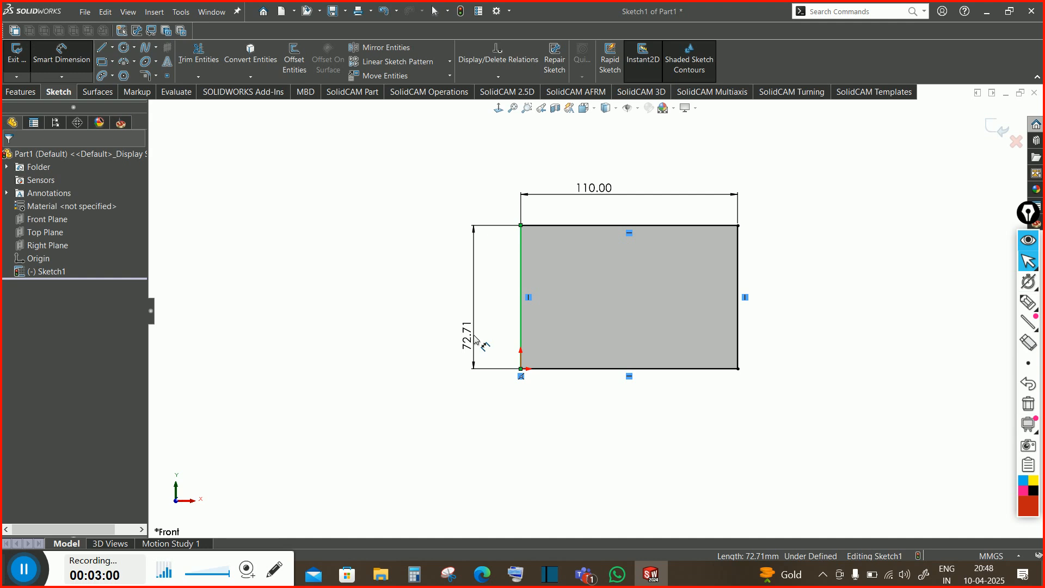
{"action": "left_click", "coordinate": [474, 339]}
{"action": "double_click", "coordinate": [474, 339]}
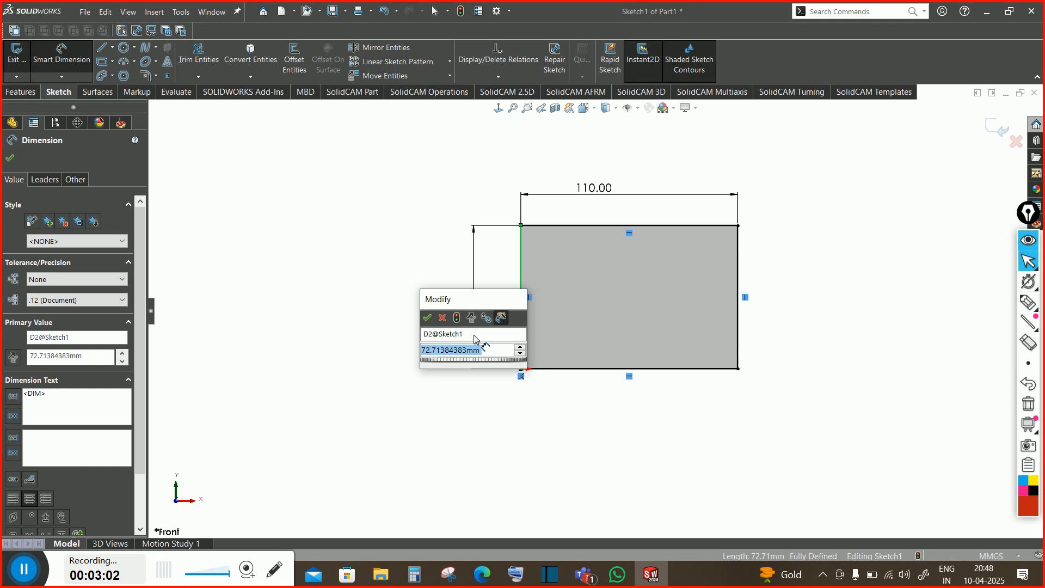
{"action": "type", "text": "70"}
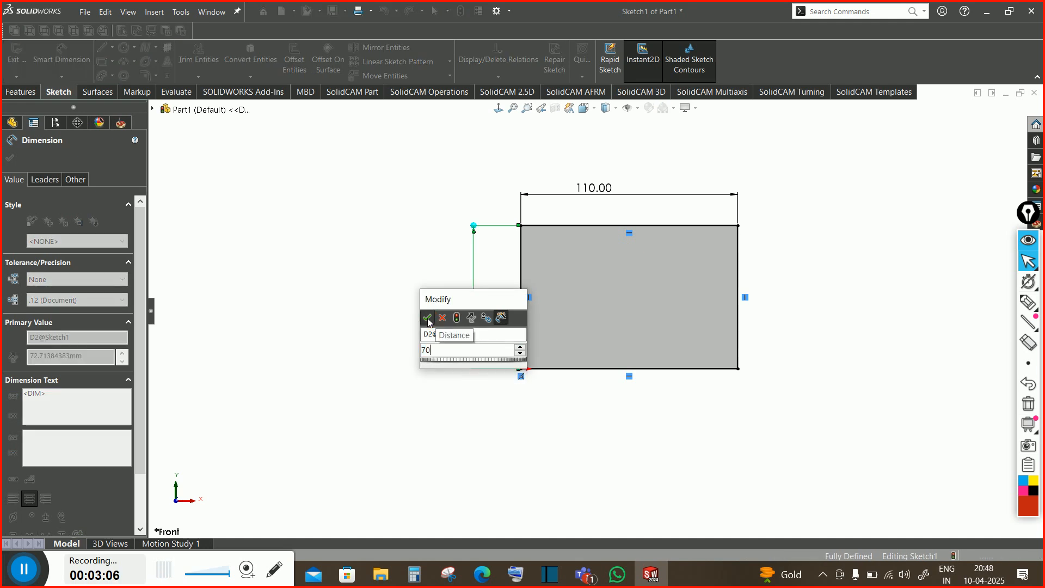
{"action": "key", "text": "Escape"}
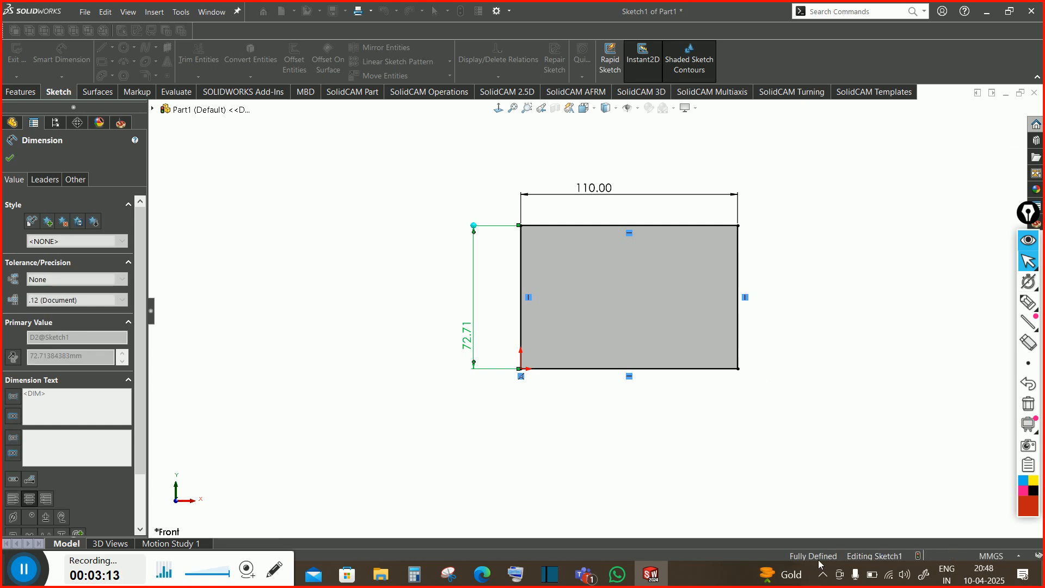
{"action": "key", "text": "Escape"}
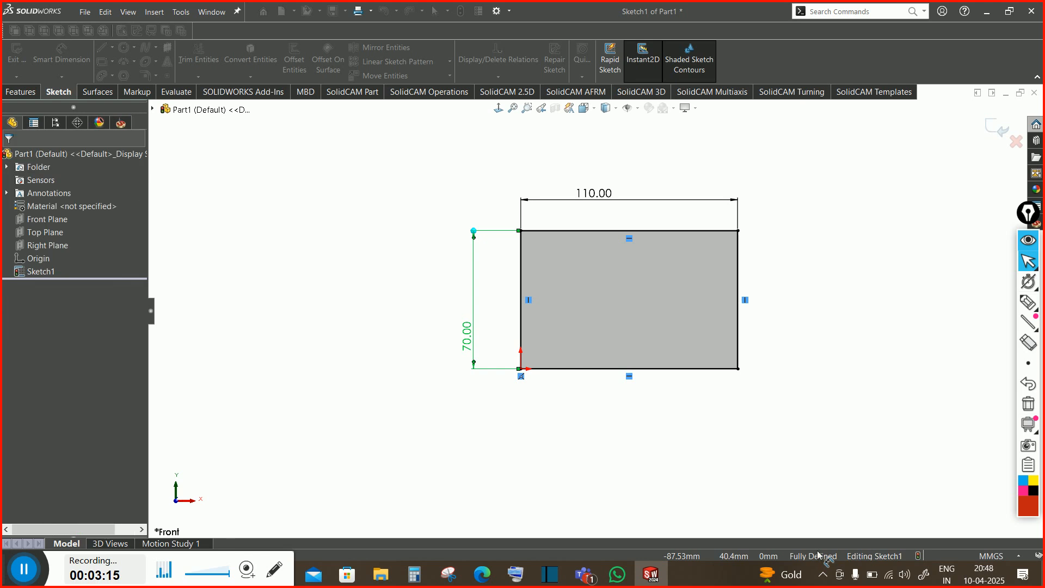
{"action": "right_click", "coordinate": [818, 337]}
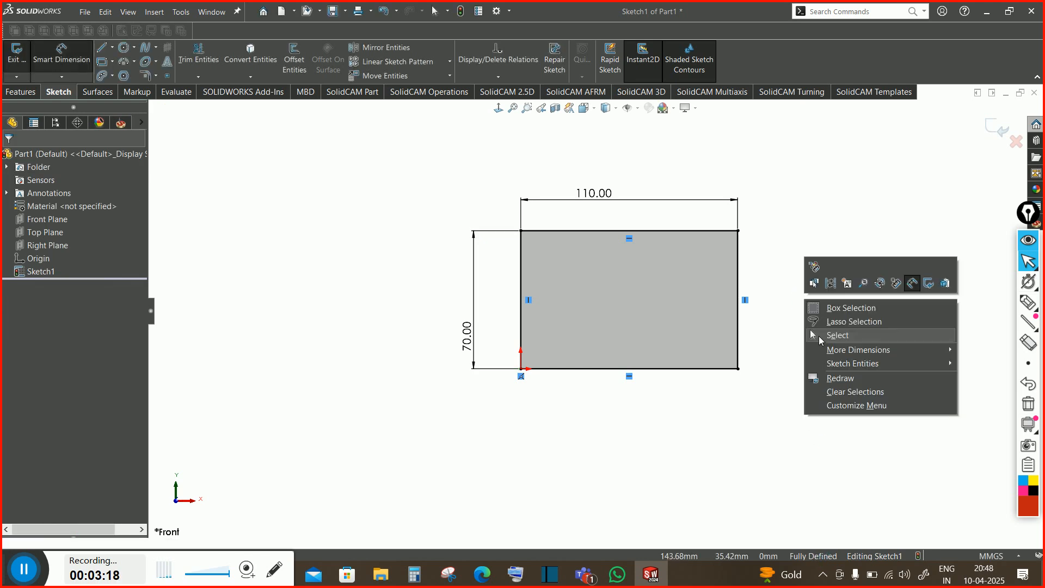
- Delete the horizontal relation from the rectangle's lower edge
{"action": "left_click", "coordinate": [837, 335]}
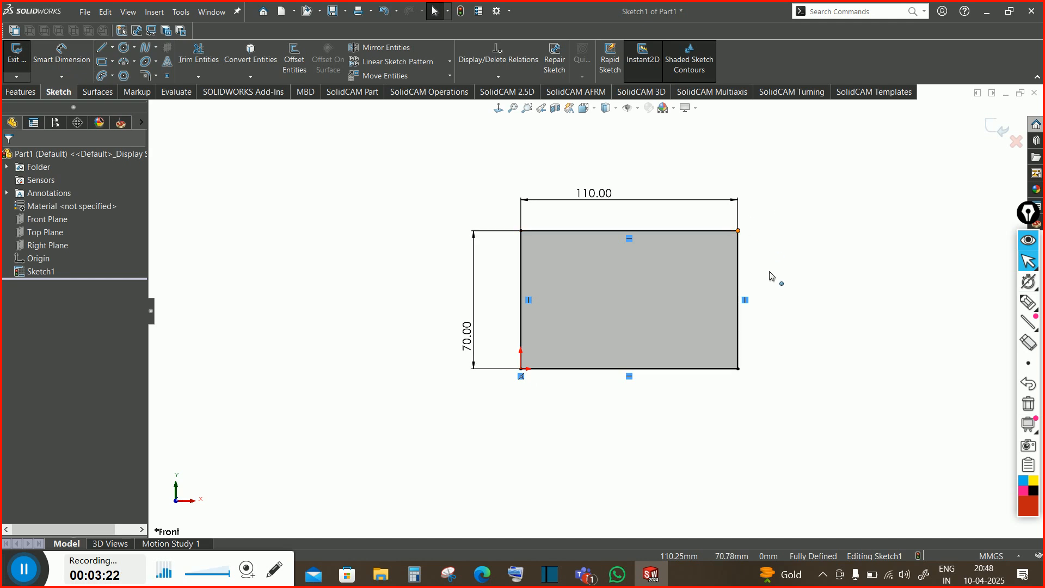
{"action": "left_click", "coordinate": [621, 351]}
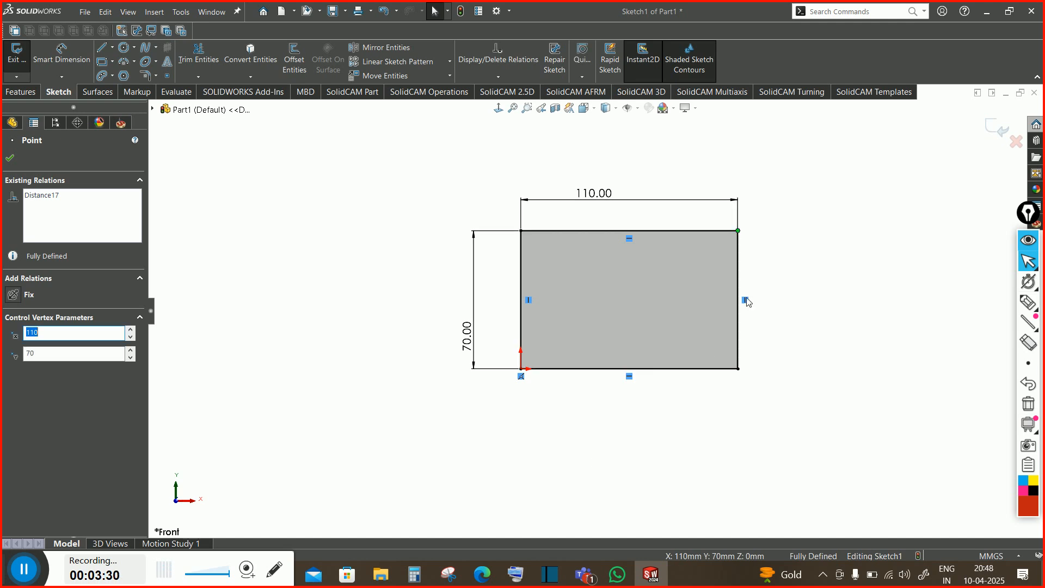
{"action": "left_click", "coordinate": [629, 376]}
{"action": "right_click", "coordinate": [629, 376]}
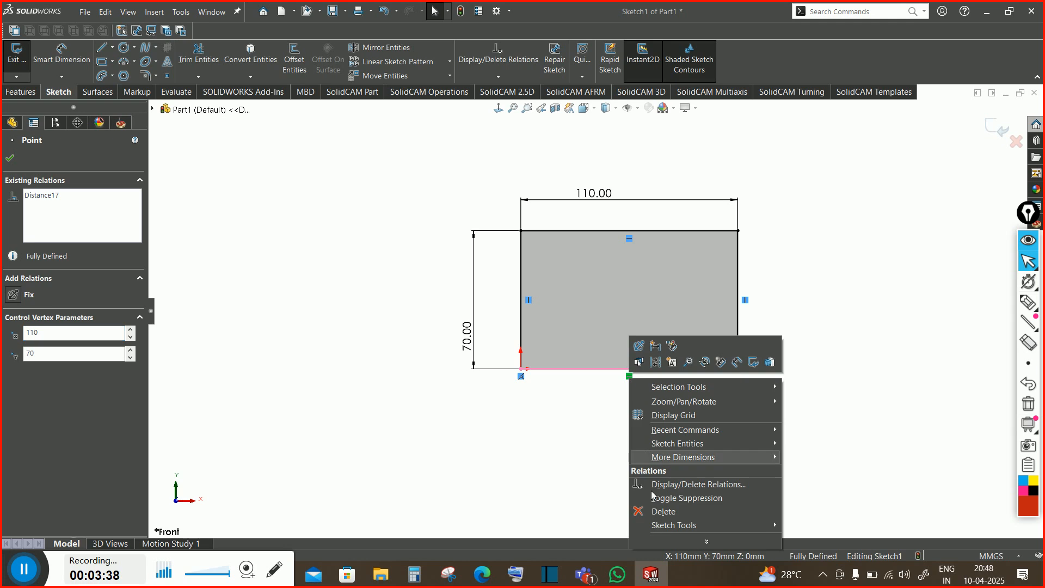
{"action": "left_click", "coordinate": [655, 513]}
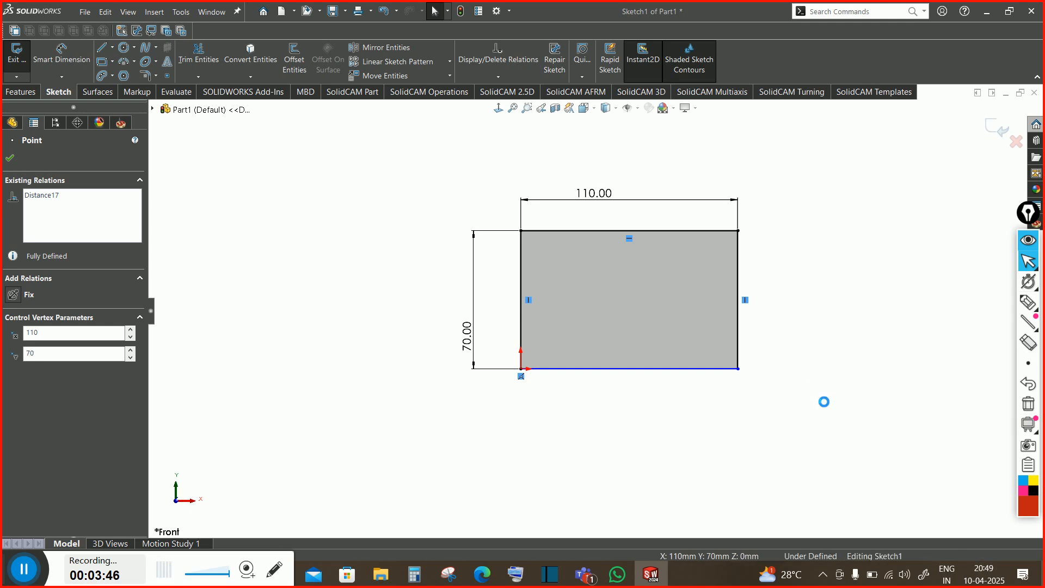
- Move the rectangle's lower-right corner straight up to about 12 mm above the origin, tilting the lower edge
{"action": "left_click", "coordinate": [738, 369]}
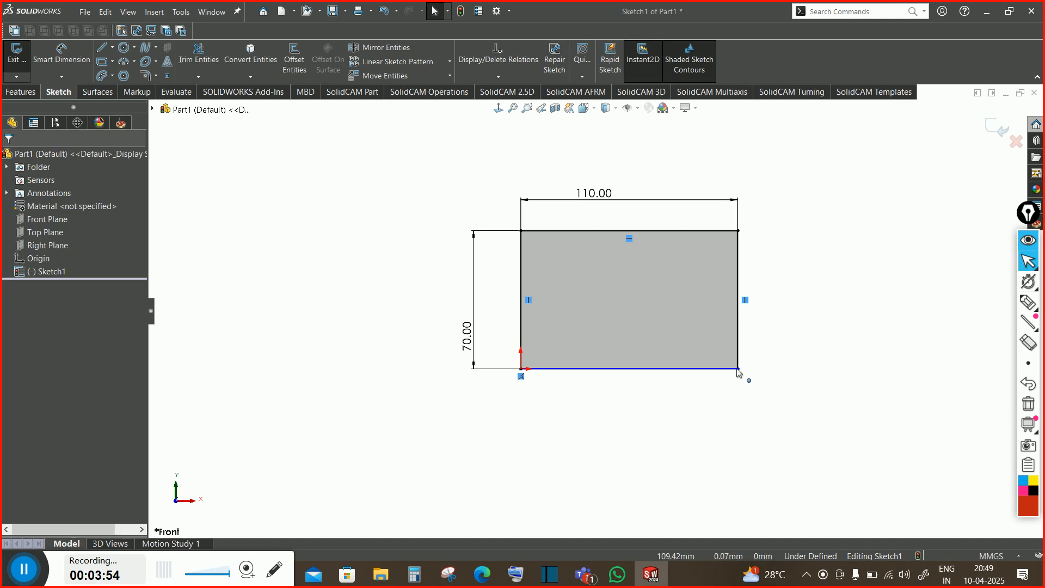
{"action": "left_click_drag", "start_coordinate": [738, 368], "coordinate": [738, 319]}
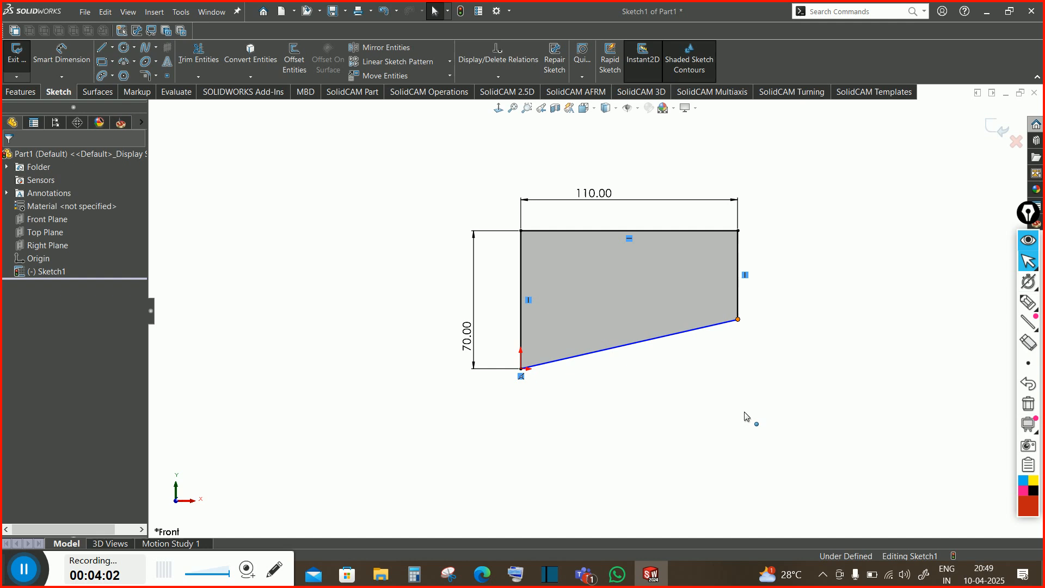
{"action": "mouse_move", "coordinate": [708, 411]}
{"action": "left_mouse_down"}
{"action": "mouse_move", "coordinate": [738, 412]}
{"action": "mouse_move", "coordinate": [713, 334]}
{"action": "mouse_move", "coordinate": [722, 382]}
{"action": "mouse_move", "coordinate": [720, 346]}
{"action": "left_mouse_up"}
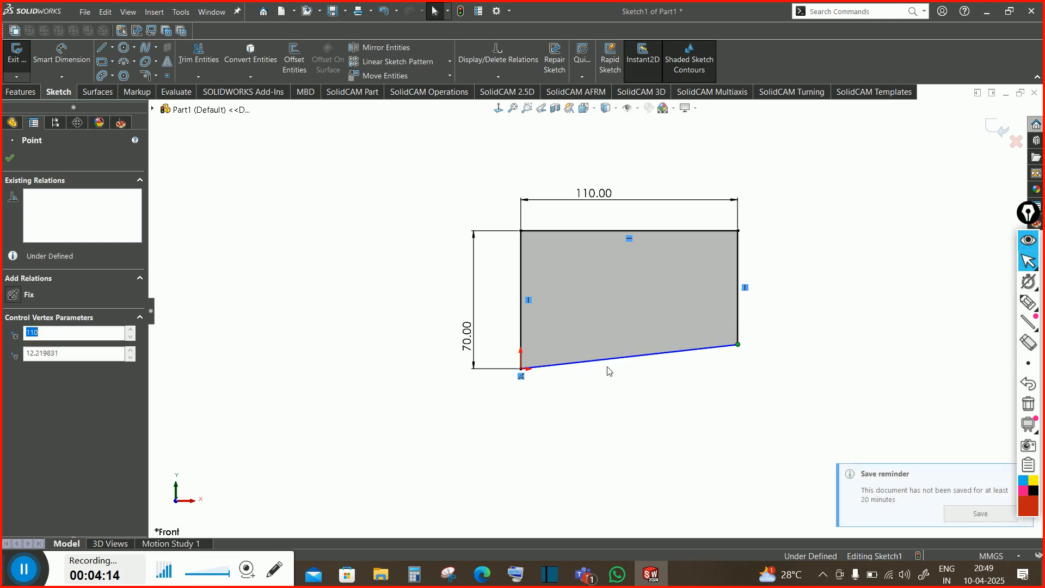
- Add a horizontal relation to the slanted lower edge
{"action": "left_click", "coordinate": [572, 366]}
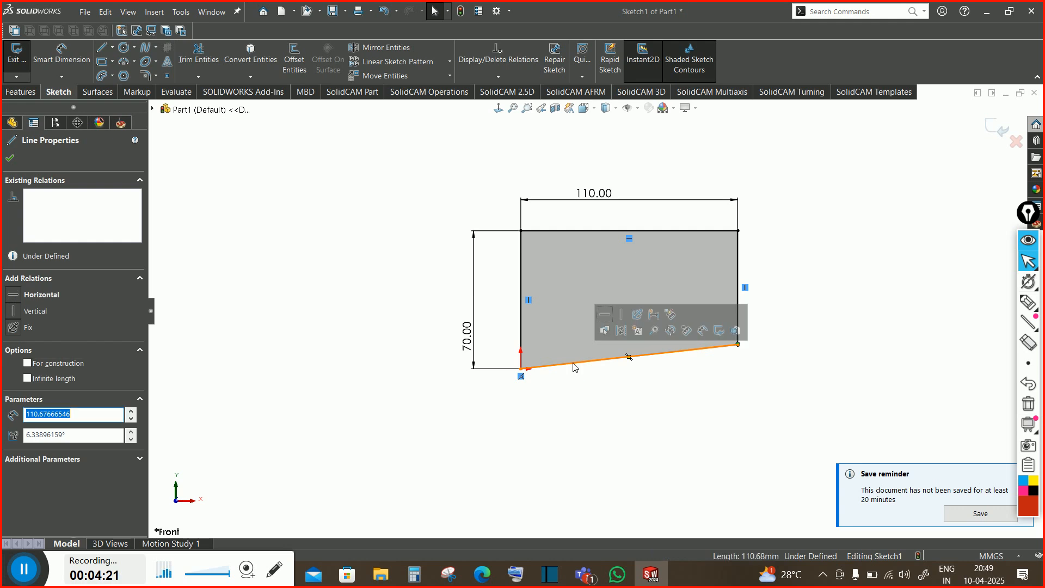
{"action": "left_click", "coordinate": [605, 316]}
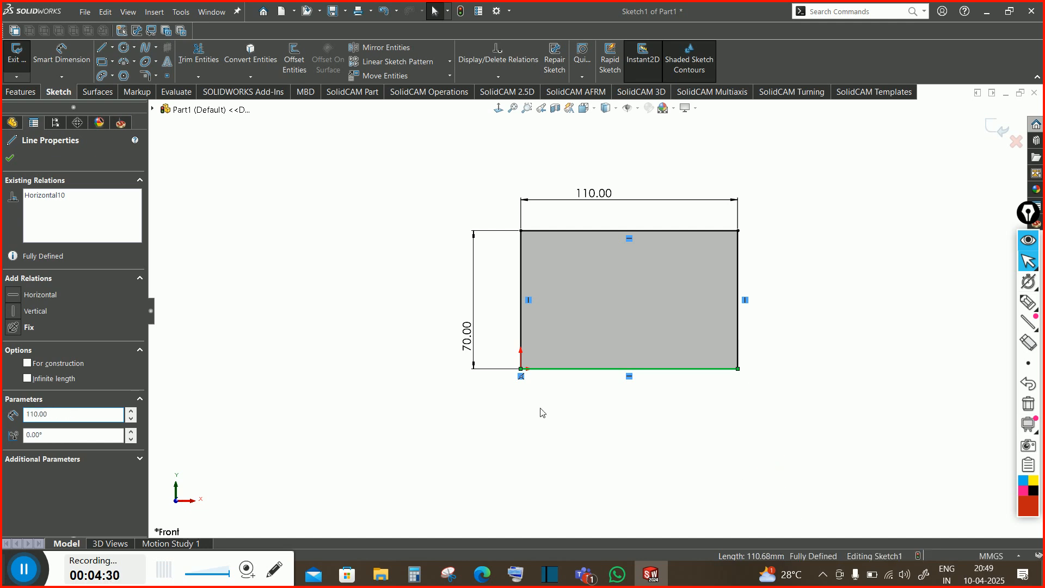
{"action": "left_click", "coordinate": [525, 390]}
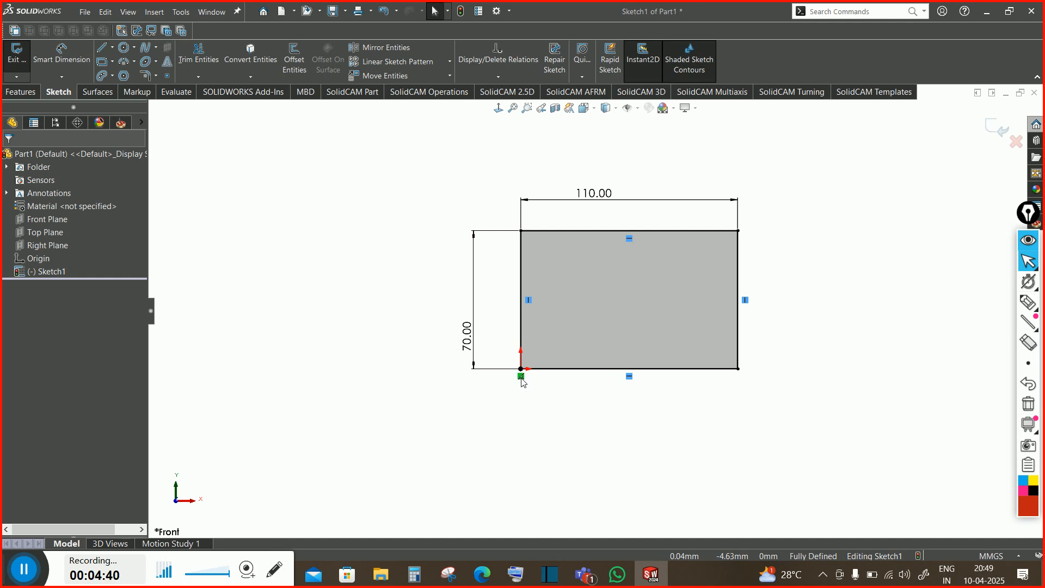
- Delete the coincident relation at the origin and move the rectangle's lower-left corner to about X 38 mm, Y 17 mm
{"action": "right_click", "coordinate": [521, 380]}
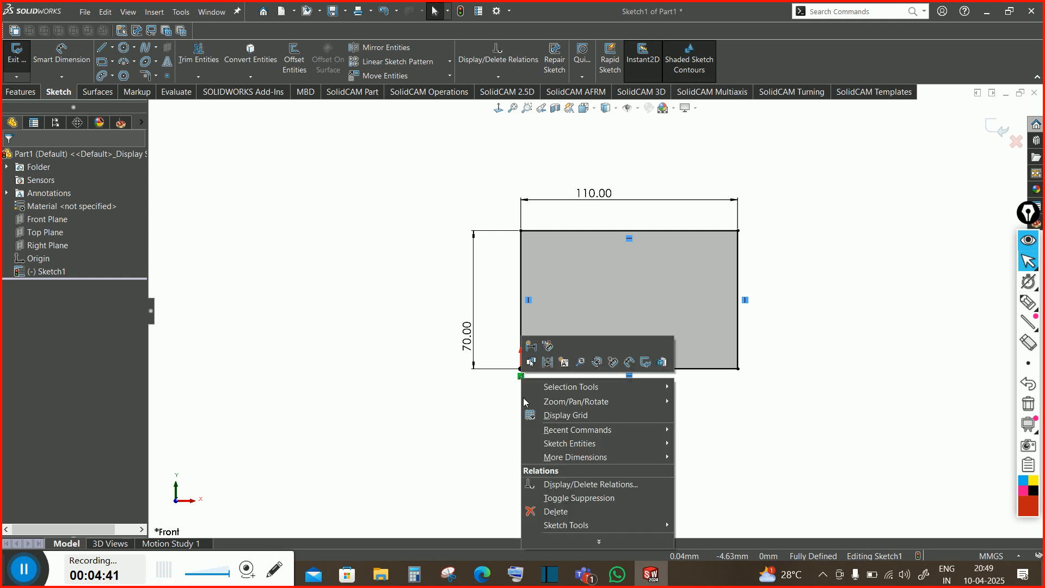
{"action": "left_click", "coordinate": [536, 510]}
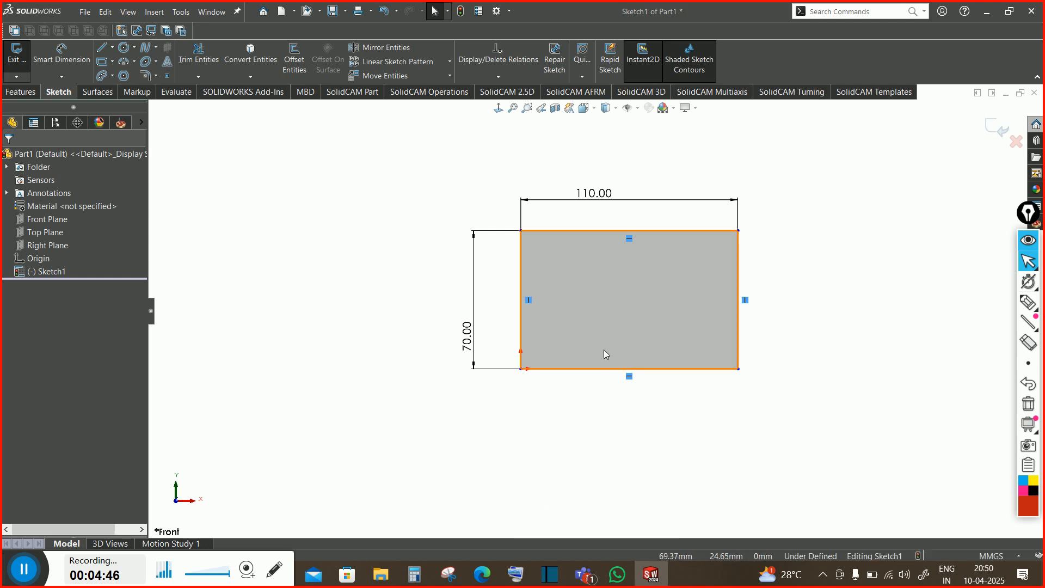
{"action": "left_click", "coordinate": [521, 368]}
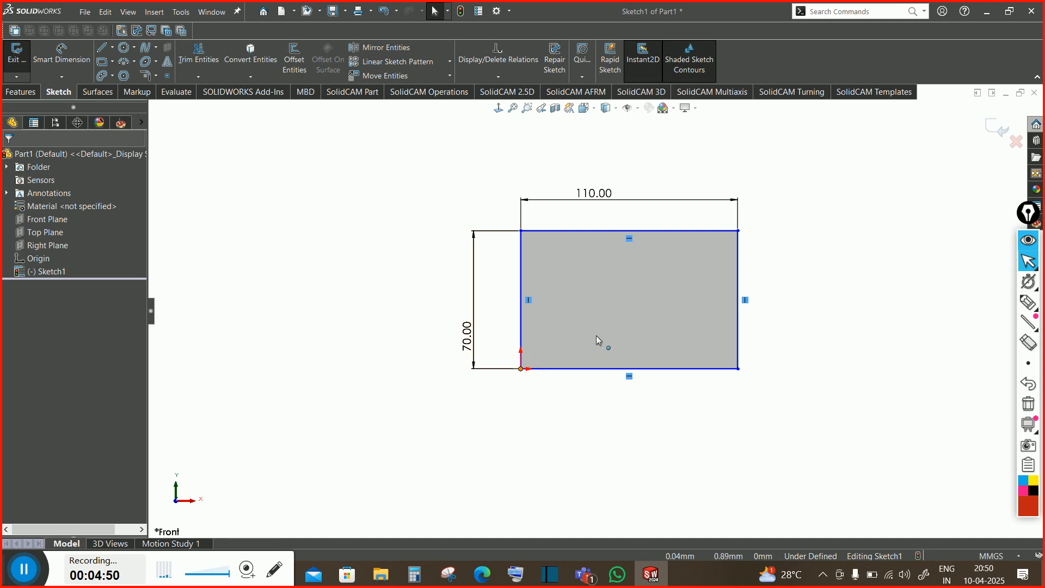
{"action": "left_click", "coordinate": [599, 400]}
{"action": "left_click_drag", "start_coordinate": [521, 368], "coordinate": [597, 335]}
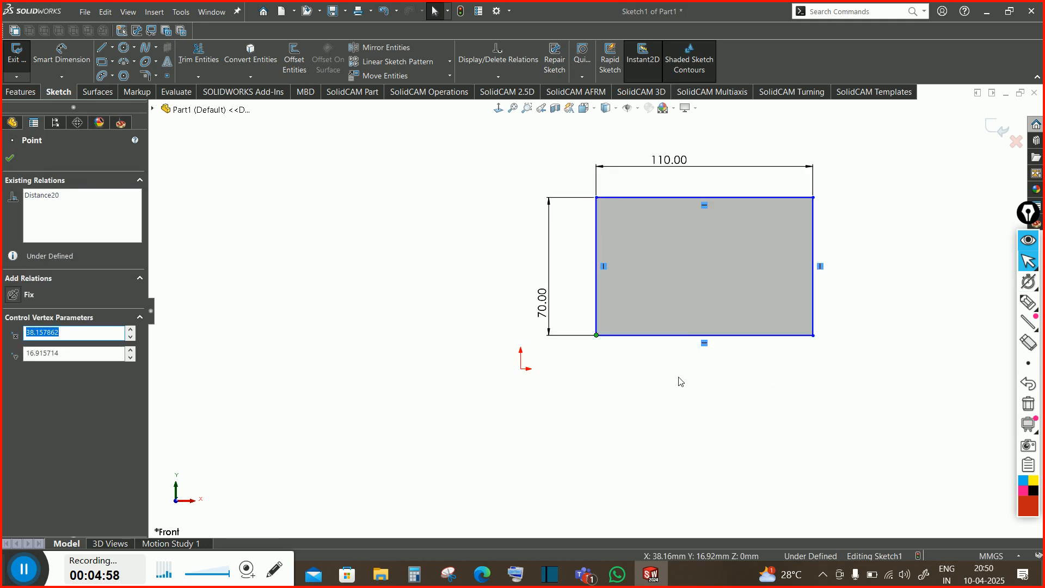
{"action": "left_click", "coordinate": [605, 396]}
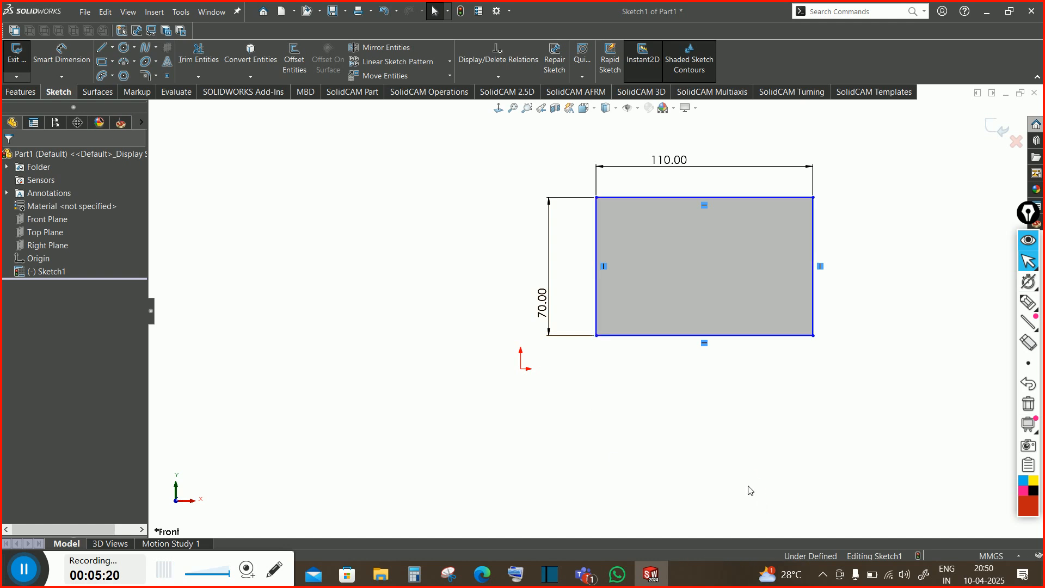
- Dimension the horizontal distance from the origin to the rectangle's lower-left corner and set it to 40 mm
{"action": "left_click", "coordinate": [63, 55]}
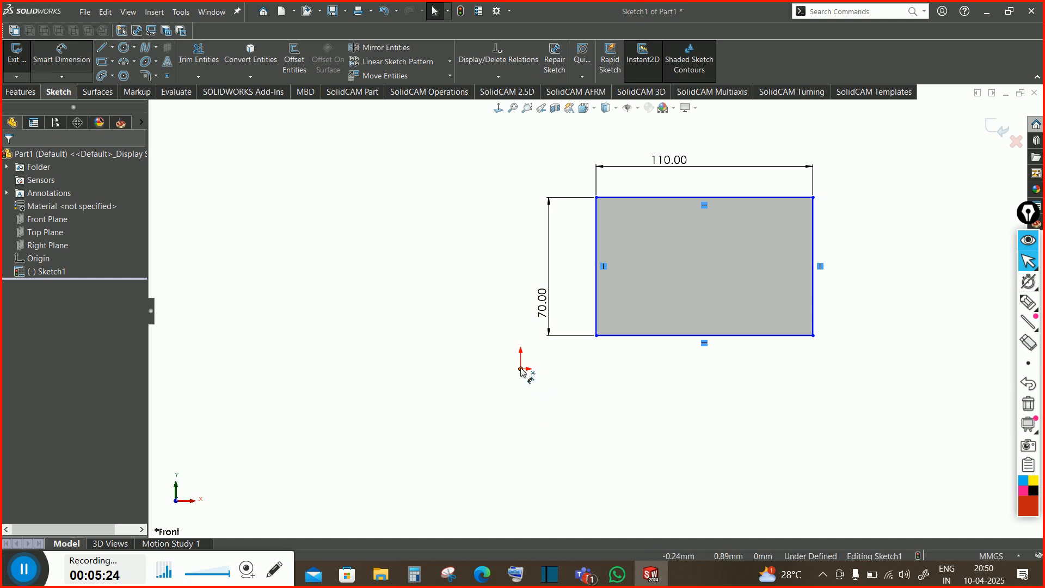
{"action": "left_click", "coordinate": [595, 334]}
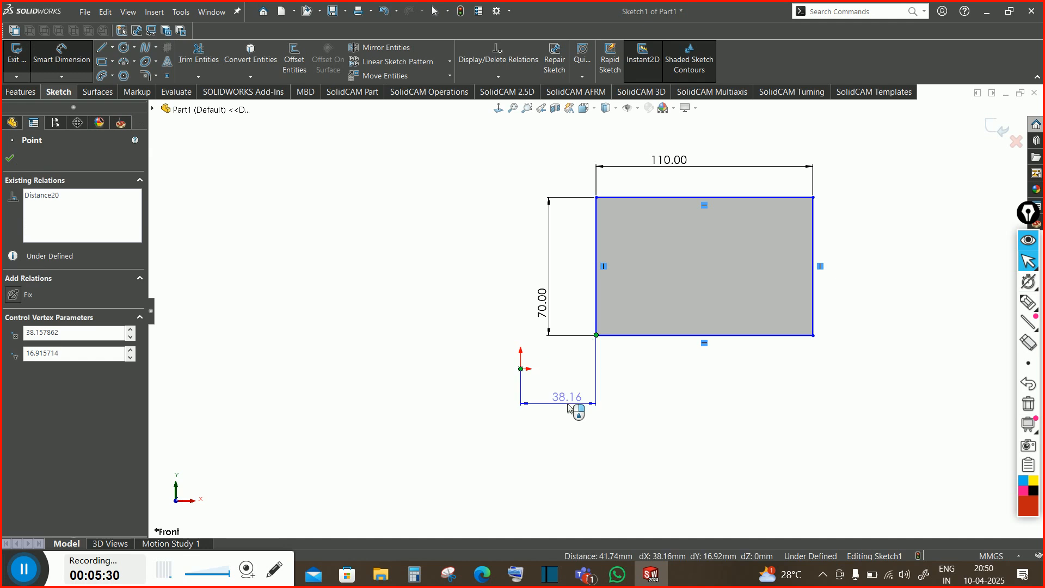
{"action": "left_click", "coordinate": [567, 404]}
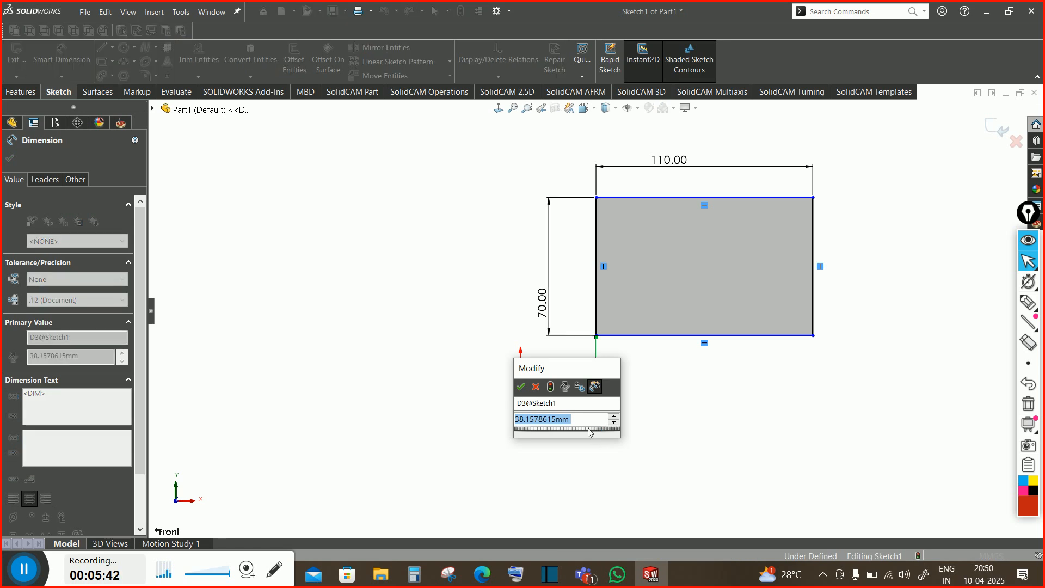
{"action": "type", "text": "40"}
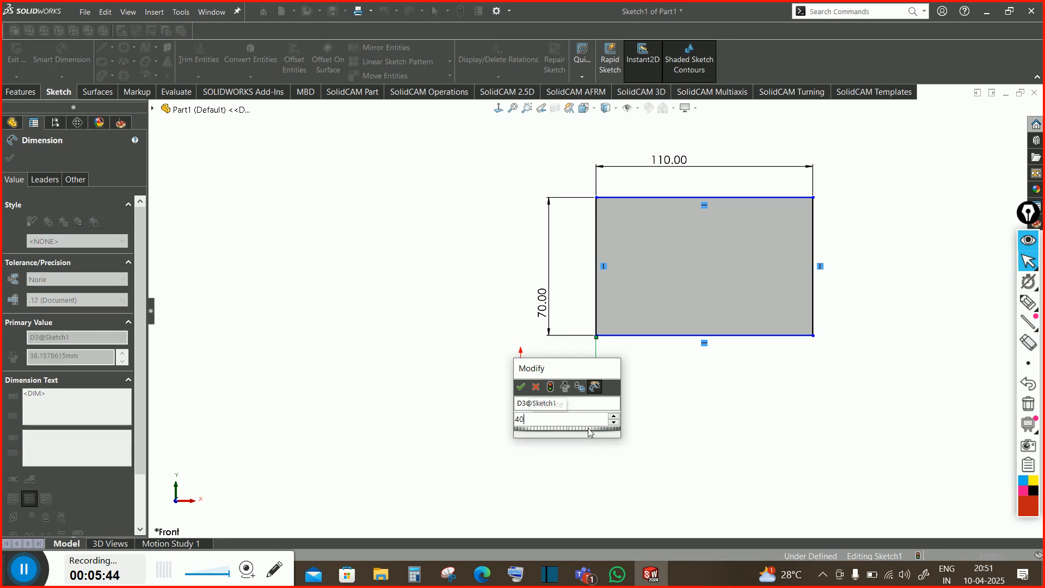
{"action": "key", "text": "Escape"}
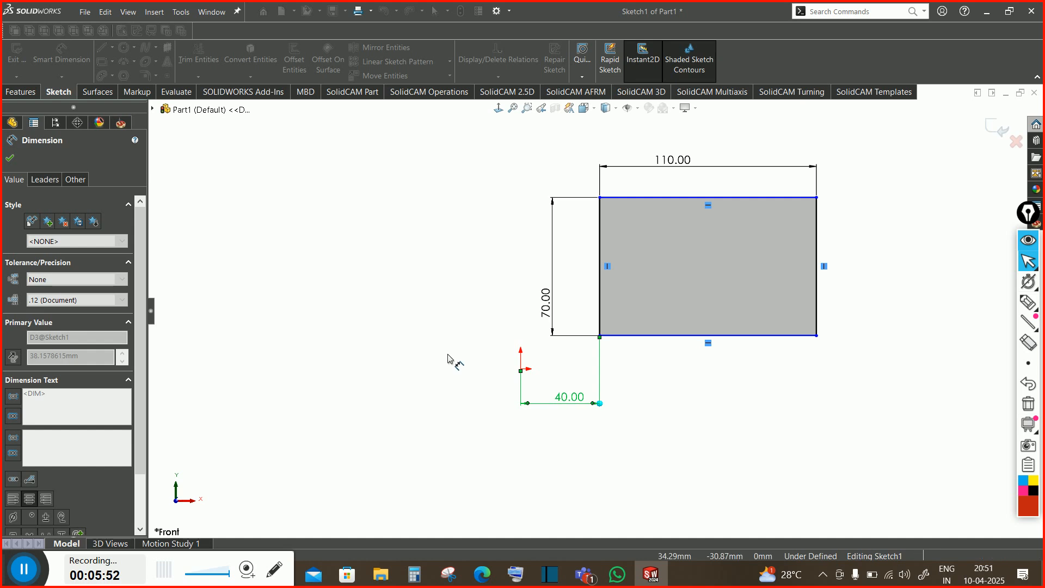
{"action": "key", "text": "Escape"}
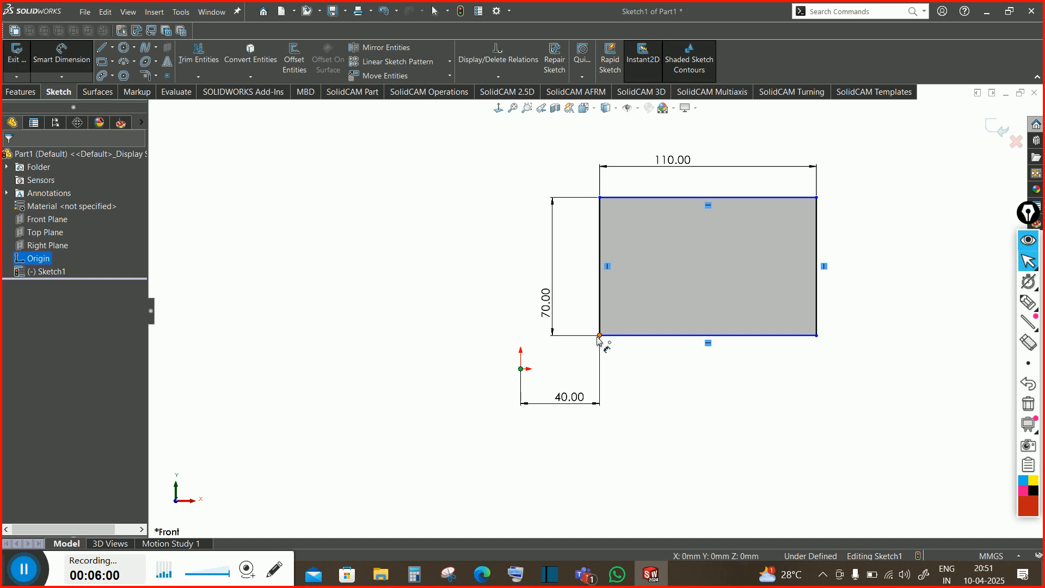
- Dimension the vertical distance from the origin to the rectangle's lower-left corner and set it to 20 mm
{"action": "left_click", "coordinate": [490, 336]}
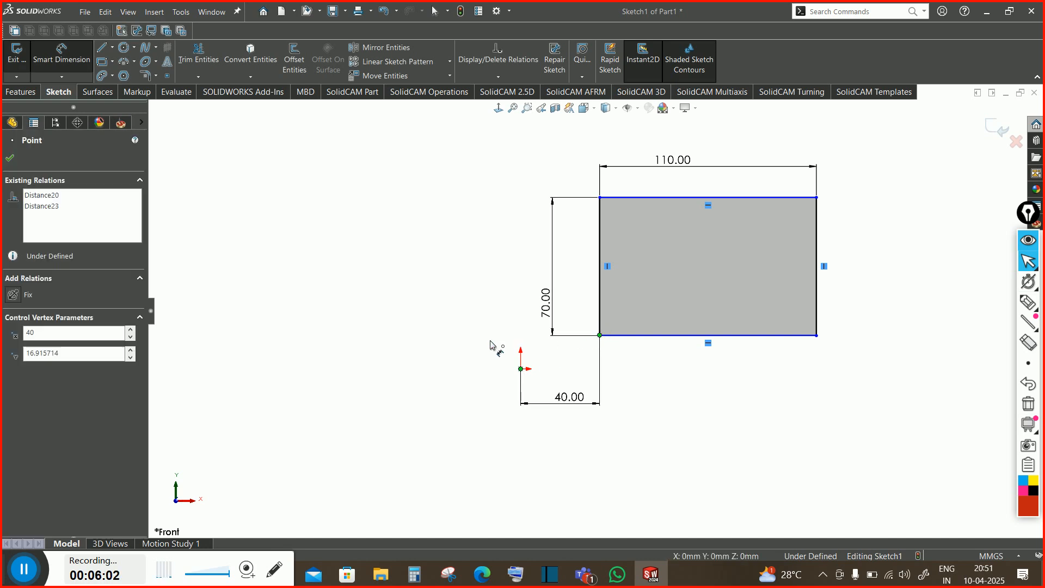
{"action": "left_click", "coordinate": [486, 348]}
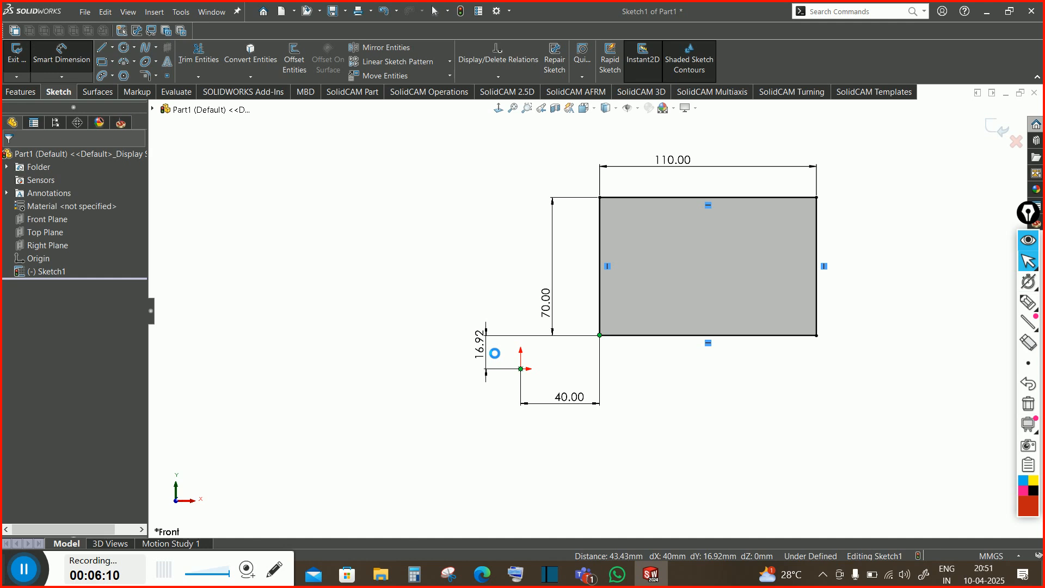
{"action": "left_click", "coordinate": [487, 349]}
{"action": "double_click", "coordinate": [487, 349]}
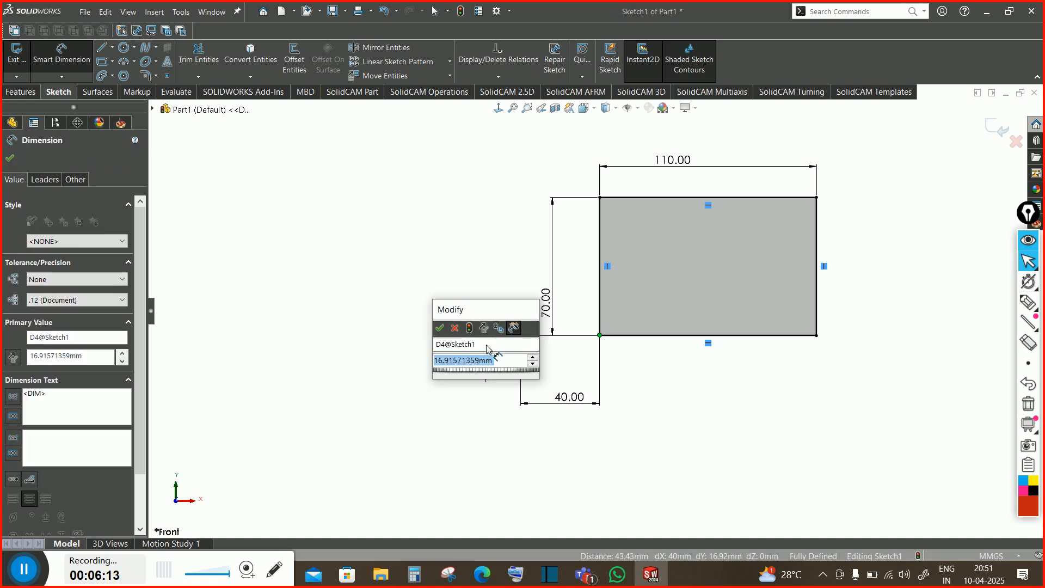
{"action": "type", "text": "20"}
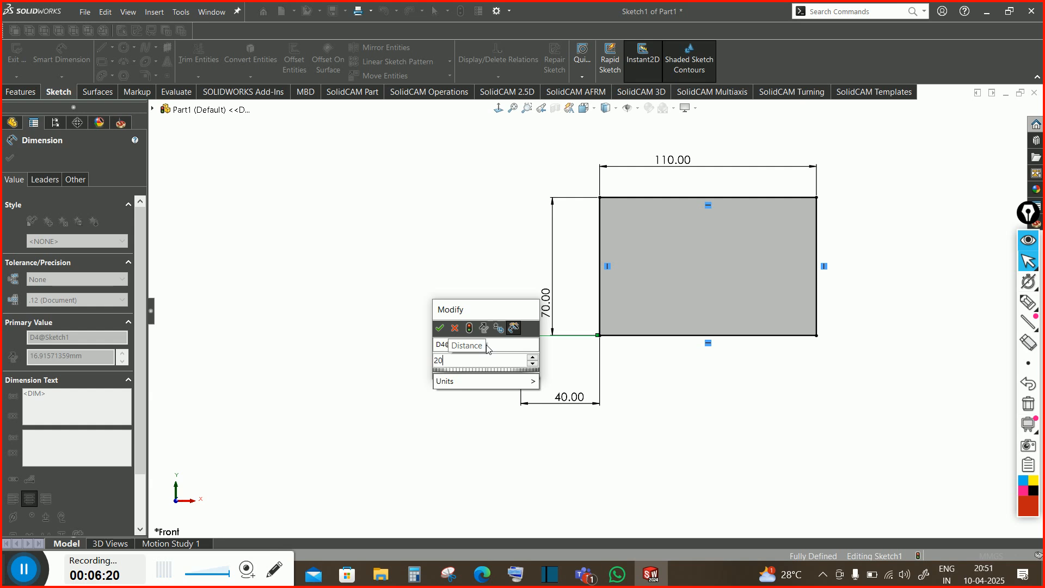
{"action": "left_click", "coordinate": [438, 327]}
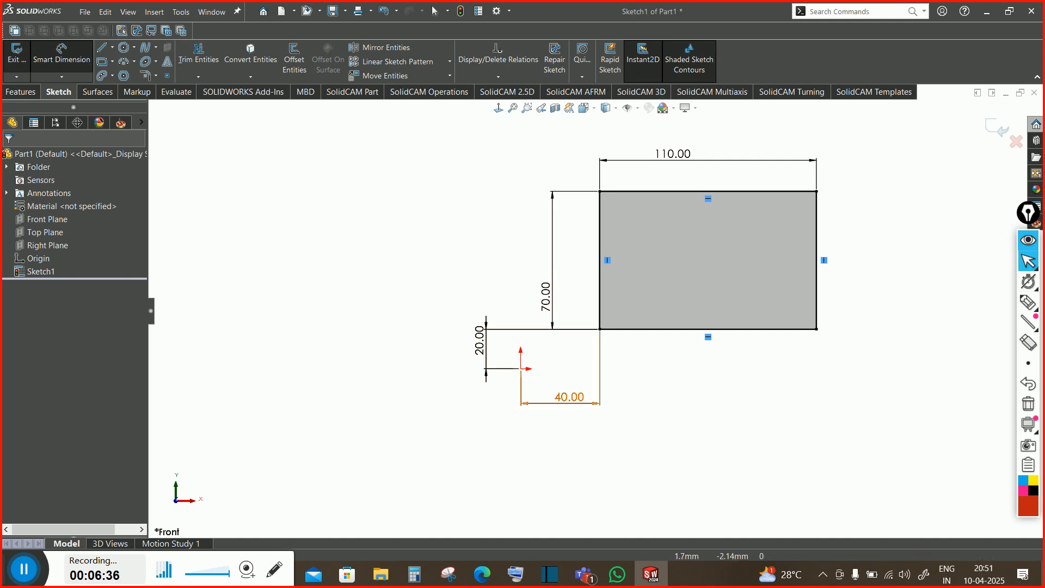
- Delete the 40 mm and 20 mm dimensions that locate the rectangle from the origin
{"action": "right_click", "coordinate": [566, 402]}
{"action": "left_click", "coordinate": [598, 434]}
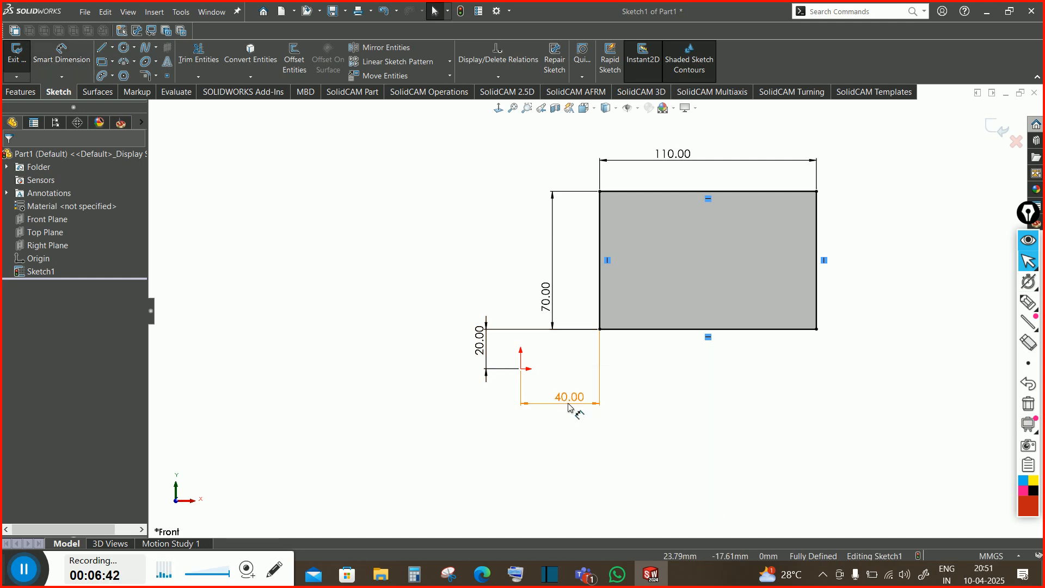
{"action": "left_click", "coordinate": [568, 403]}
{"action": "right_click", "coordinate": [568, 402]}
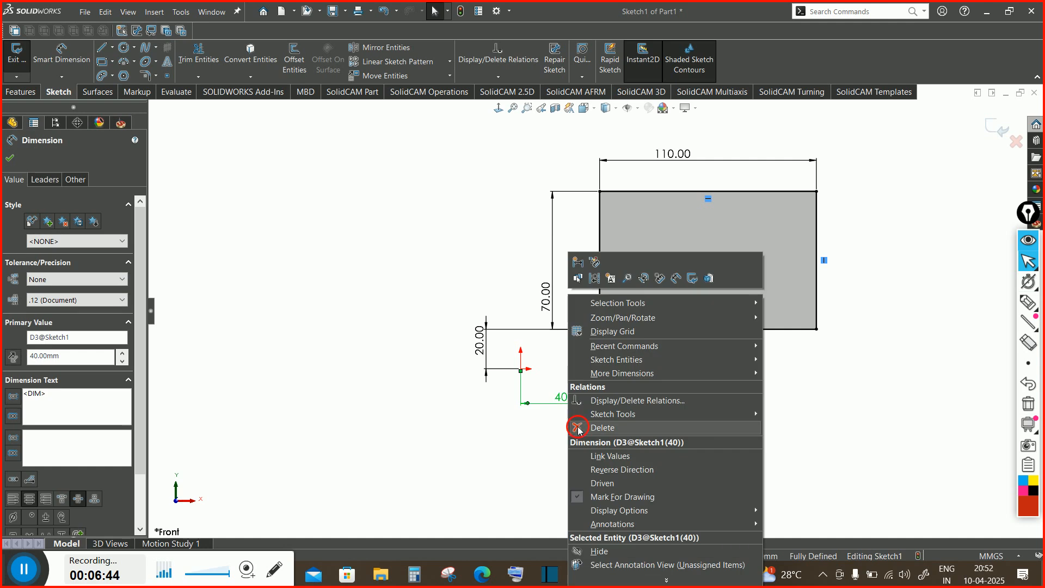
{"action": "left_click", "coordinate": [578, 427]}
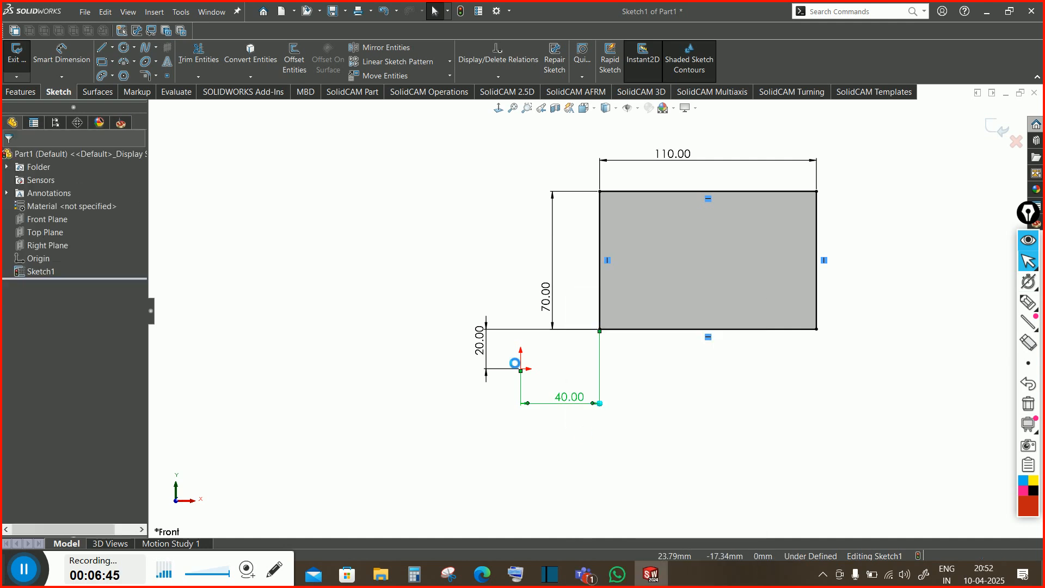
{"action": "left_click", "coordinate": [486, 349]}
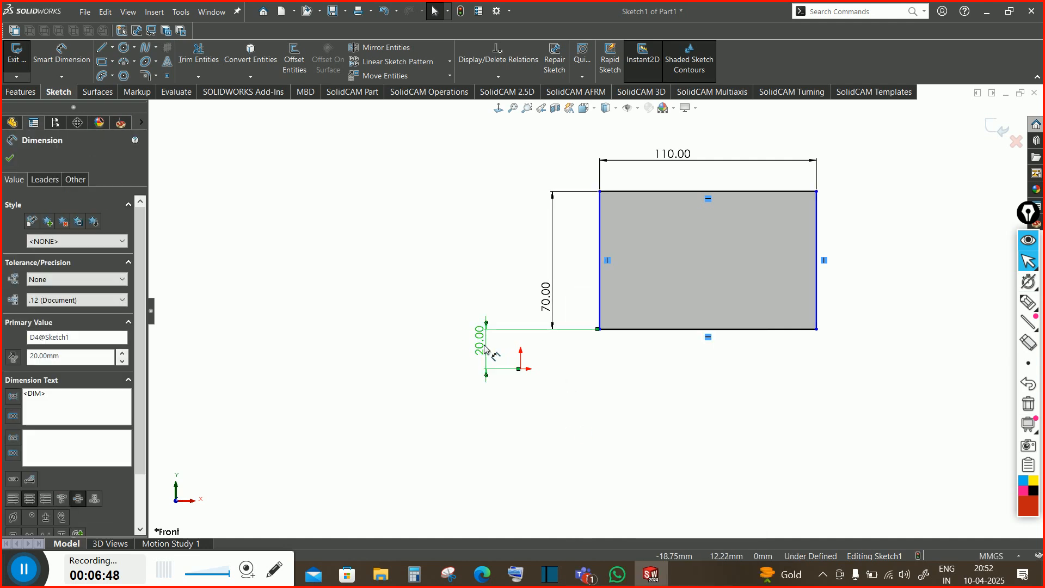
{"action": "right_click", "coordinate": [486, 349]}
{"action": "left_click", "coordinate": [527, 430]}
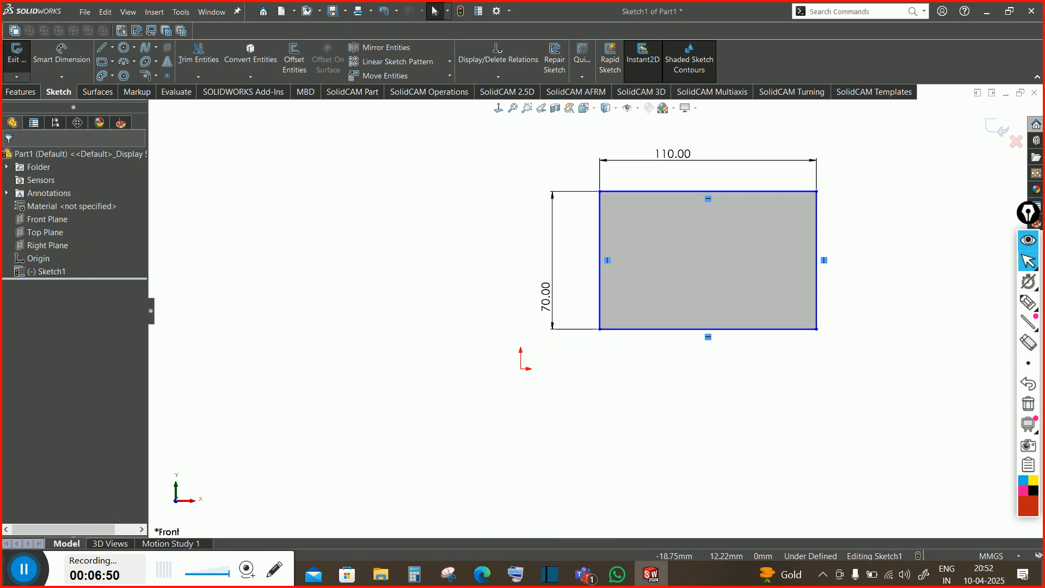
- Delete the rectangle's 70 mm height dimension
{"action": "left_click", "coordinate": [522, 370]}
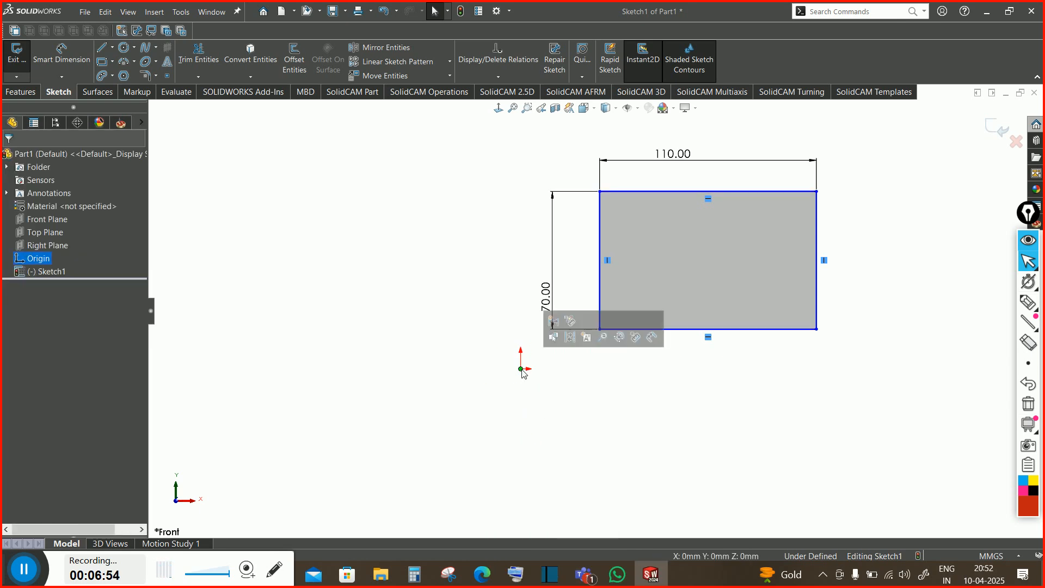
{"action": "left_click", "coordinate": [579, 453]}
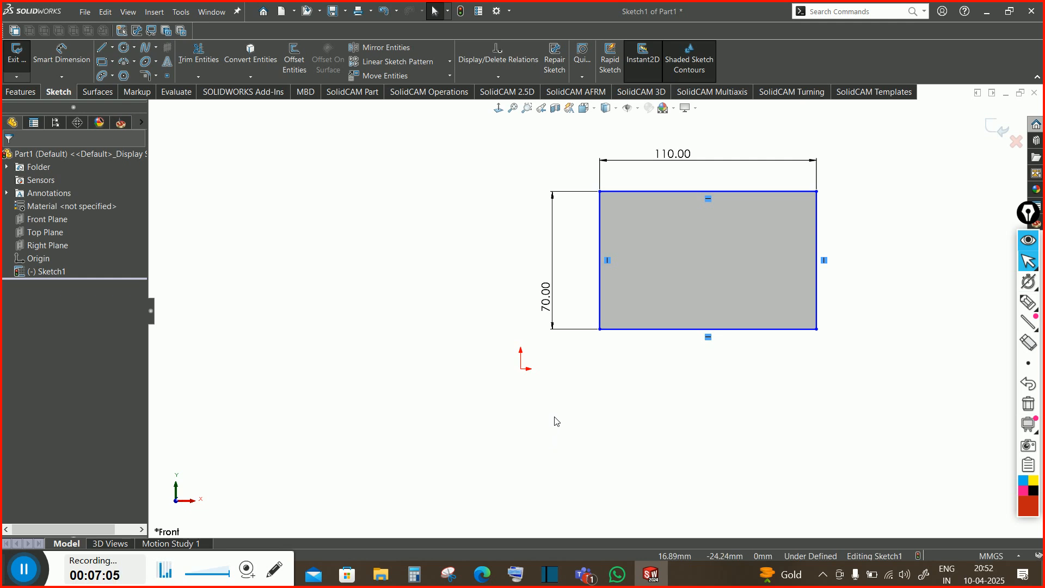
{"action": "left_click", "coordinate": [551, 310]}
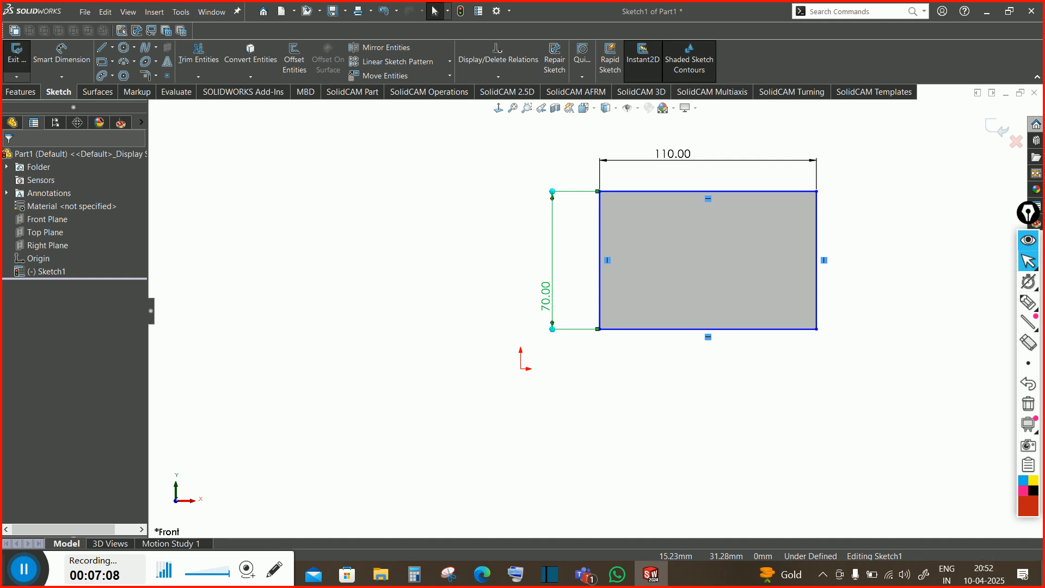
{"action": "key", "text": "Delete"}
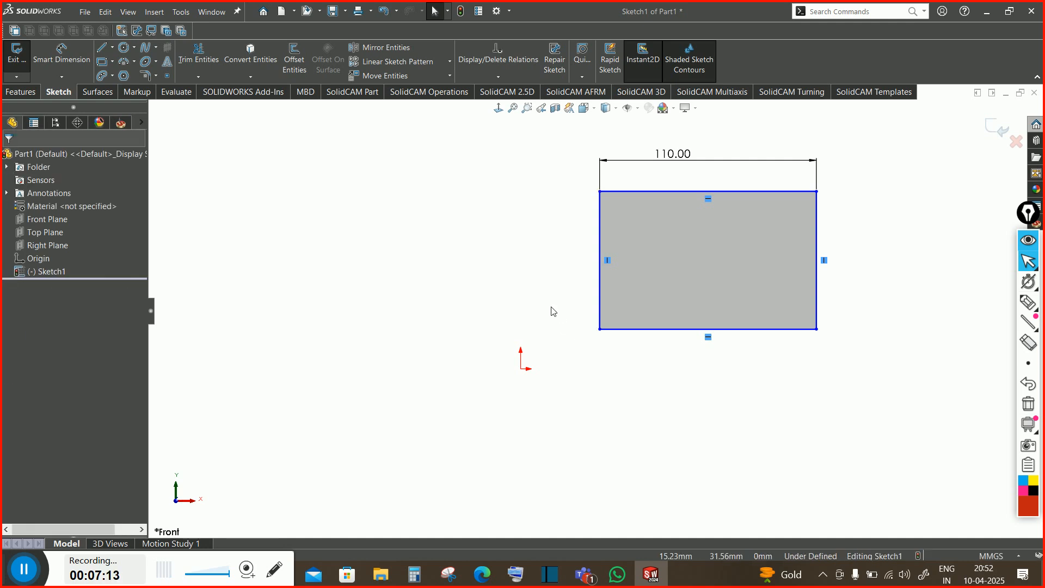
- Restore the deleted 70 mm height dimension, and move the rectangle's lower-left corner onto the origin so the two are coincident
{"action": "key", "text": "ctrl+z"}
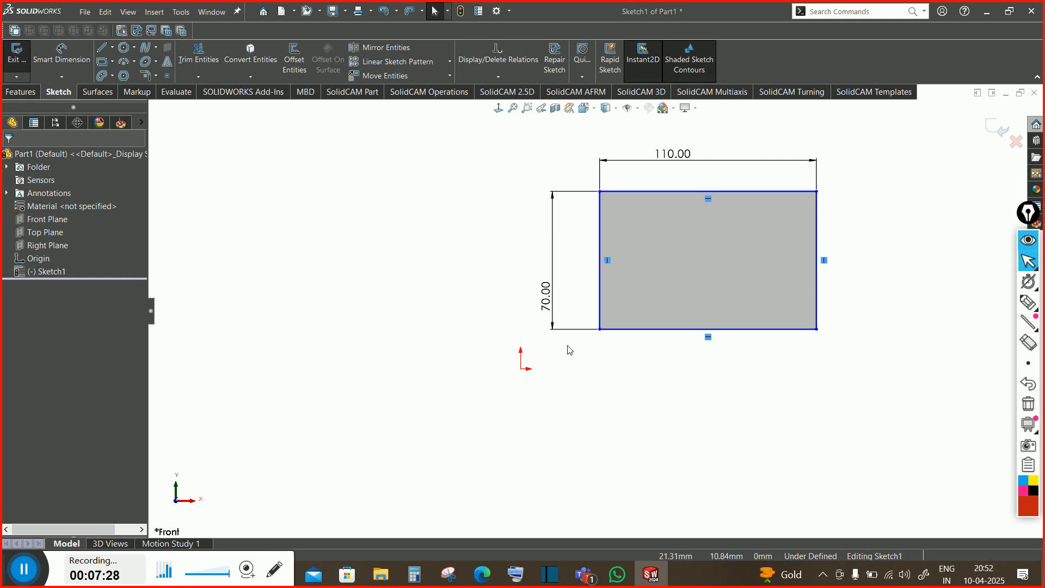
{"action": "left_click", "coordinate": [599, 329]}
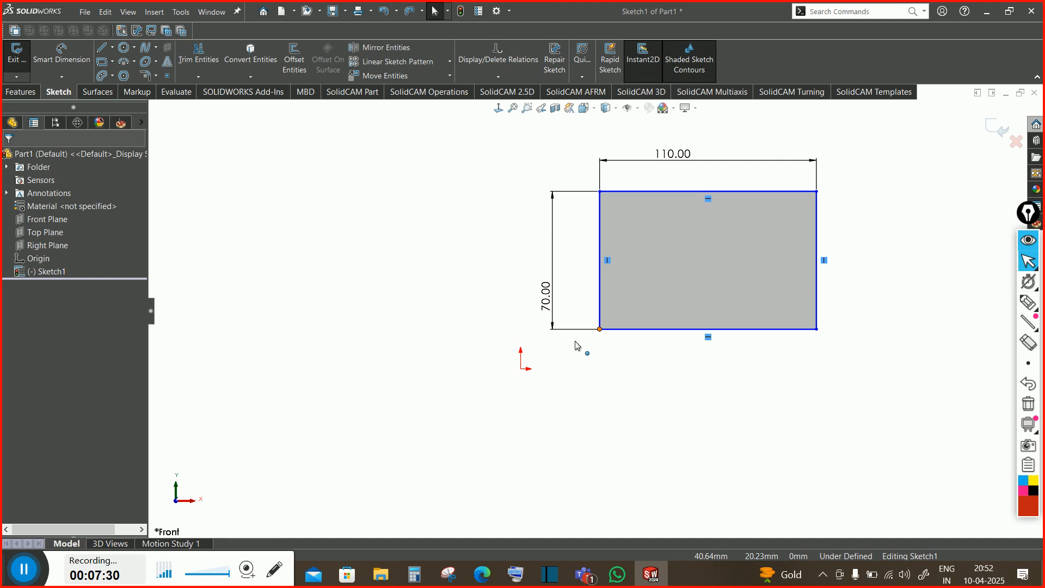
{"action": "left_click_drag", "start_coordinate": [599, 329], "coordinate": [521, 372]}
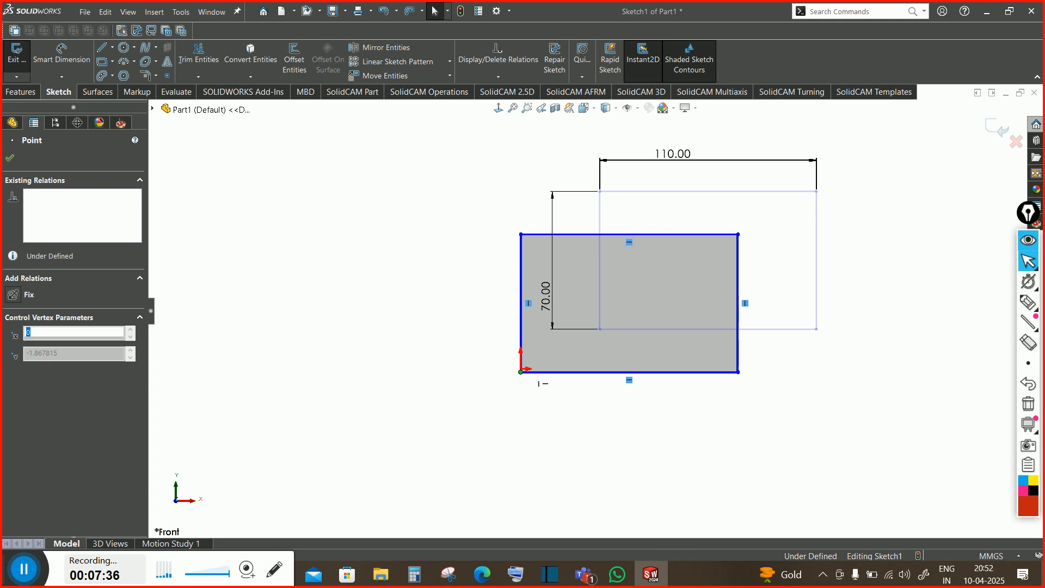
{"action": "left_click", "coordinate": [523, 416]}
{"action": "scroll", "coordinate": [526, 378], "scroll_direction": "down", "scroll_amount": 5}
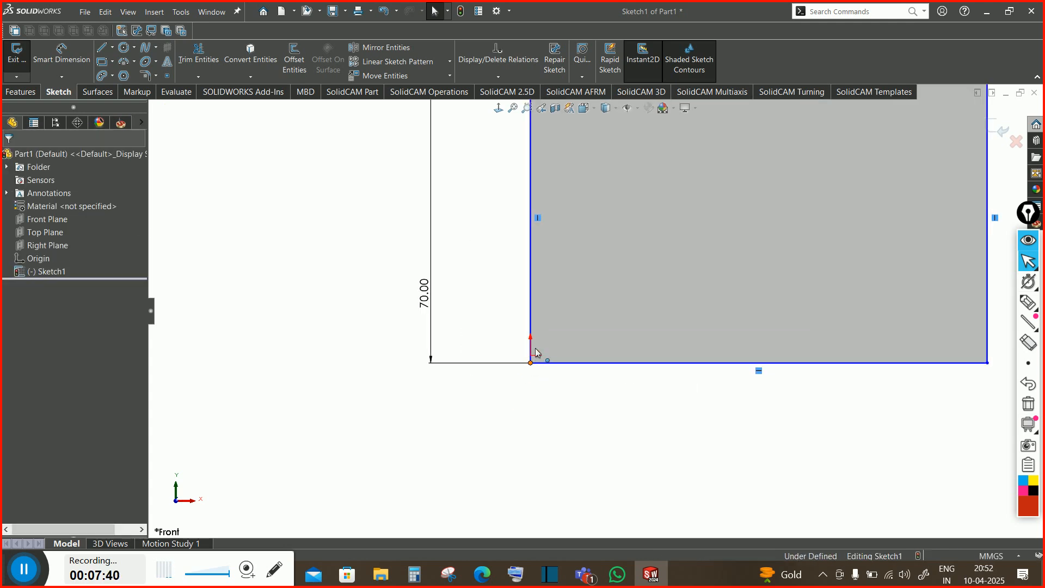
{"action": "left_click", "coordinate": [535, 348]}
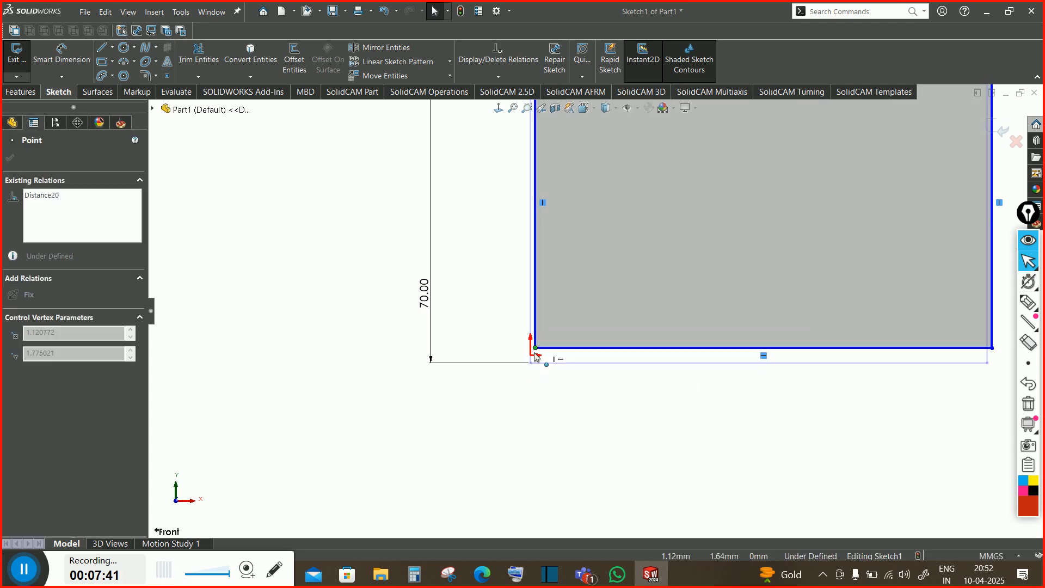
{"action": "left_click", "coordinate": [527, 396]}
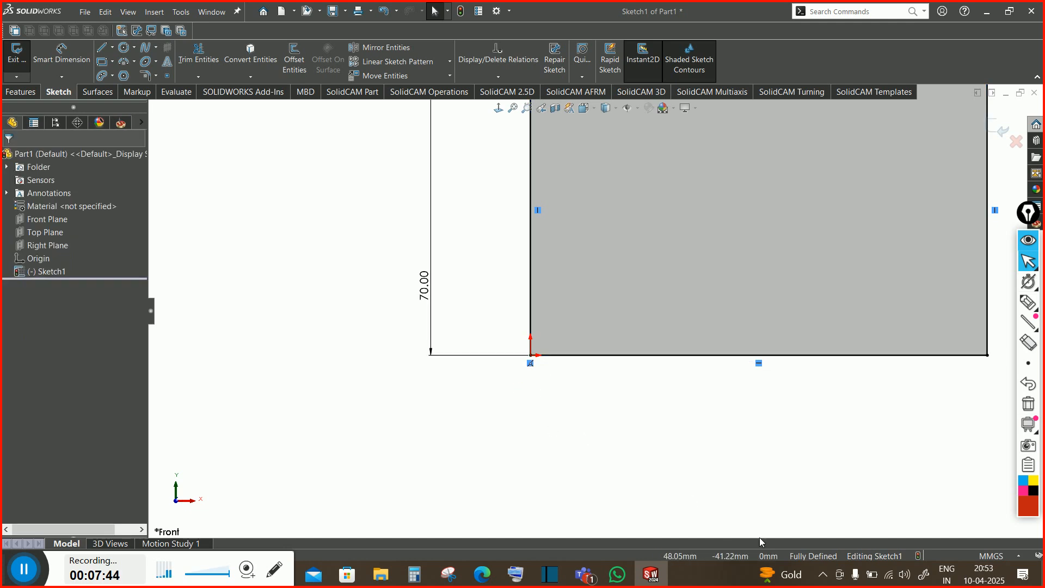
- Delete the coincident relation between the rectangle's lower-left corner and the origin, and move the rectangle up and away from the origin
{"action": "right_click", "coordinate": [531, 365]}
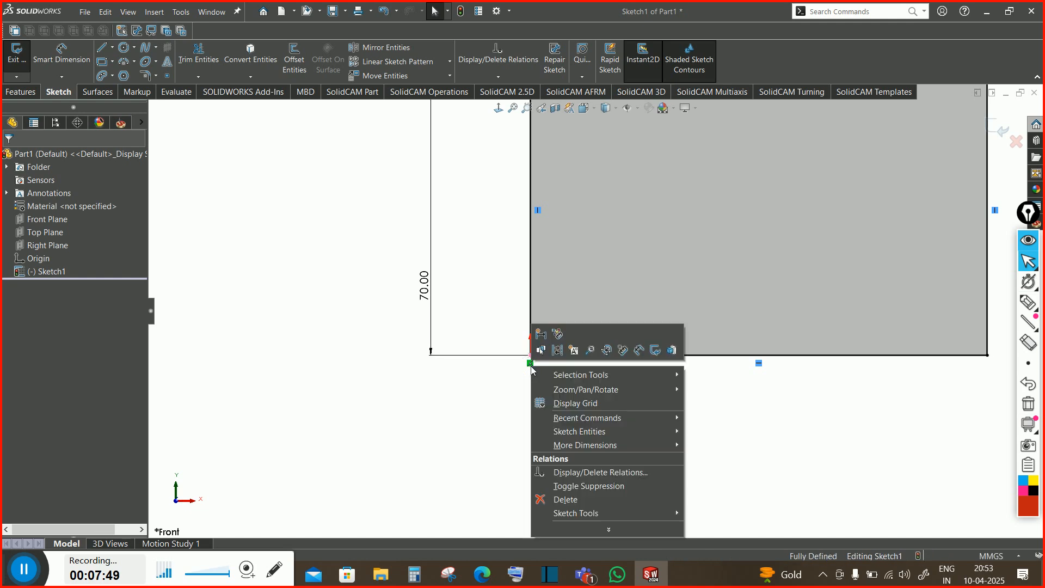
{"action": "left_click", "coordinate": [565, 499]}
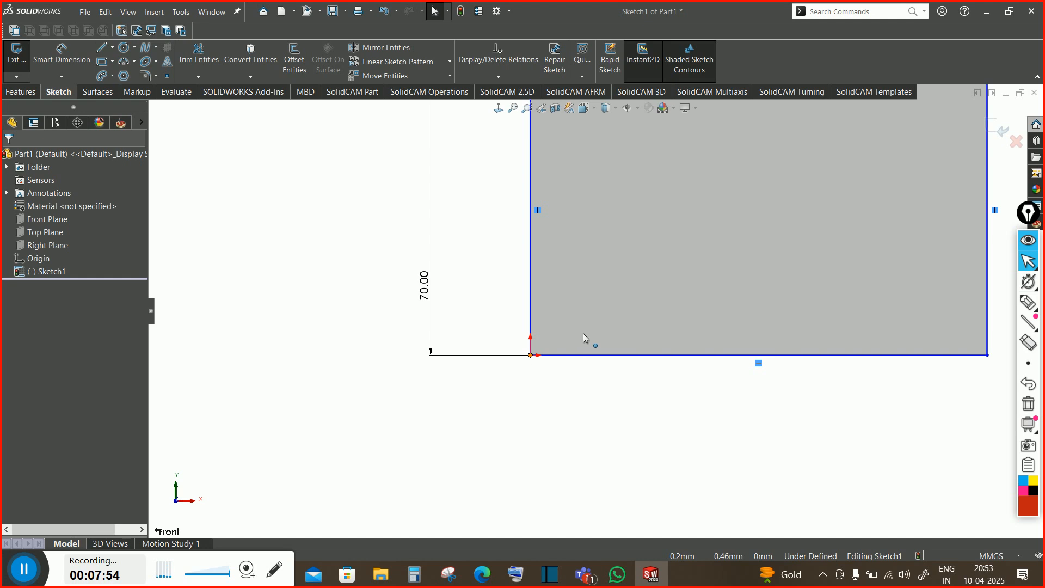
{"action": "left_click_drag", "start_coordinate": [530, 355], "coordinate": [582, 333]}
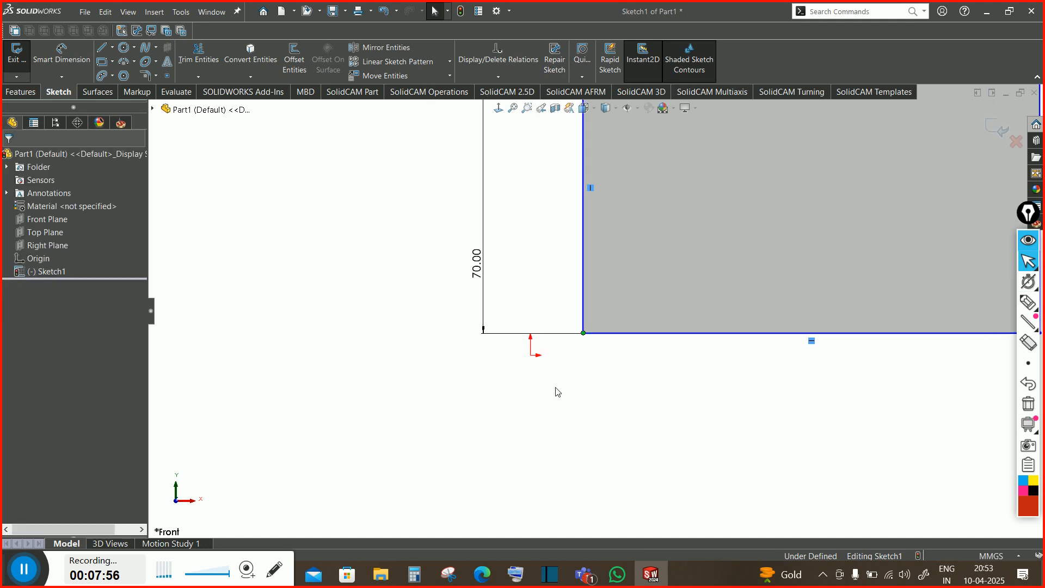
- Add a coincident relation between the origin and the rectangle's lower-left corner
{"action": "left_click", "coordinate": [531, 355]}
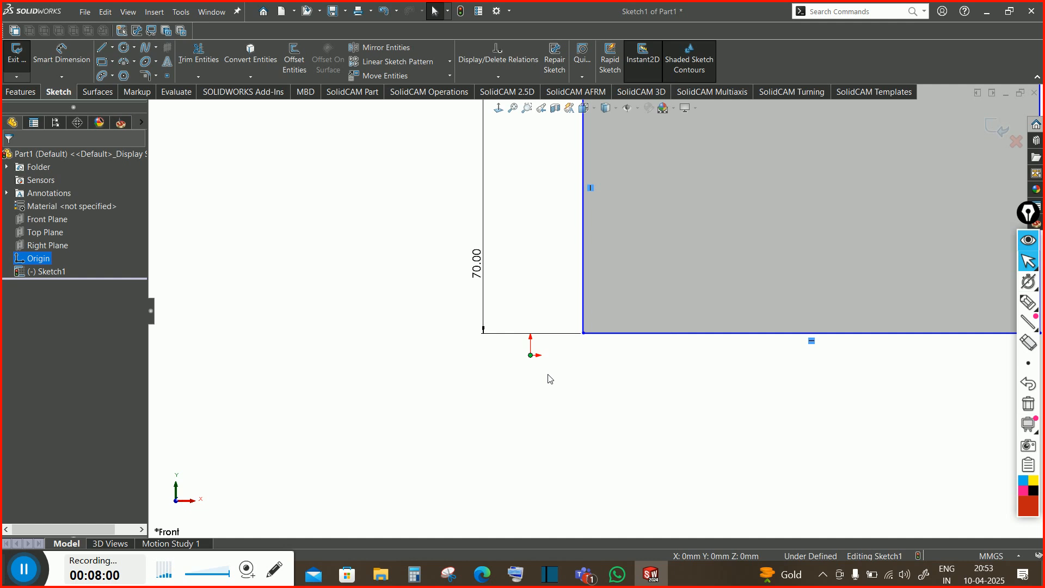
{"action": "left_click", "coordinate": [584, 333]}
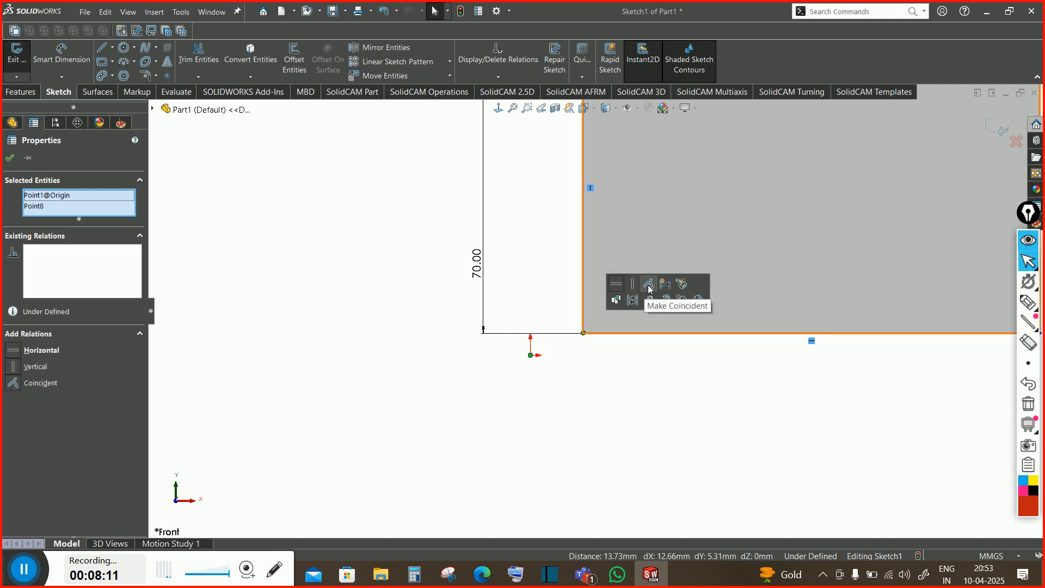
{"action": "left_click", "coordinate": [13, 384]}
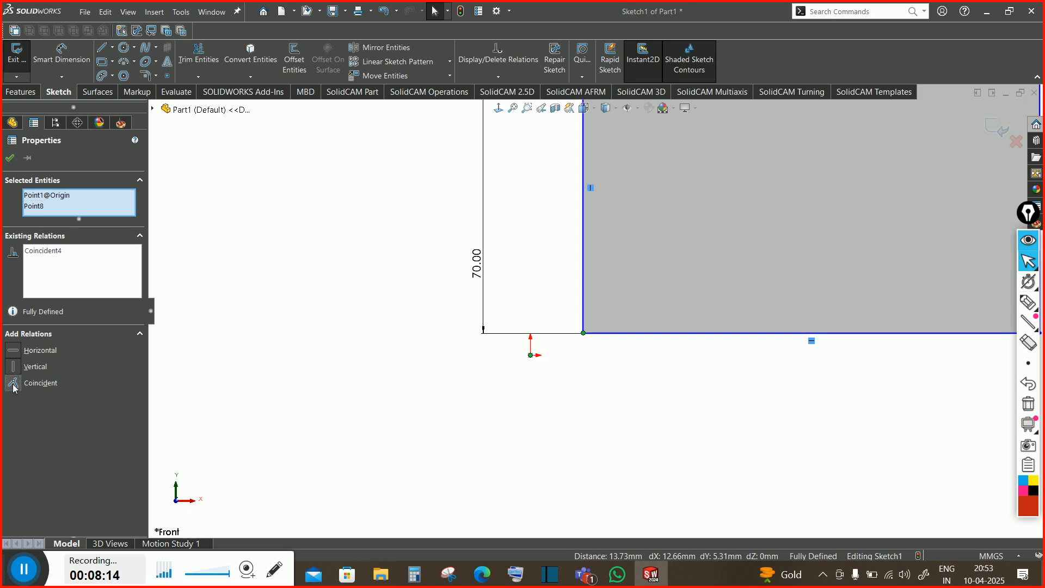
{"action": "left_click", "coordinate": [534, 401]}
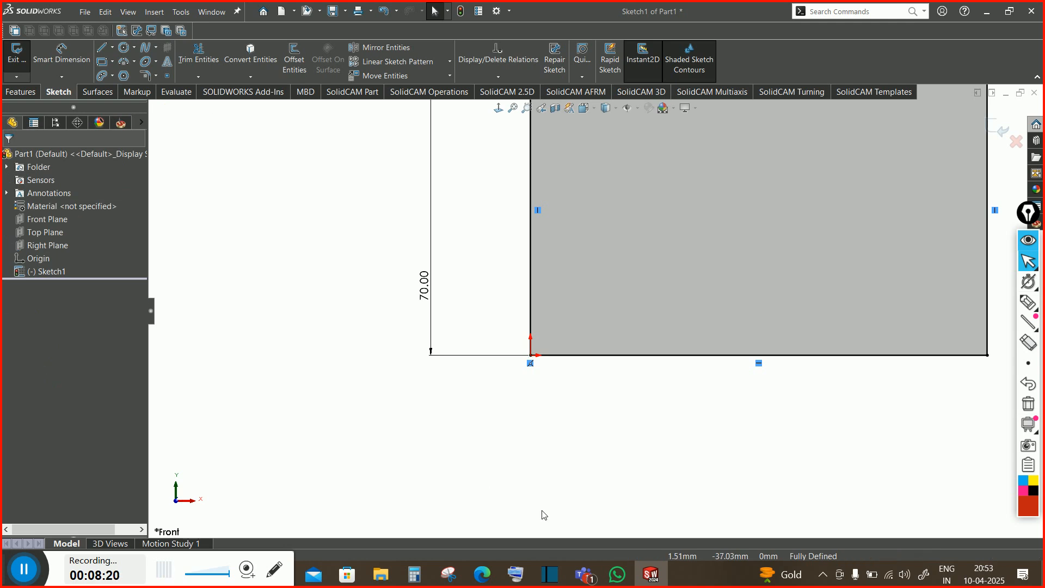
{"action": "key", "text": "f"}
{"action": "scroll", "coordinate": [687, 161], "scroll_direction": "up", "scroll_amount": 1}
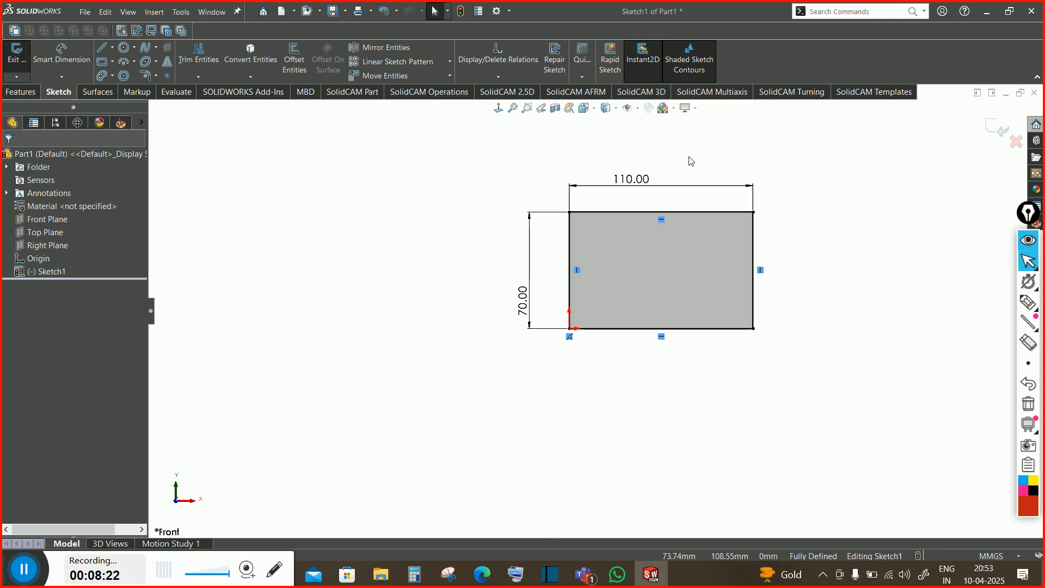
{"action": "scroll", "coordinate": [677, 188], "scroll_direction": "down", "scroll_amount": 1}
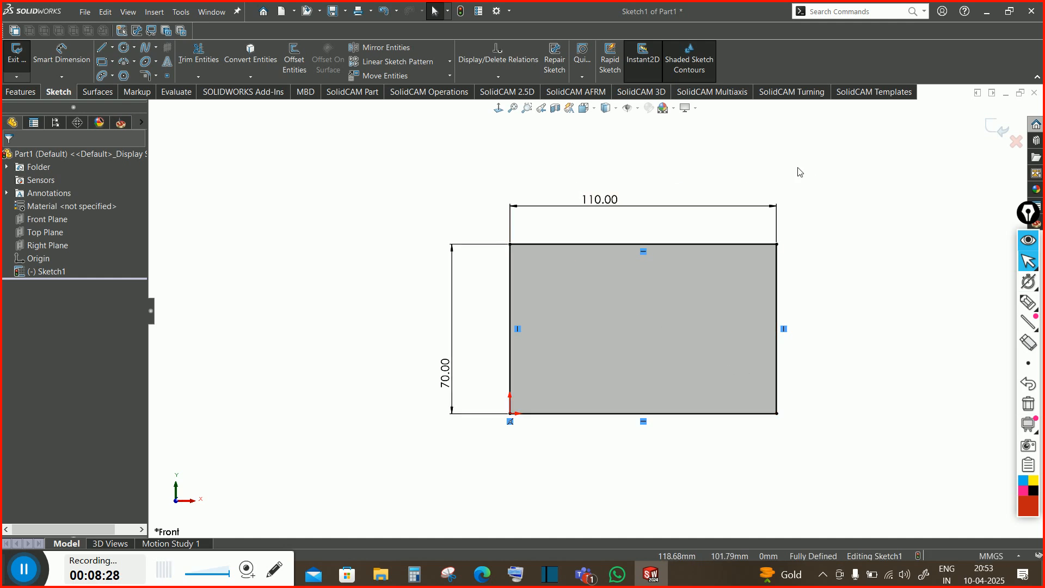
- Sketch a second corner rectangle about 78 by 39 mm in the empty area up and to the left of the dimensioned rectangle
{"action": "left_click", "coordinate": [112, 61]}
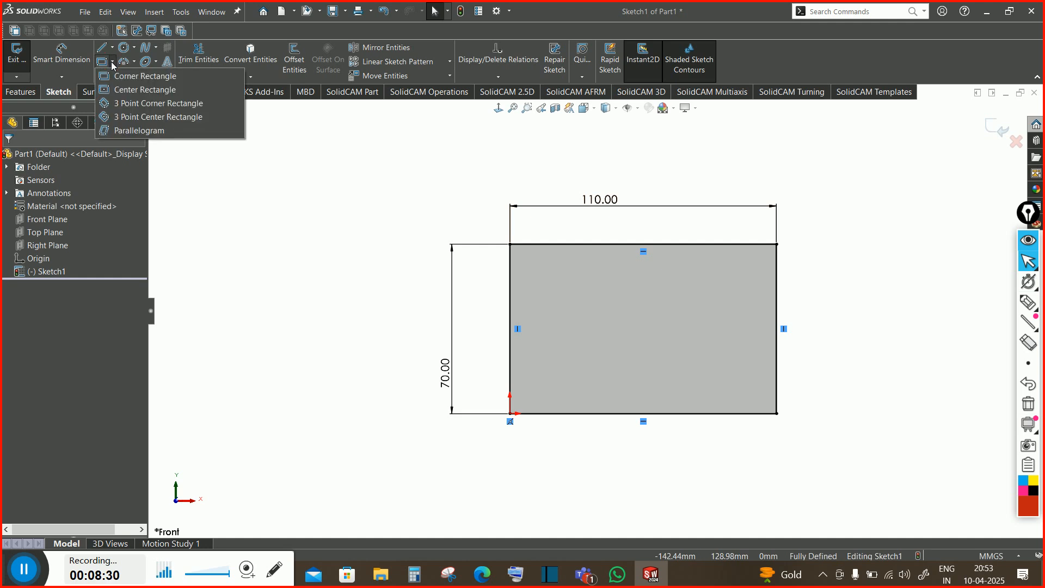
{"action": "left_click", "coordinate": [268, 270]}
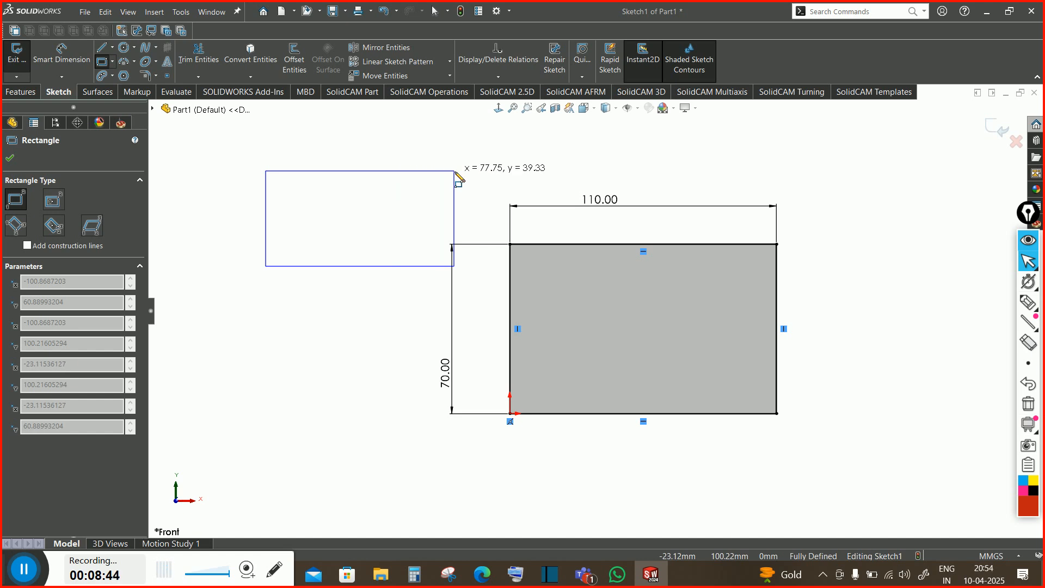
{"action": "left_click", "coordinate": [454, 172]}
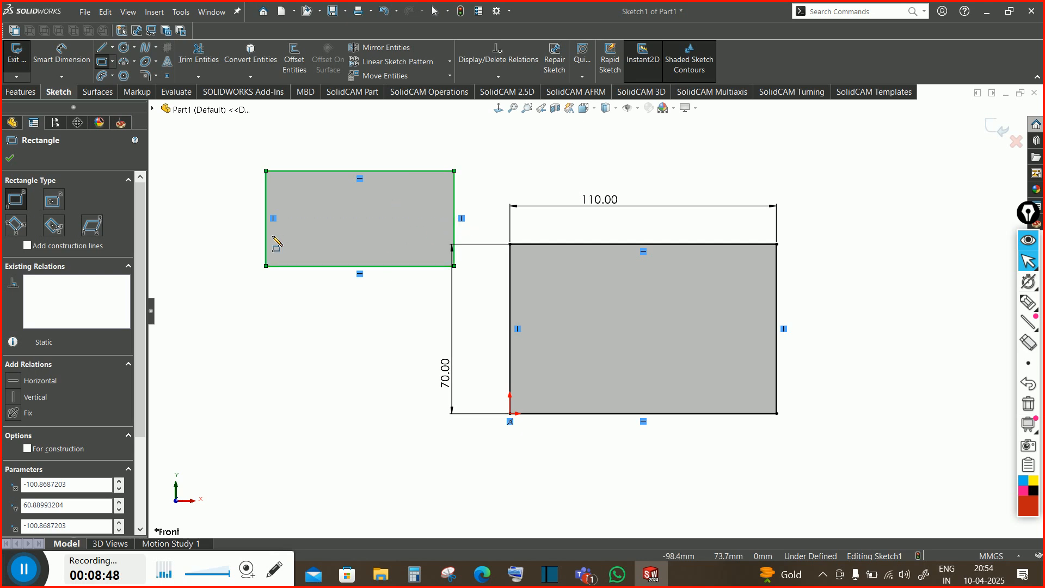
{"action": "right_click", "coordinate": [471, 142]}
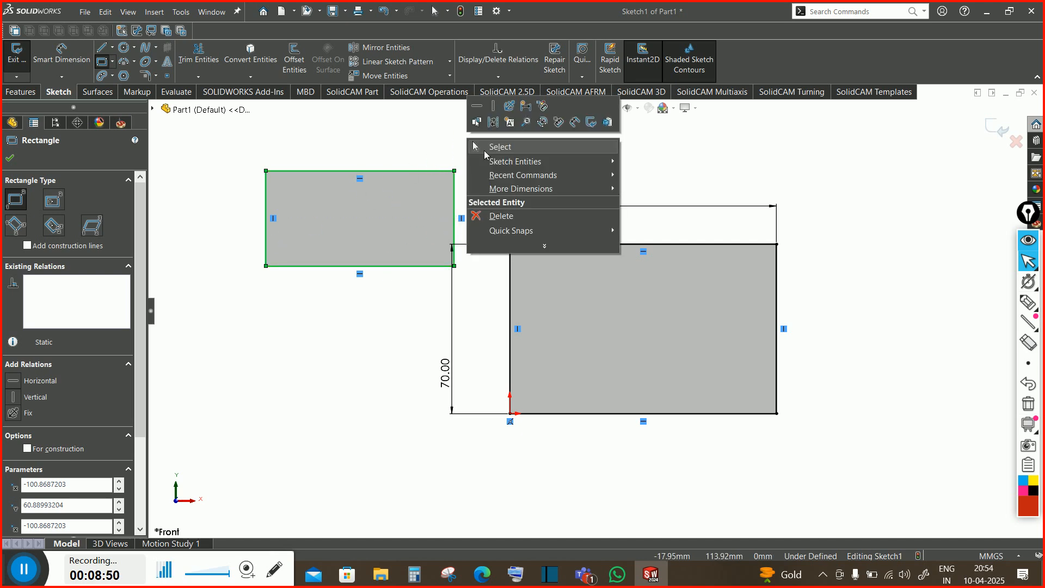
{"action": "left_click", "coordinate": [491, 152]}
- Delete both rectangles together with all their dimensions and relations from the sketch
{"action": "mouse_move", "coordinate": [883, 125]}
{"action": "left_mouse_down"}
{"action": "mouse_move", "coordinate": [880, 161]}
{"action": "mouse_move", "coordinate": [726, 431]}
{"action": "mouse_move", "coordinate": [396, 525]}
{"action": "mouse_move", "coordinate": [207, 539]}
{"action": "left_mouse_up"}
{"action": "key", "text": "Delete"}
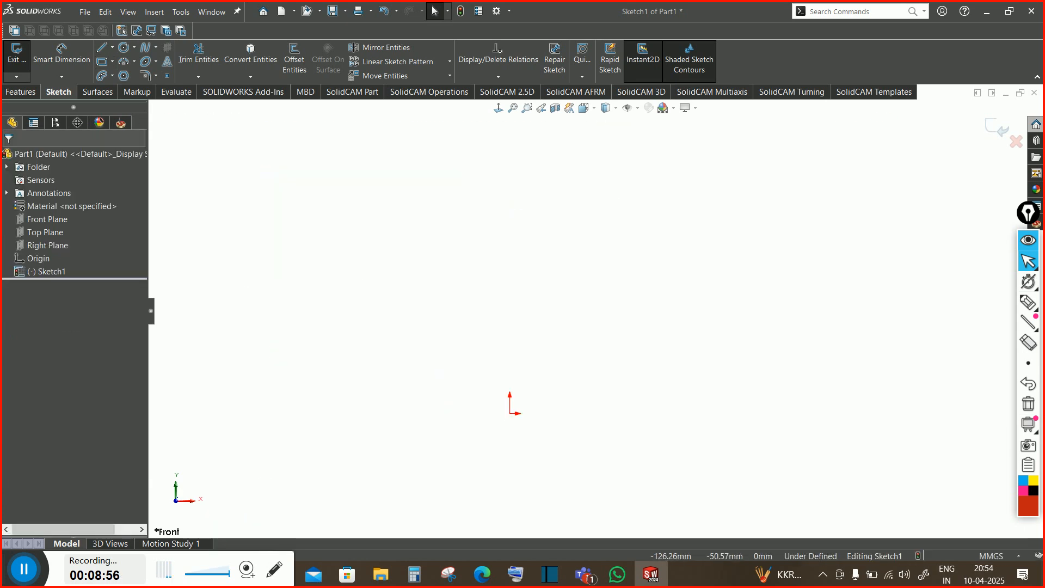
- Sketch a center rectangle about 81 by 56 mm with its center on the origin
{"action": "left_click", "coordinate": [112, 61]}
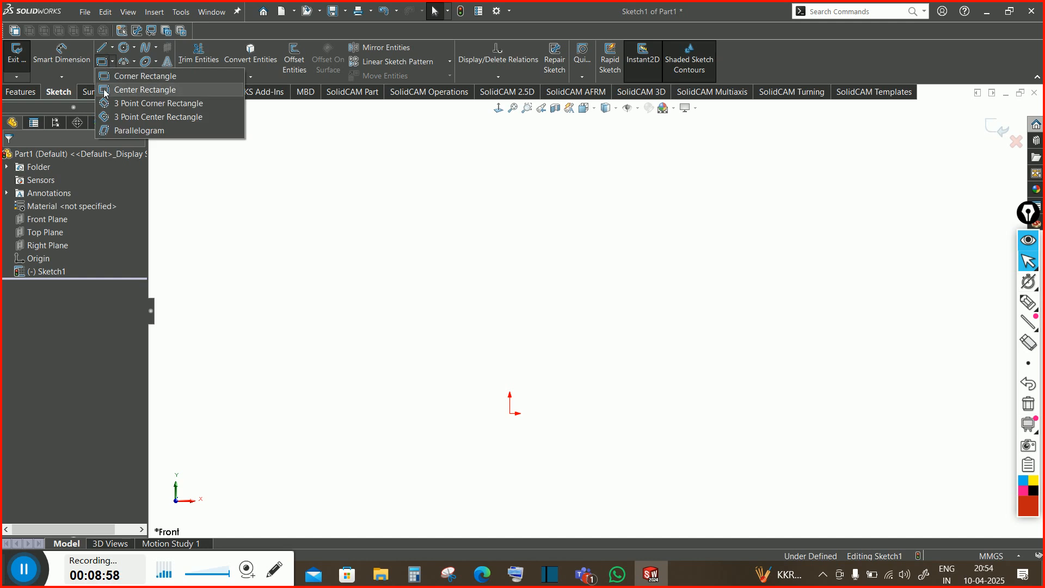
{"action": "left_click", "coordinate": [112, 90]}
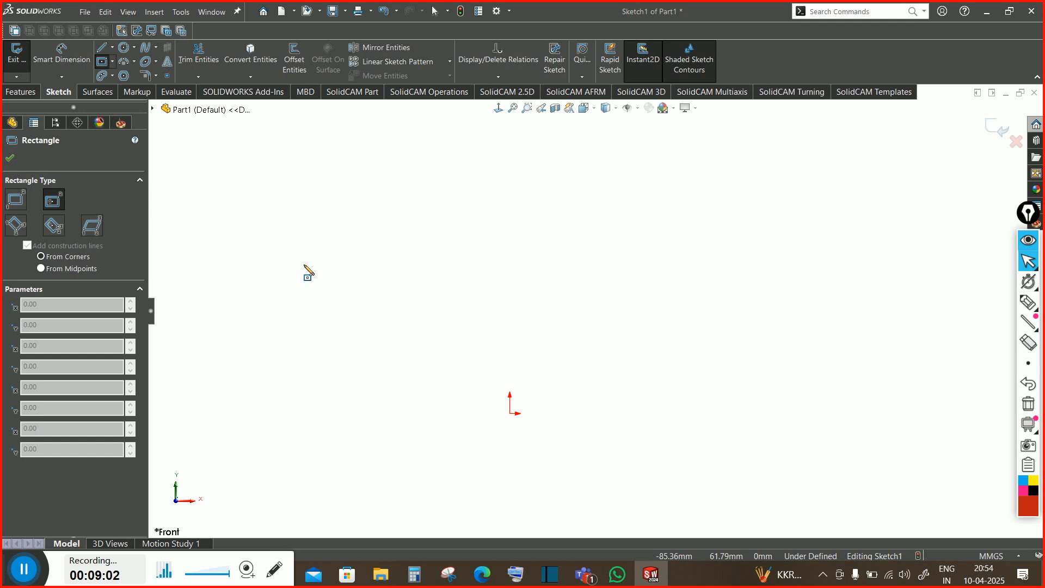
{"action": "left_click", "coordinate": [510, 413]}
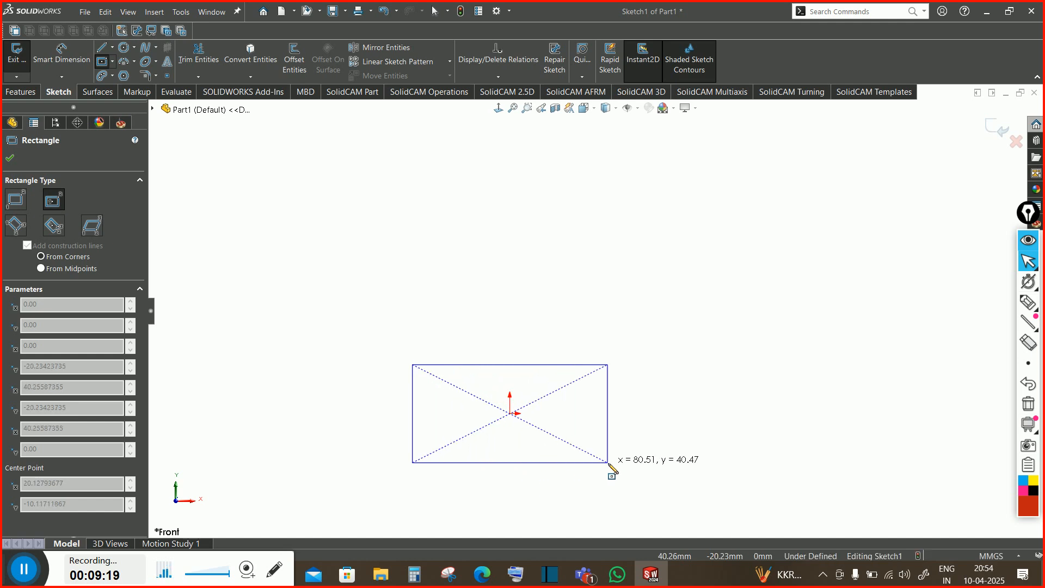
{"action": "left_click", "coordinate": [607, 482]}
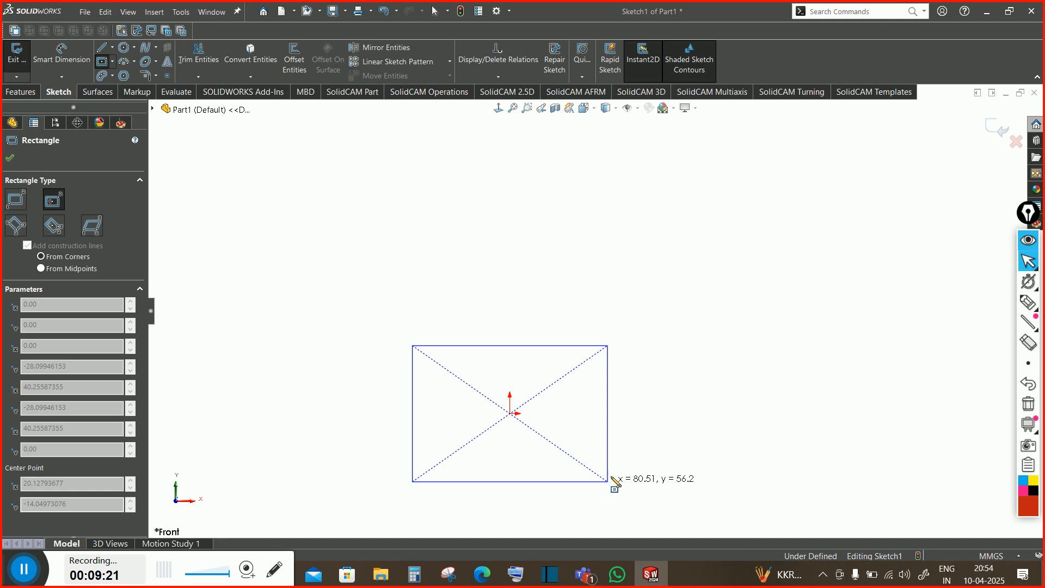
{"action": "right_click", "coordinate": [627, 234]}
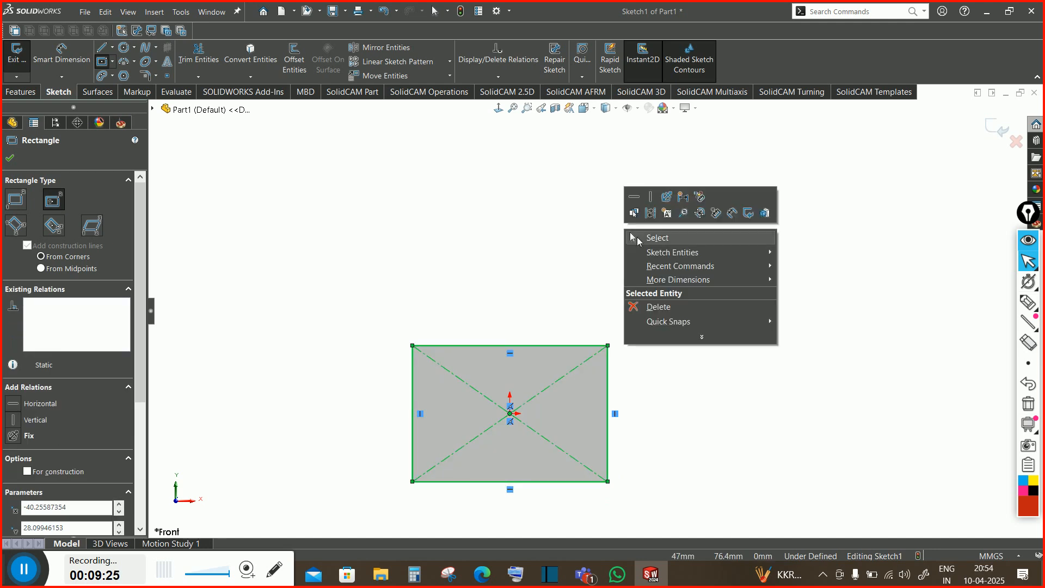
{"action": "left_click", "coordinate": [637, 237]}
{"action": "scroll", "coordinate": [544, 411], "scroll_direction": "up", "scroll_amount": 3}
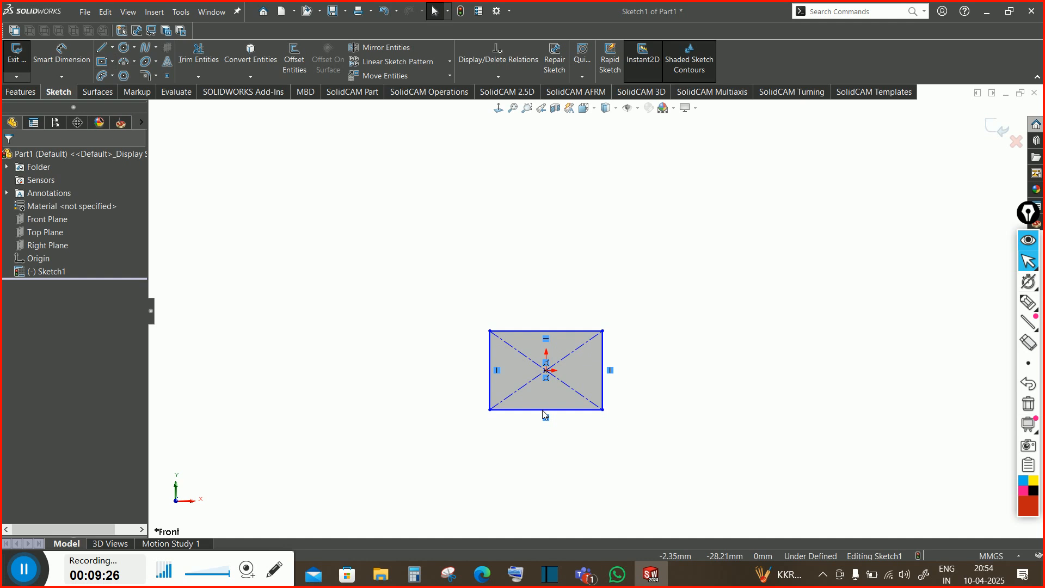
- Dimension the center rectangle's height along its left edge, keeping the size as drawn
{"action": "scroll", "coordinate": [543, 415], "scroll_direction": "down", "scroll_amount": 3}
{"action": "left_click", "coordinate": [62, 55]}
{"action": "left_click", "coordinate": [461, 301]}
{"action": "left_click", "coordinate": [434, 310]}
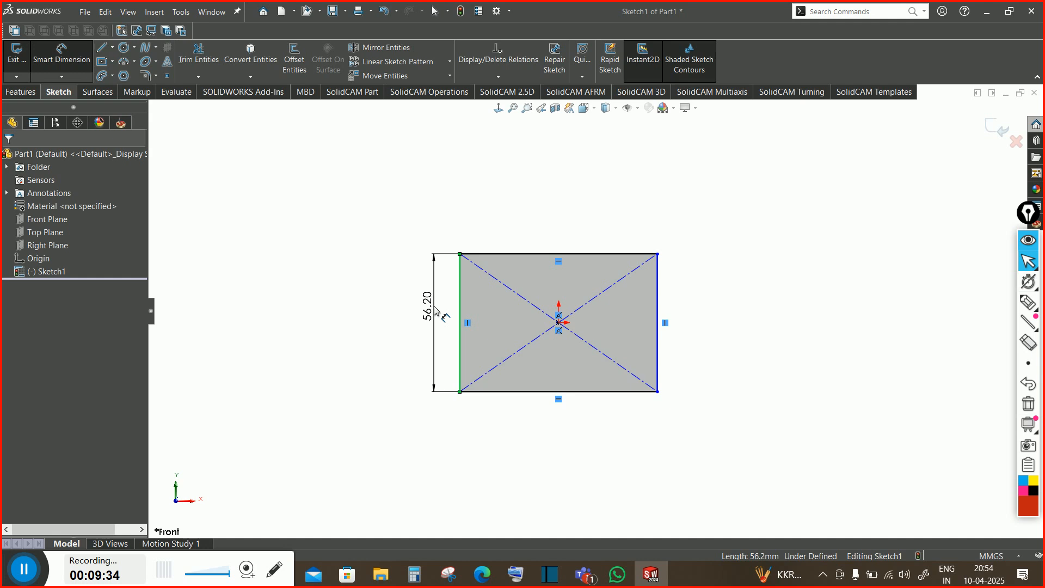
{"action": "key", "text": "Return"}
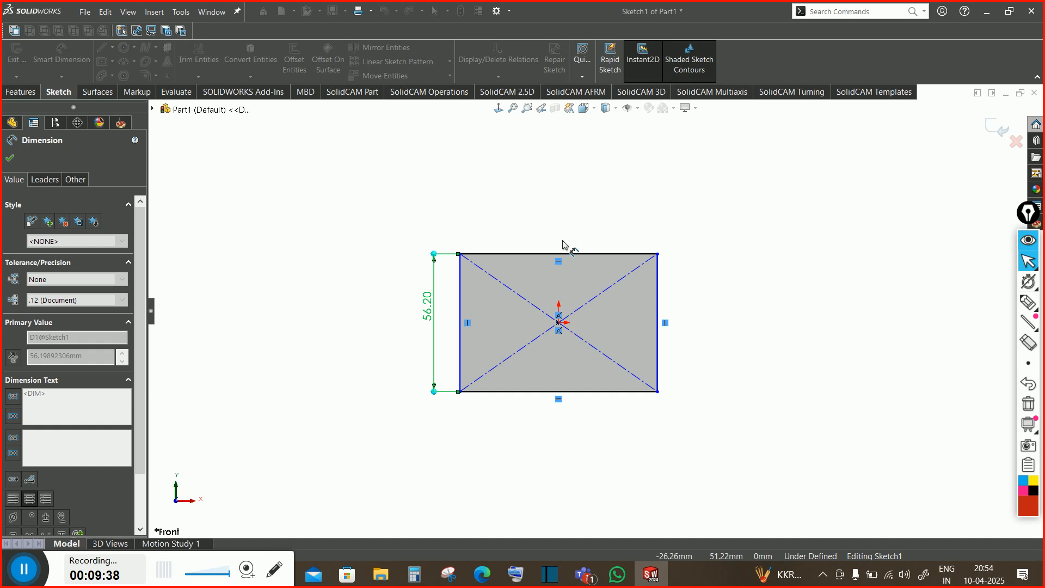
{"action": "key", "text": "Escape"}
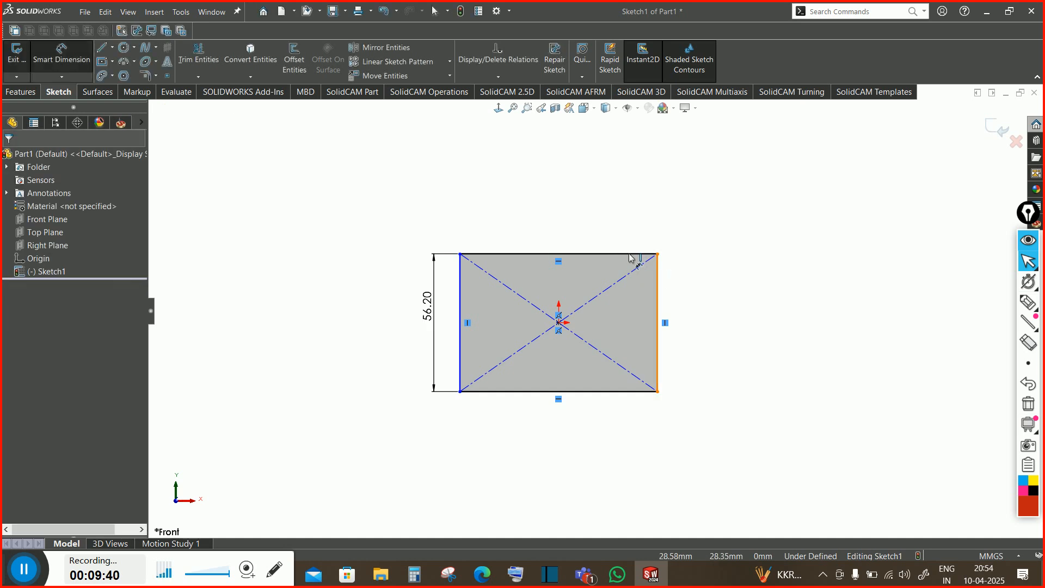
- Dimension the center rectangle's width above its top edge, keeping the size as drawn, and leave the Smart Dimension command
{"action": "left_click", "coordinate": [593, 254]}
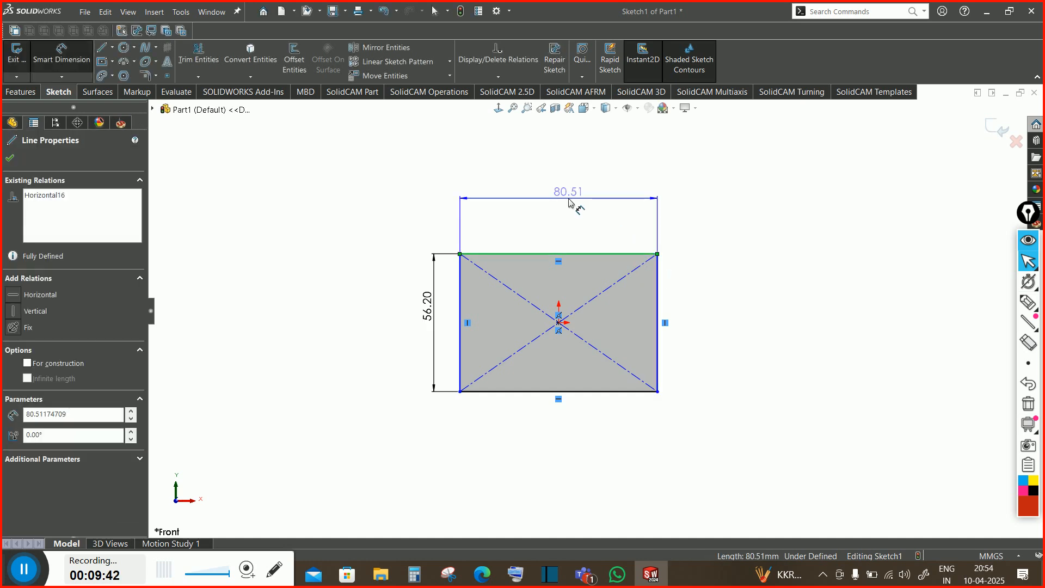
{"action": "left_click", "coordinate": [579, 206]}
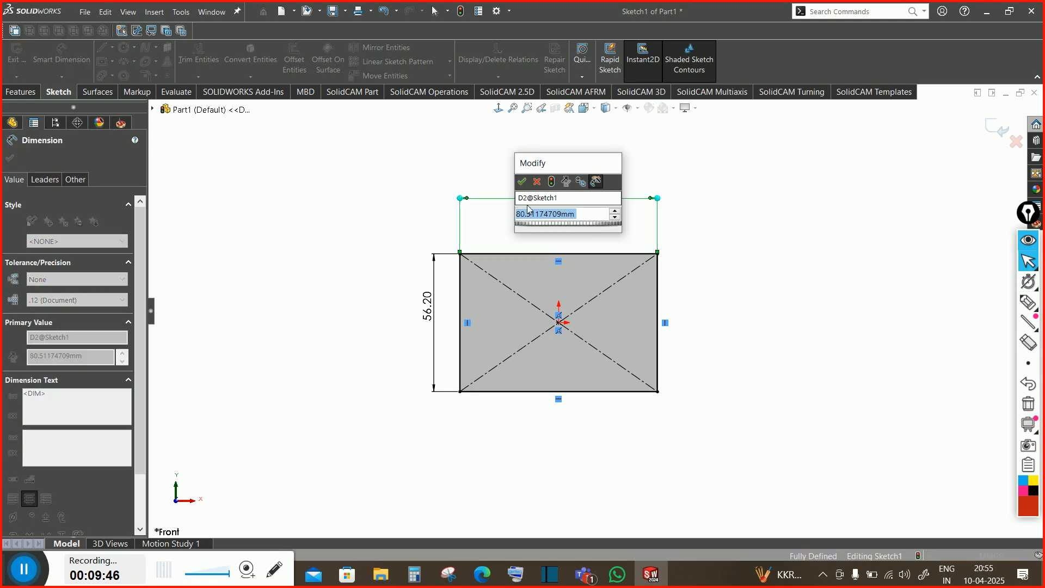
{"action": "left_click", "coordinate": [521, 181]}
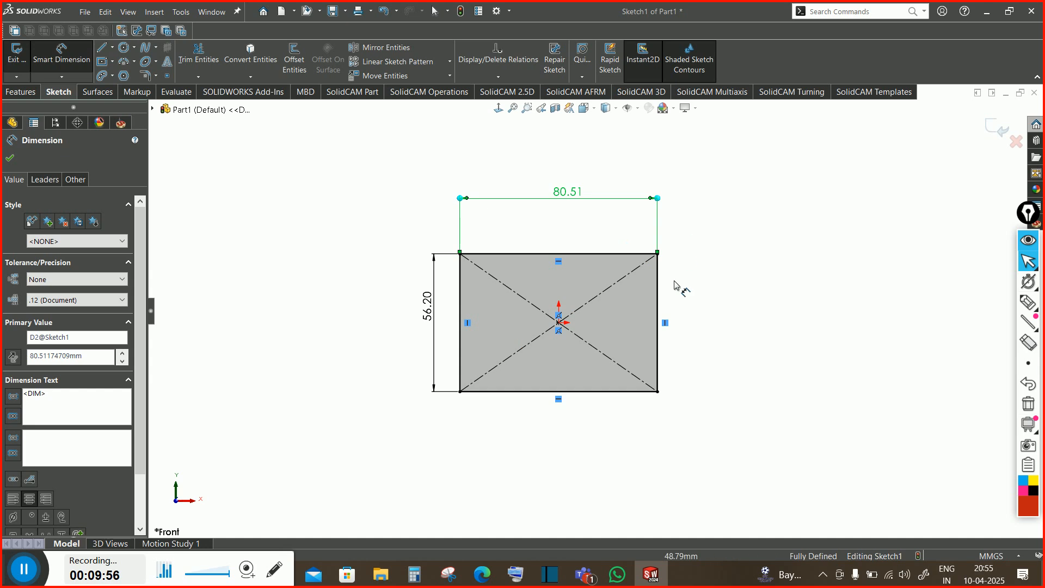
{"action": "right_click", "coordinate": [703, 272]}
{"action": "left_click", "coordinate": [712, 288]}
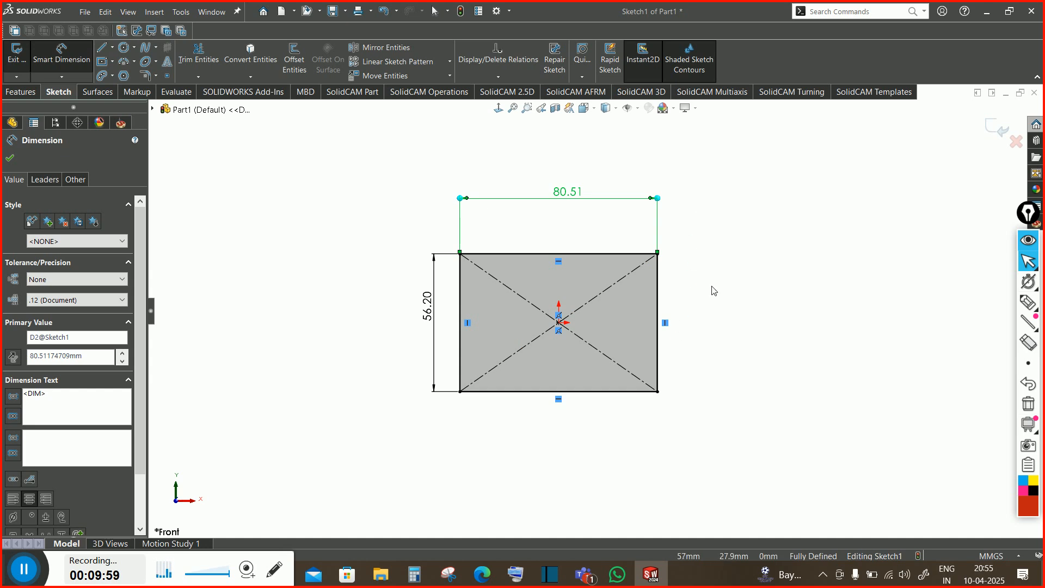
- Delete the relations at the center rectangle's center point that tie its diagonals to the origin
{"action": "right_click", "coordinate": [559, 334]}
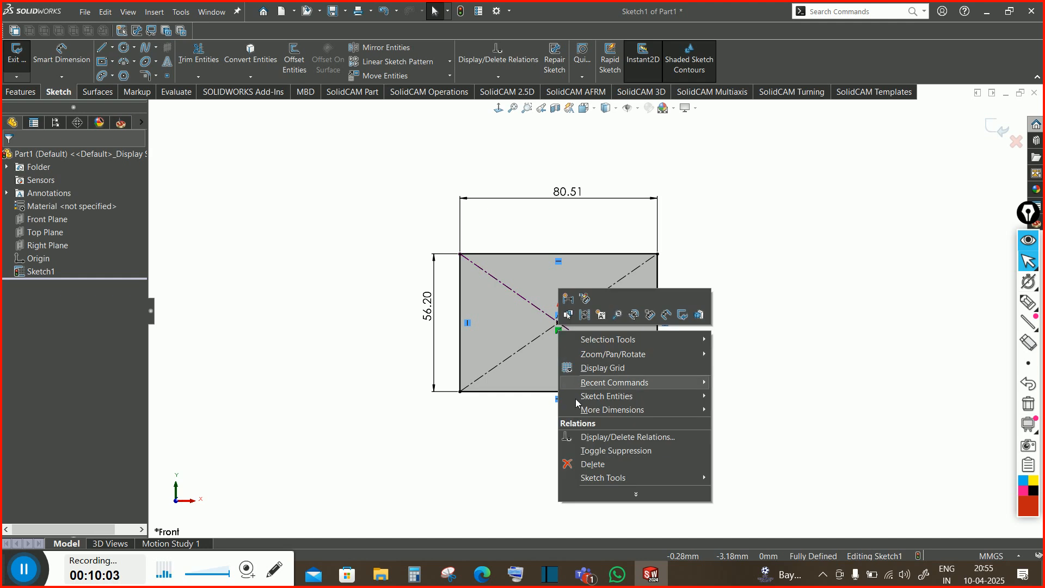
{"action": "left_click", "coordinate": [592, 464]}
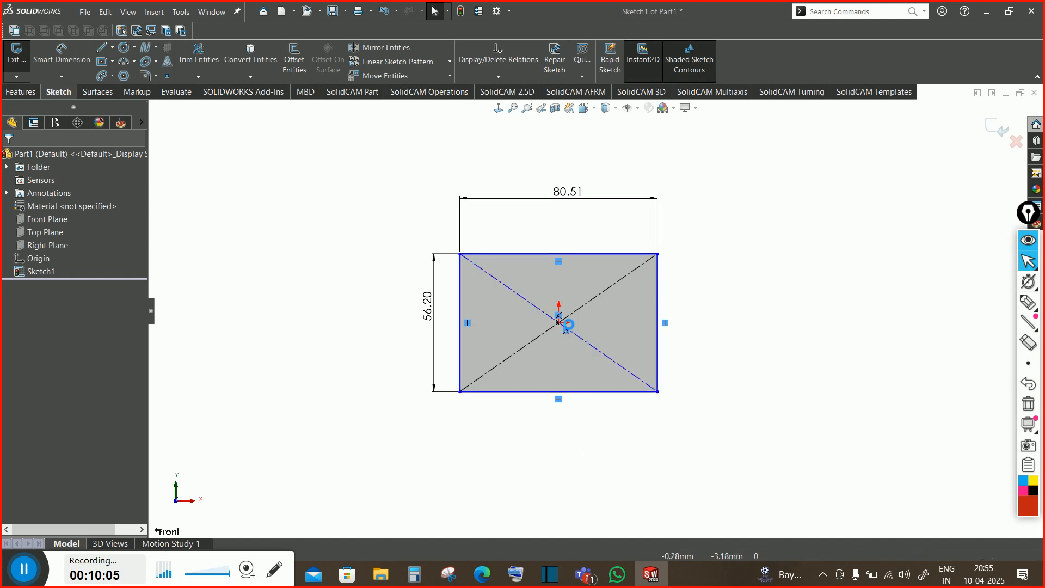
{"action": "right_click", "coordinate": [559, 321]}
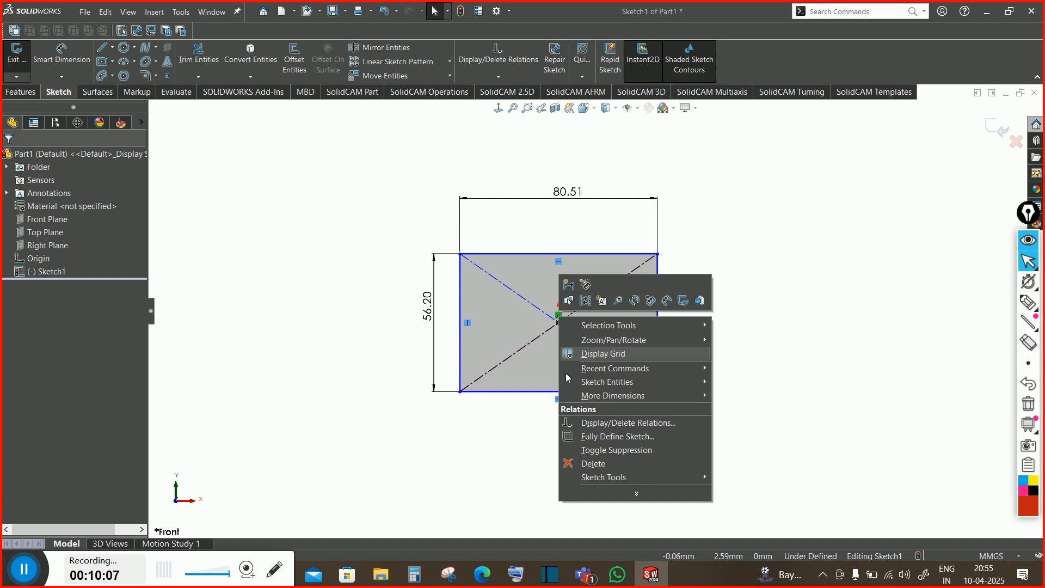
{"action": "left_click", "coordinate": [576, 464]}
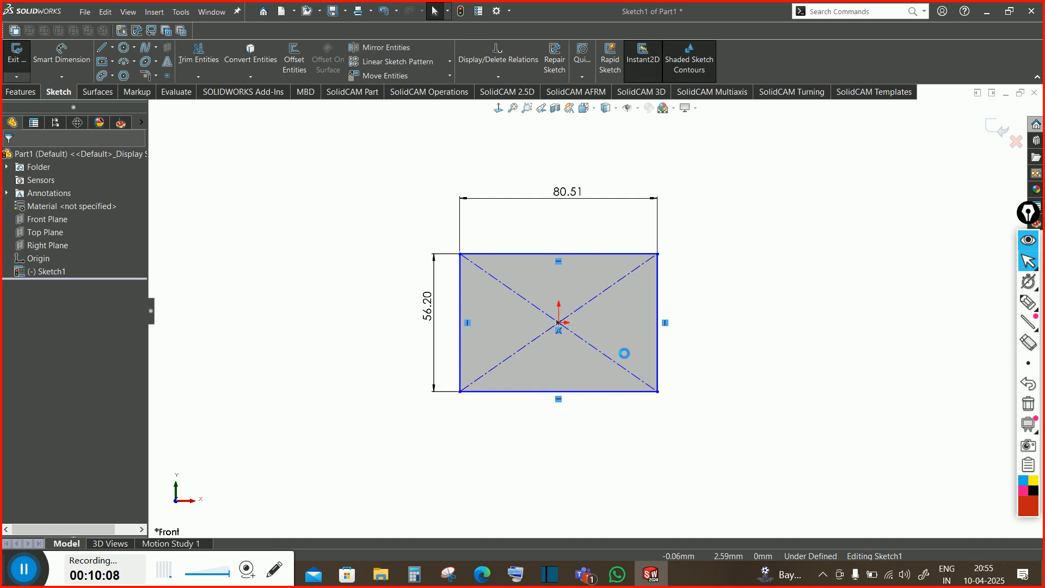
{"action": "right_click", "coordinate": [558, 332]}
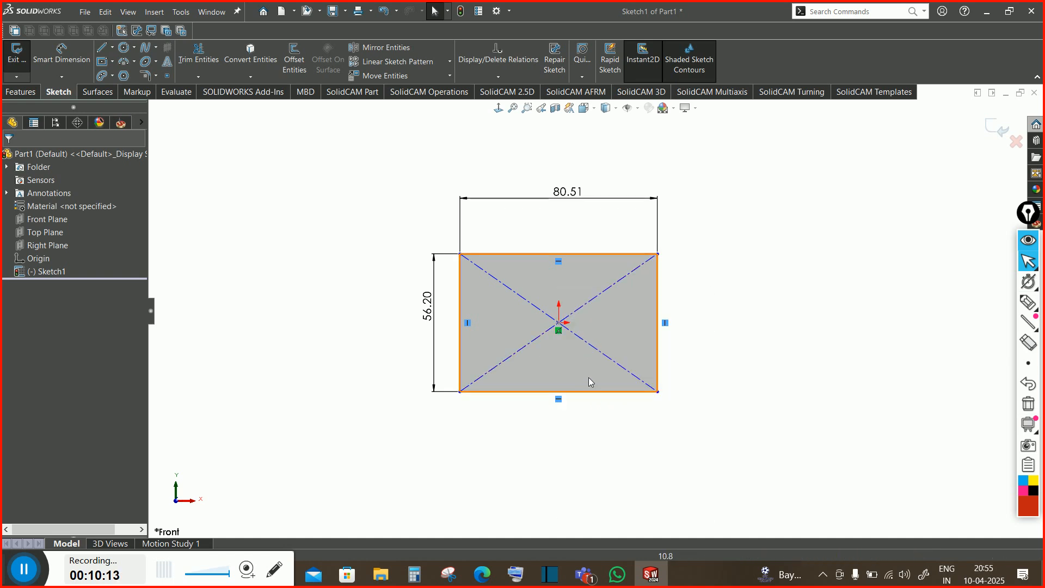
{"action": "right_click", "coordinate": [558, 330]}
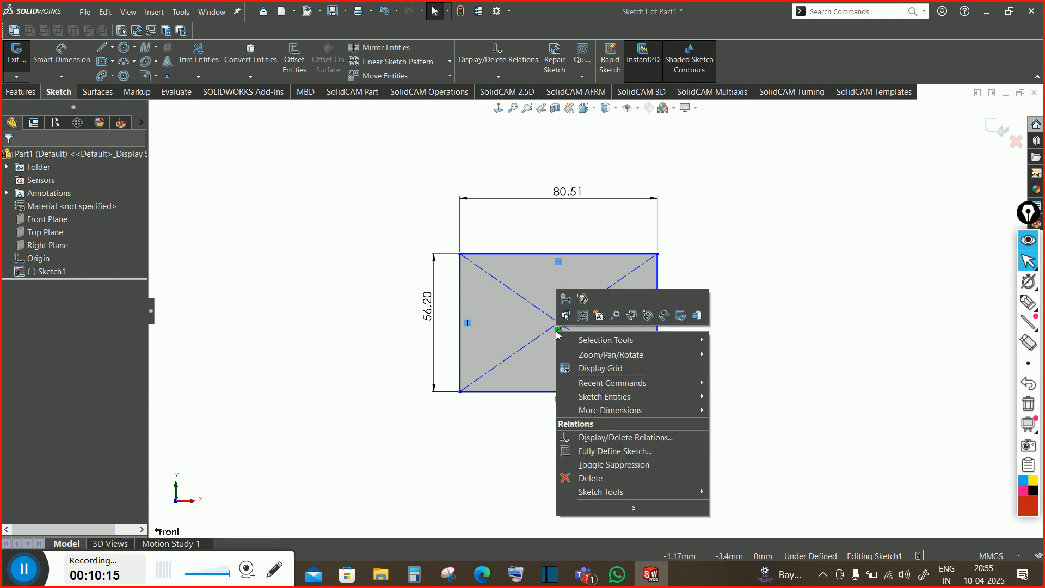
{"action": "left_click", "coordinate": [589, 478]}
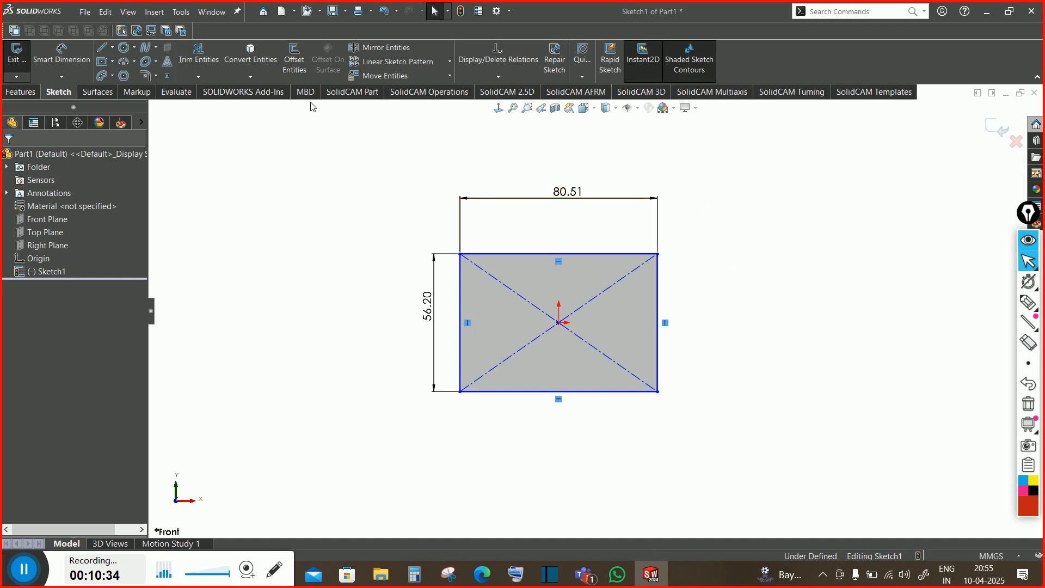
- Sketch a corner rectangle about 94 by 45 mm starting from the center rectangle's upper-right corner, and leave the Rectangle command
{"action": "left_click", "coordinate": [111, 61]}
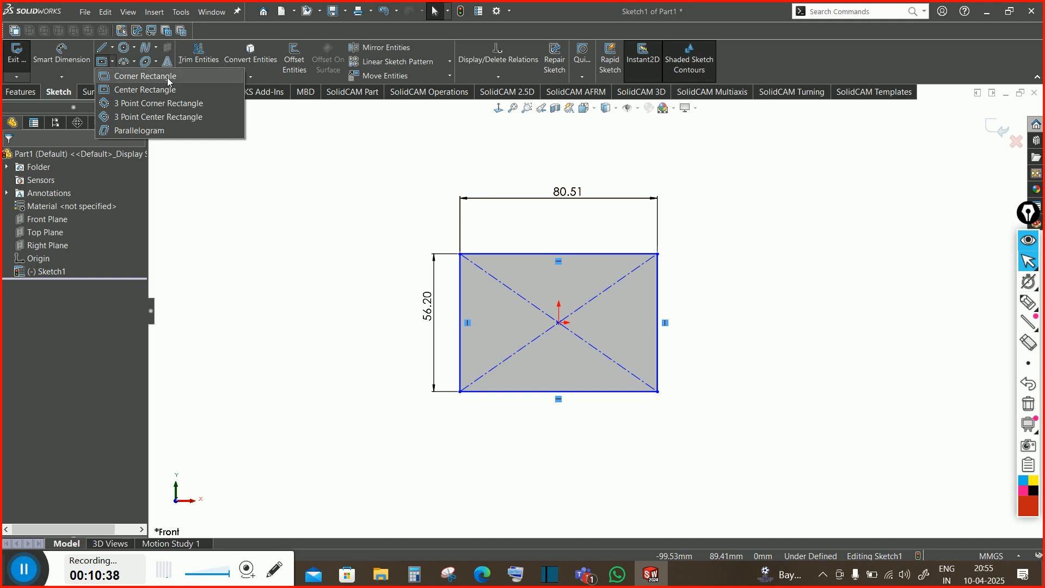
{"action": "left_click", "coordinate": [657, 254]}
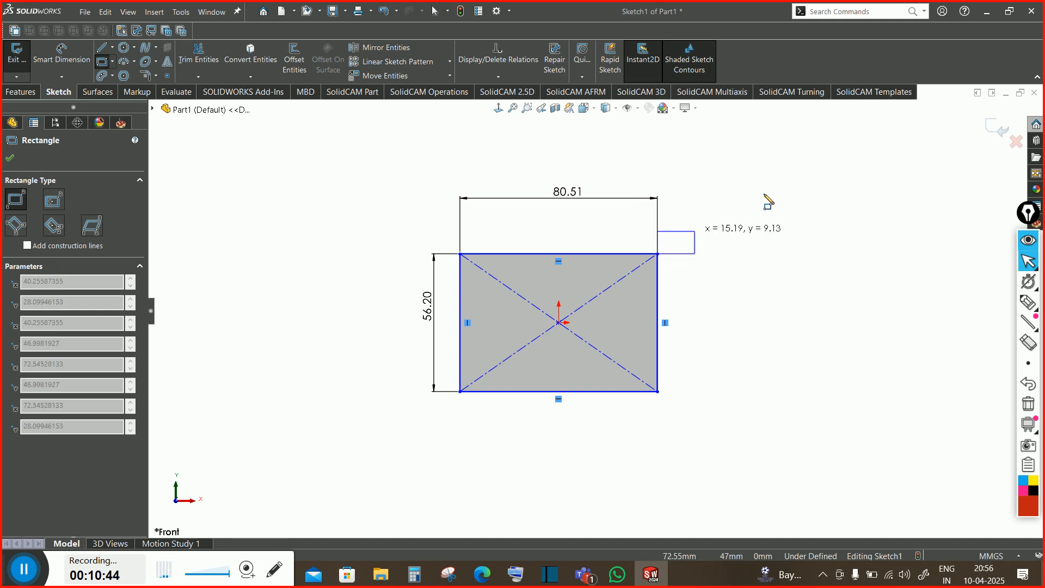
{"action": "left_click", "coordinate": [888, 143]}
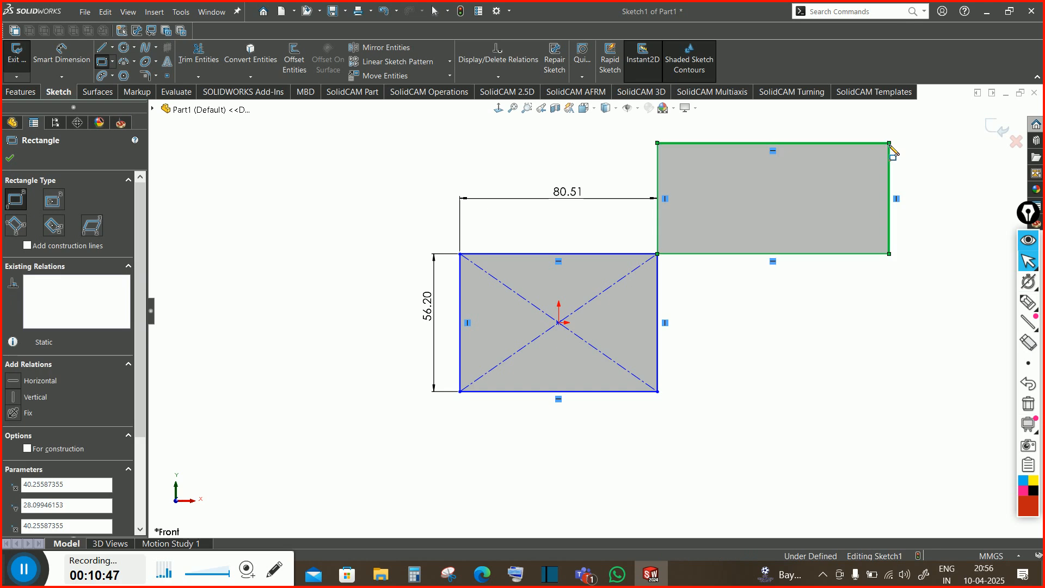
{"action": "right_click", "coordinate": [930, 185]}
{"action": "left_click", "coordinate": [928, 180]}
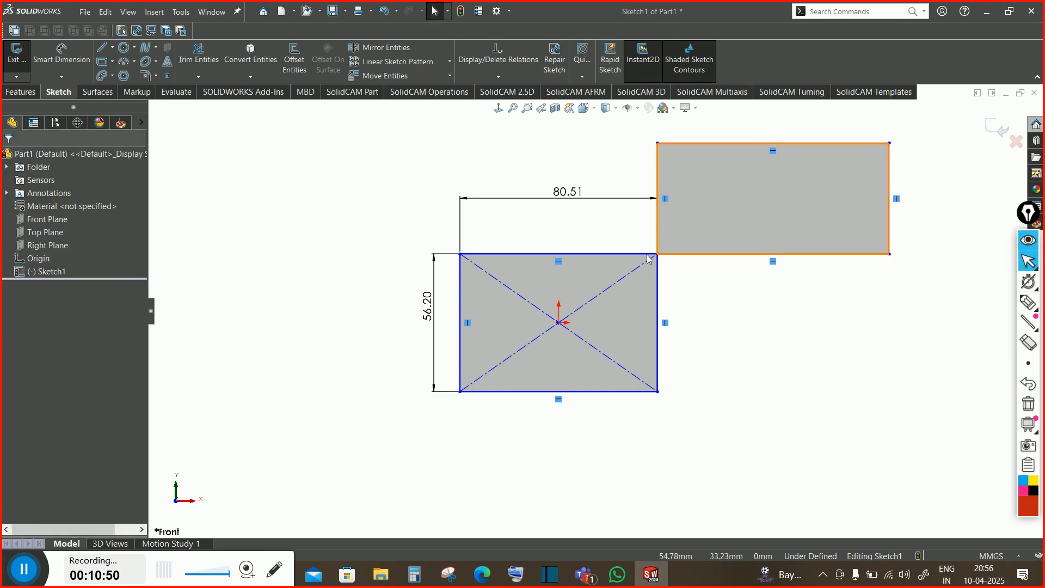
- Sketch a center rectangle about 73 by 56 mm centered on the dimensioned rectangle's upper-left corner
{"action": "left_click", "coordinate": [113, 62]}
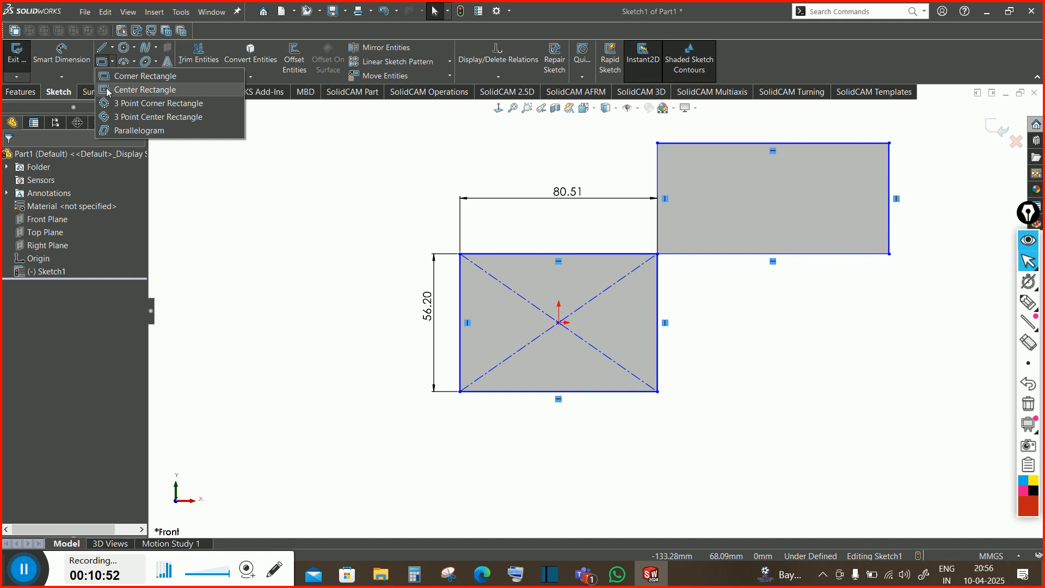
{"action": "left_click", "coordinate": [460, 254]}
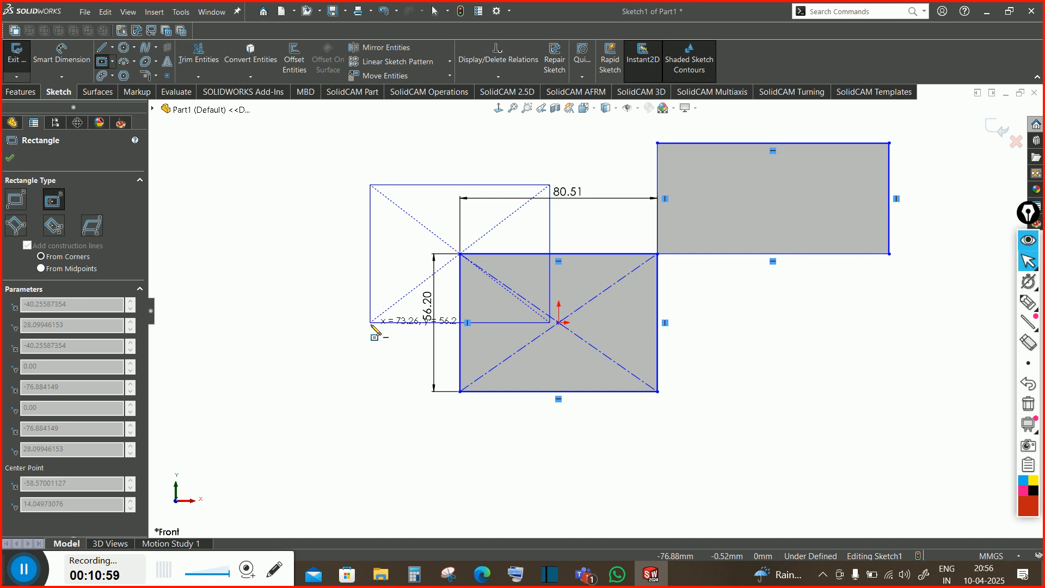
{"action": "left_click", "coordinate": [370, 322]}
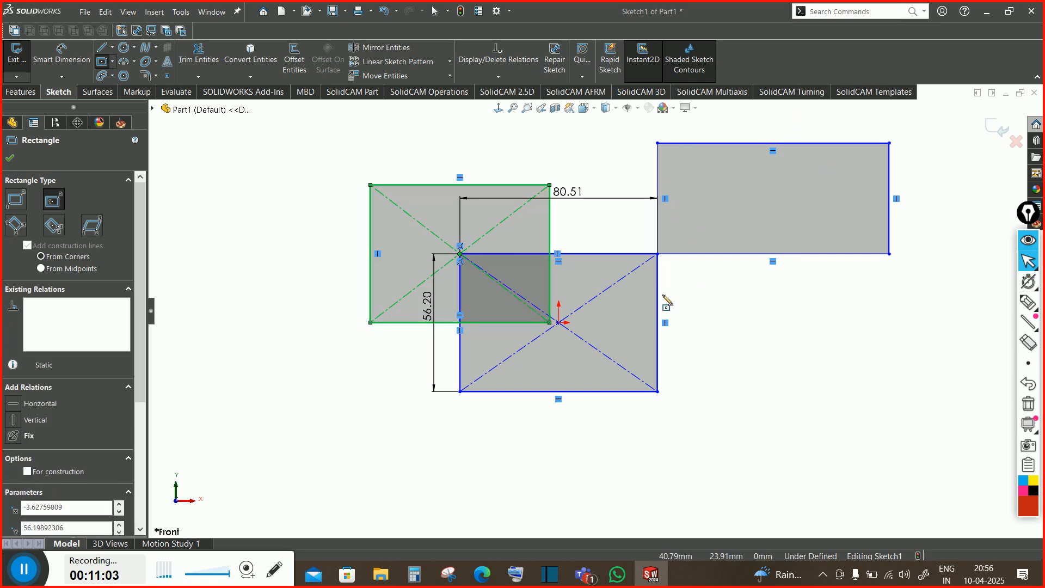
{"action": "left_click", "coordinate": [658, 392]}
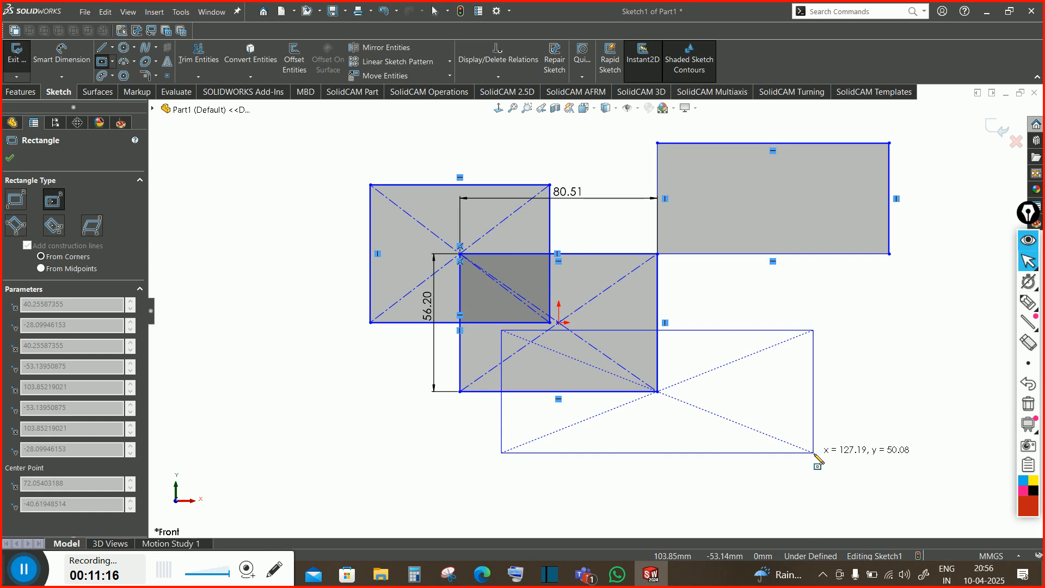
{"action": "right_click", "coordinate": [824, 381]}
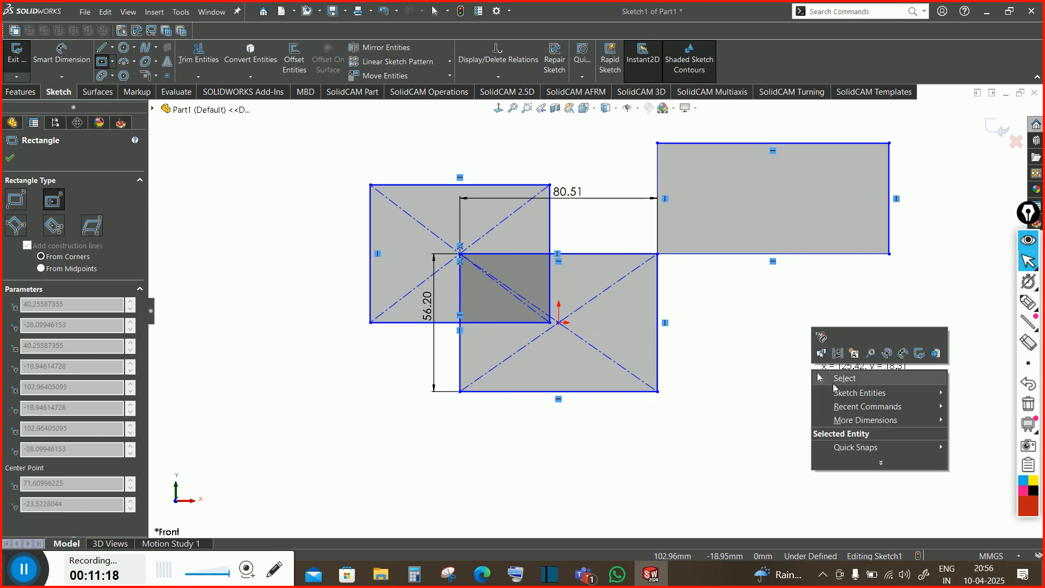
{"action": "left_click", "coordinate": [837, 378]}
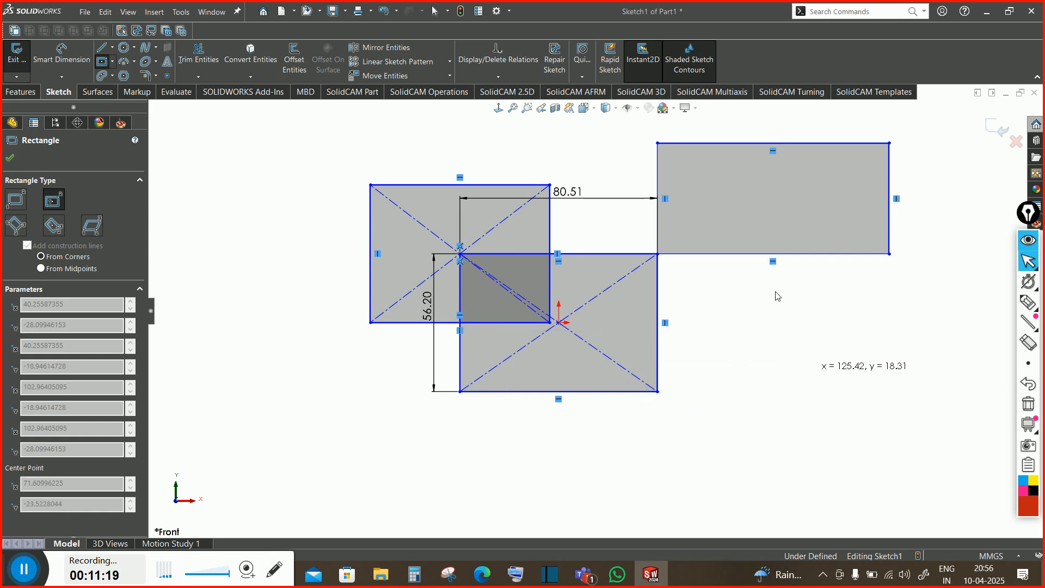
- Delete all the rectangles together with their dimensions and relations from the sketch
{"action": "left_click", "coordinate": [547, 219]}
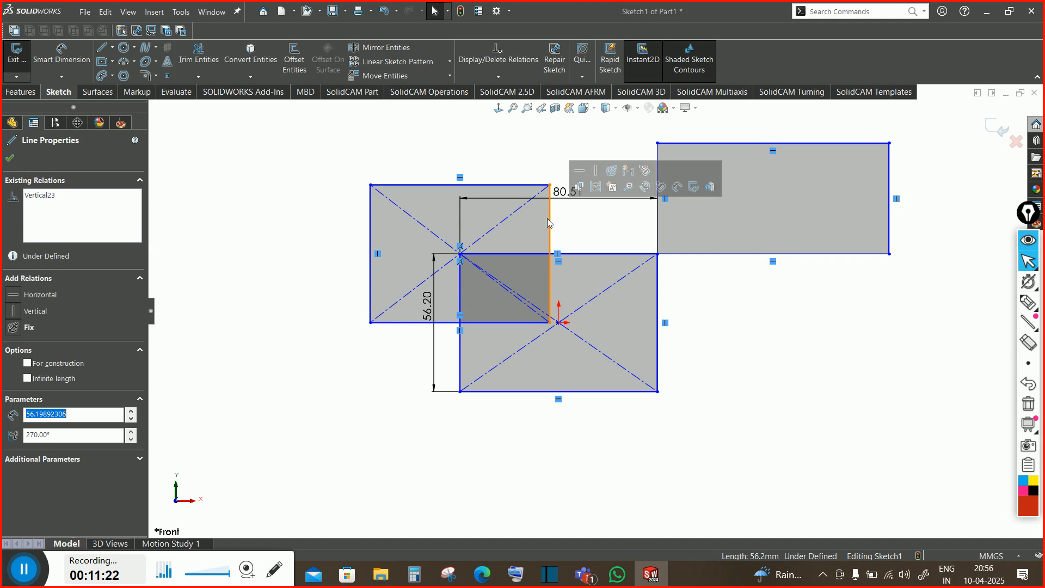
{"action": "key", "text": "Delete"}
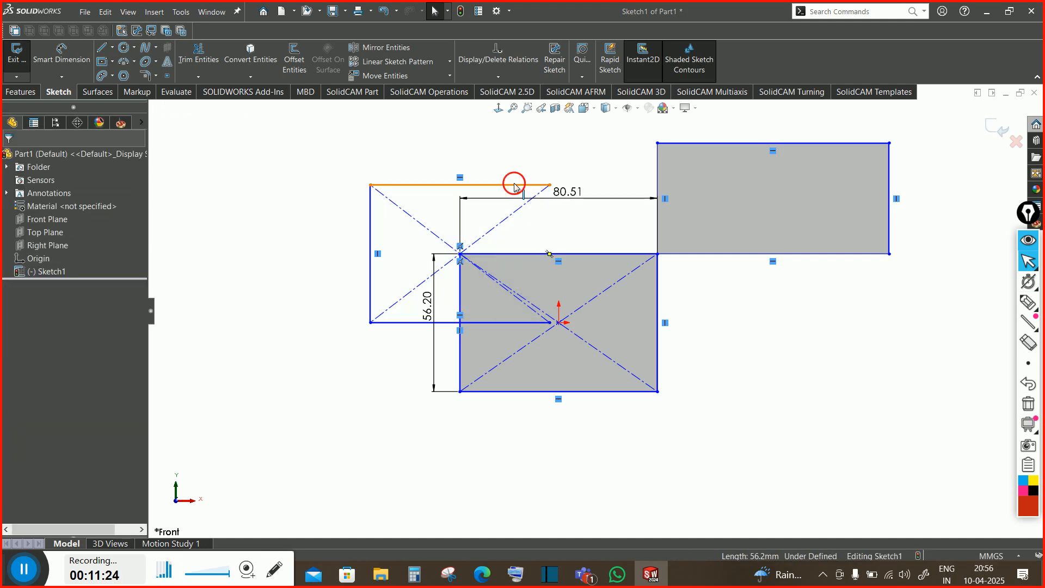
{"action": "left_click", "coordinate": [515, 185]}
{"action": "key", "text": "Delete"}
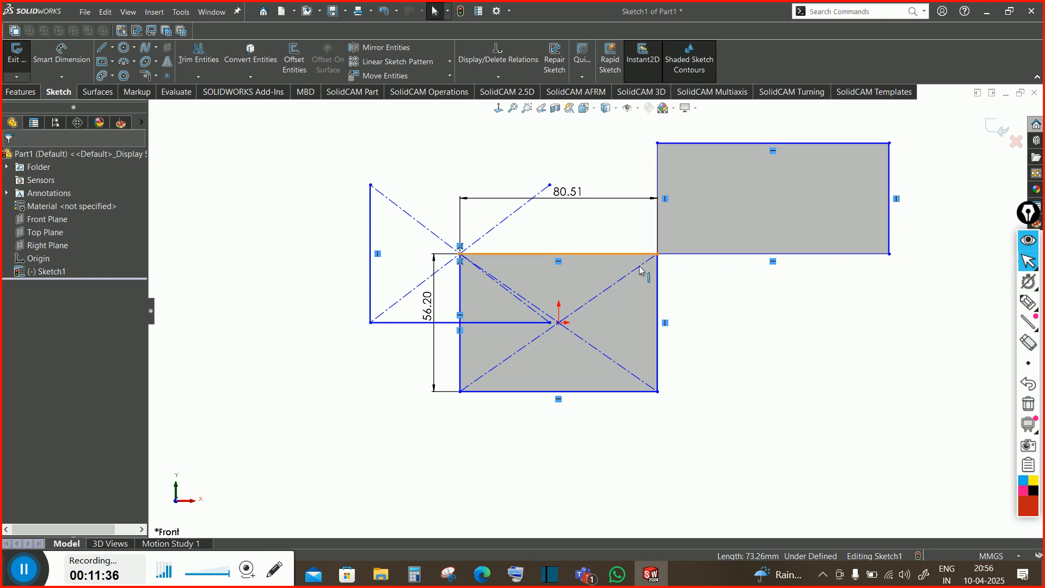
{"action": "mouse_move", "coordinate": [937, 115]}
{"action": "left_mouse_down"}
{"action": "mouse_move", "coordinate": [871, 240]}
{"action": "mouse_move", "coordinate": [393, 472]}
{"action": "mouse_move", "coordinate": [347, 477]}
{"action": "left_mouse_up"}
{"action": "key", "text": "Delete"}
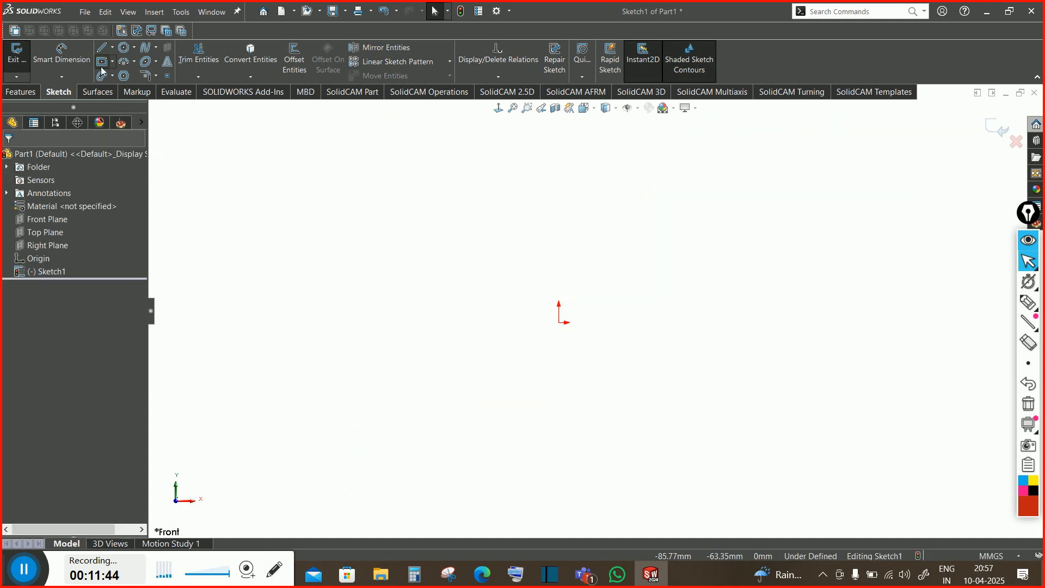
- Sketch a center rectangle about 135 by 94 mm with its center on the origin, and leave the Rectangle command
{"action": "key", "text": "r"}
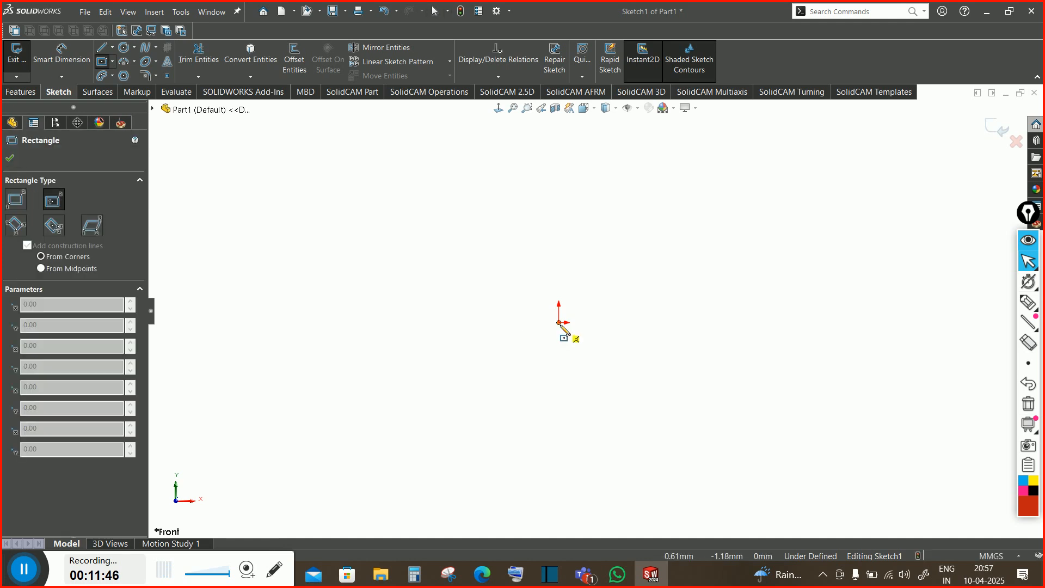
{"action": "left_click", "coordinate": [558, 322]}
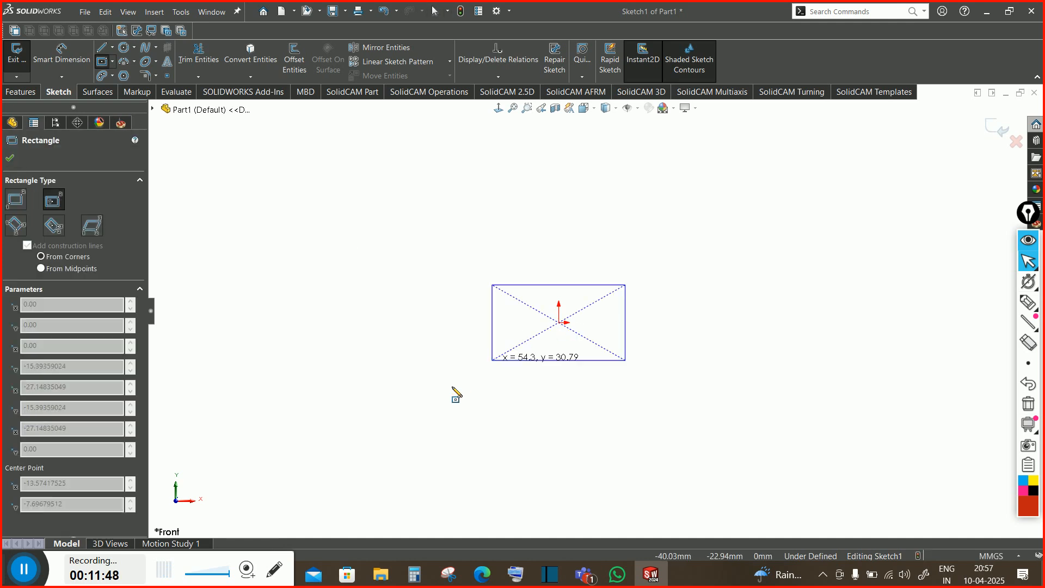
{"action": "left_click", "coordinate": [393, 437]}
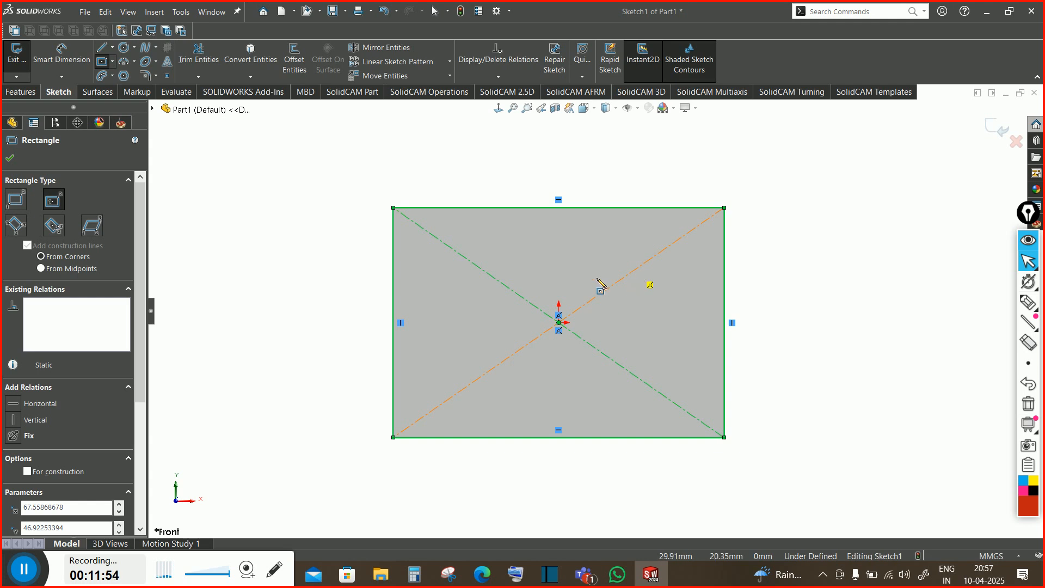
{"action": "right_click", "coordinate": [357, 169]}
{"action": "left_click", "coordinate": [383, 170]}
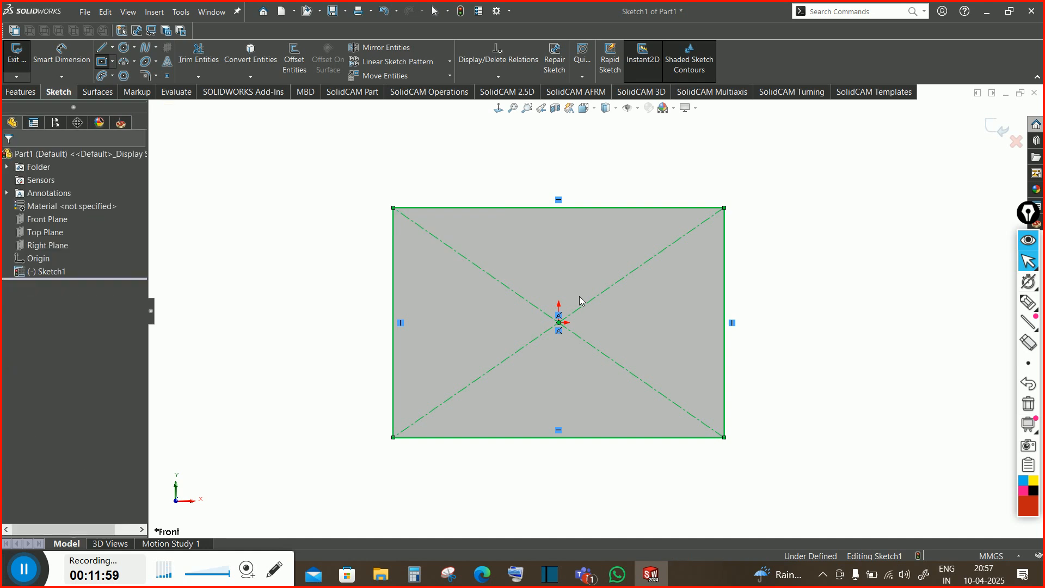
{"action": "right_click", "coordinate": [409, 219]}
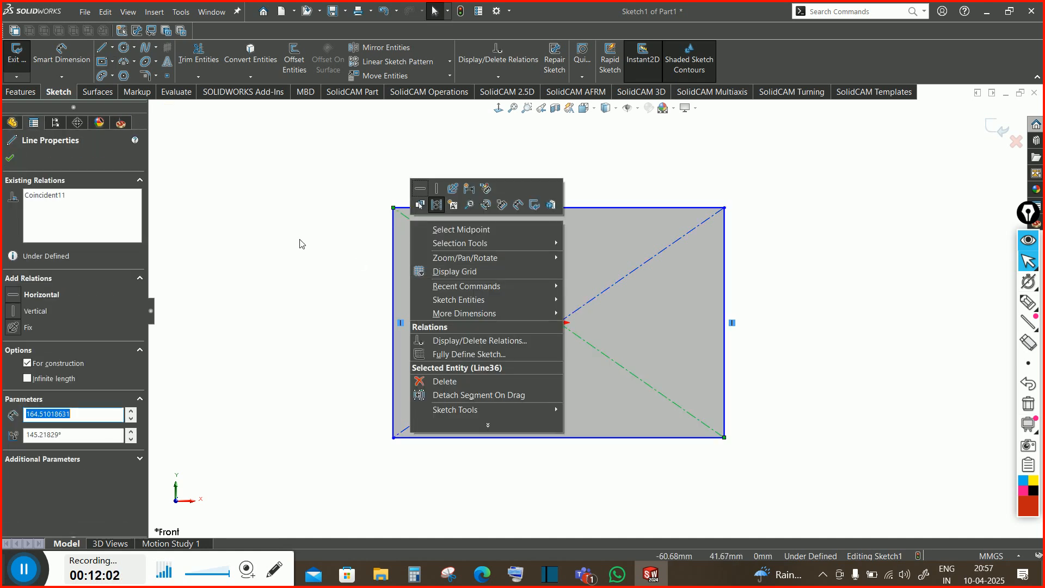
- Dimension the new center rectangle's height beside its left edge, keeping the size as drawn
{"action": "left_click", "coordinate": [67, 53]}
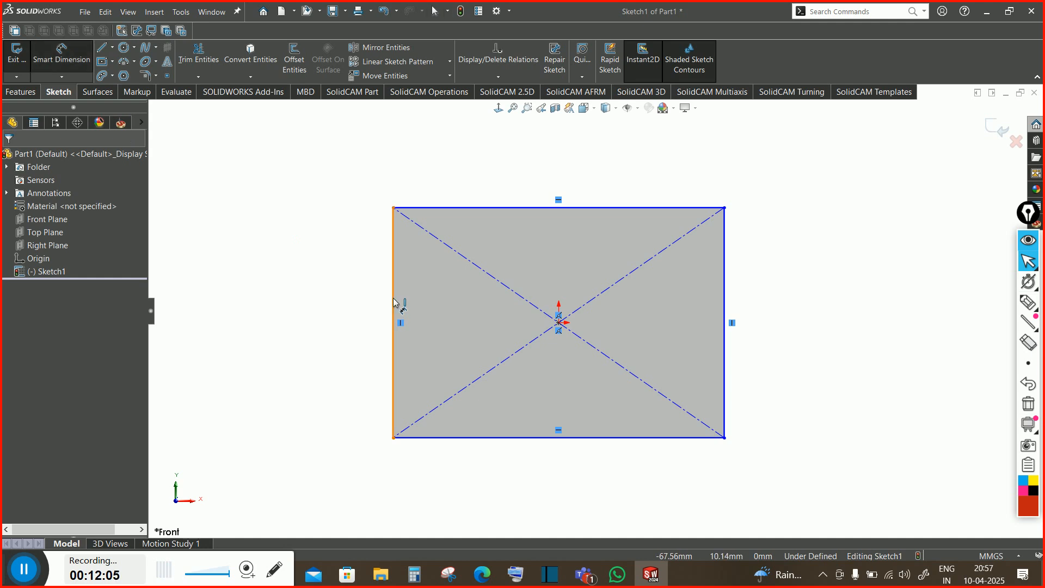
{"action": "left_click", "coordinate": [360, 320]}
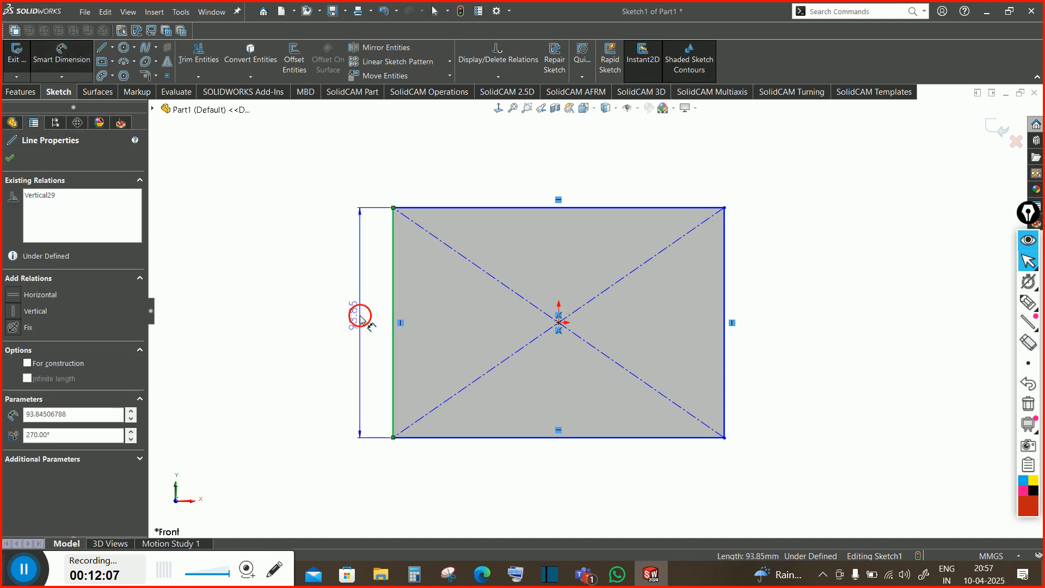
{"action": "left_click", "coordinate": [360, 322]}
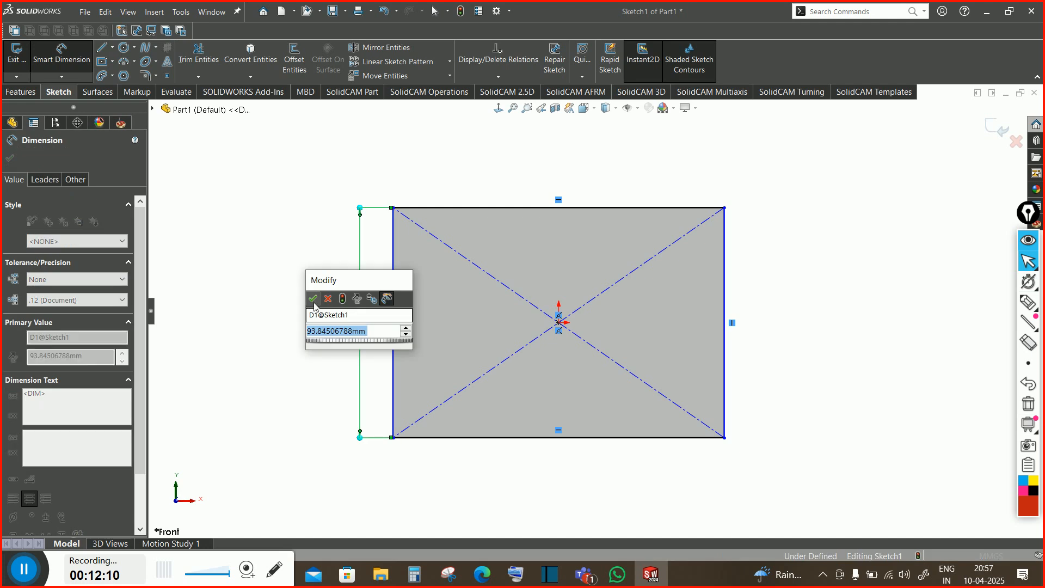
{"action": "key", "text": "Return"}
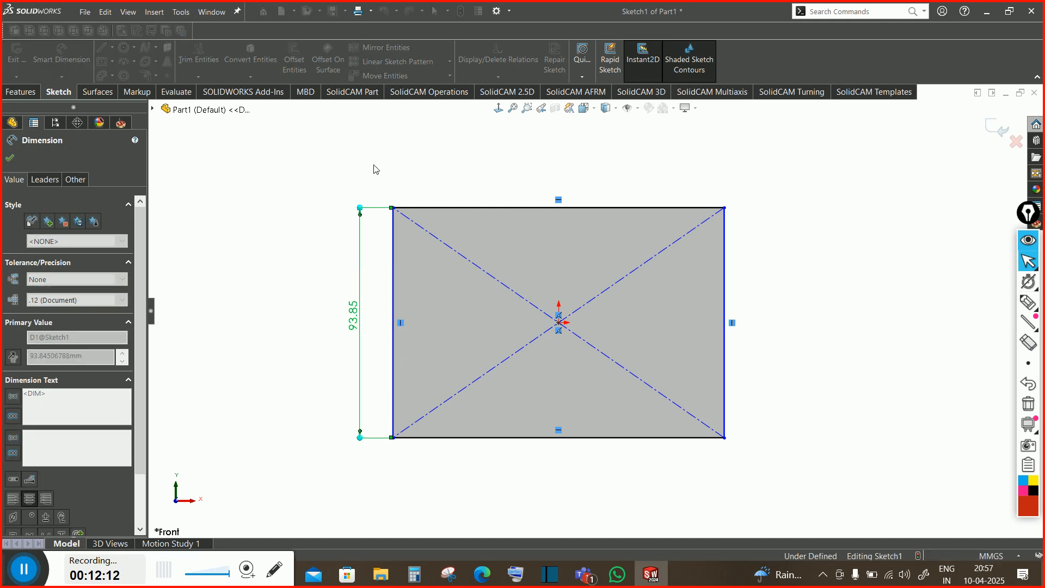
- Dimension the new center rectangle's width above its top edge, keeping the size as drawn
{"action": "left_click", "coordinate": [545, 176]}
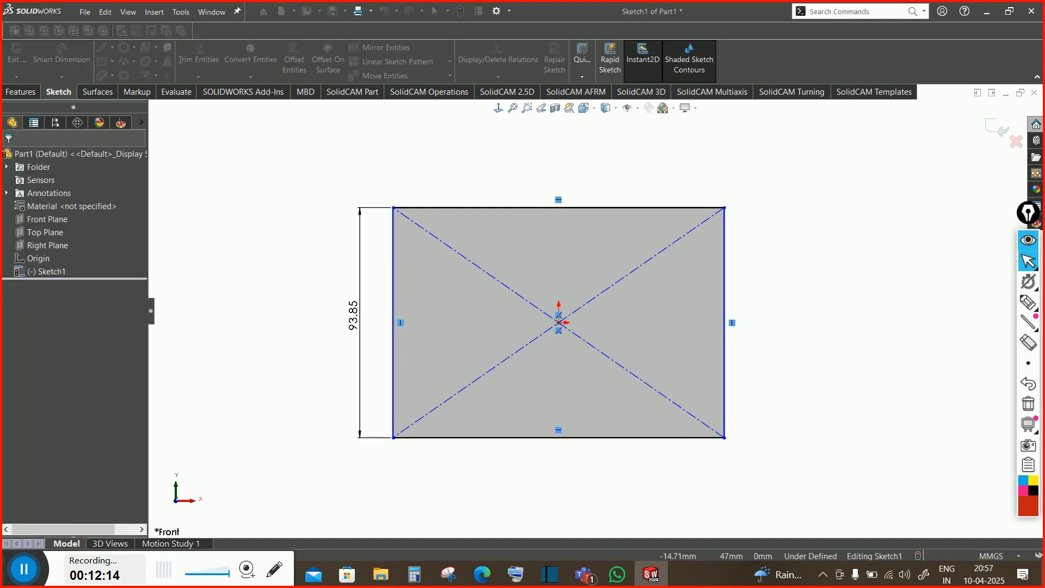
{"action": "left_click", "coordinate": [531, 175]}
{"action": "left_click", "coordinate": [528, 169]}
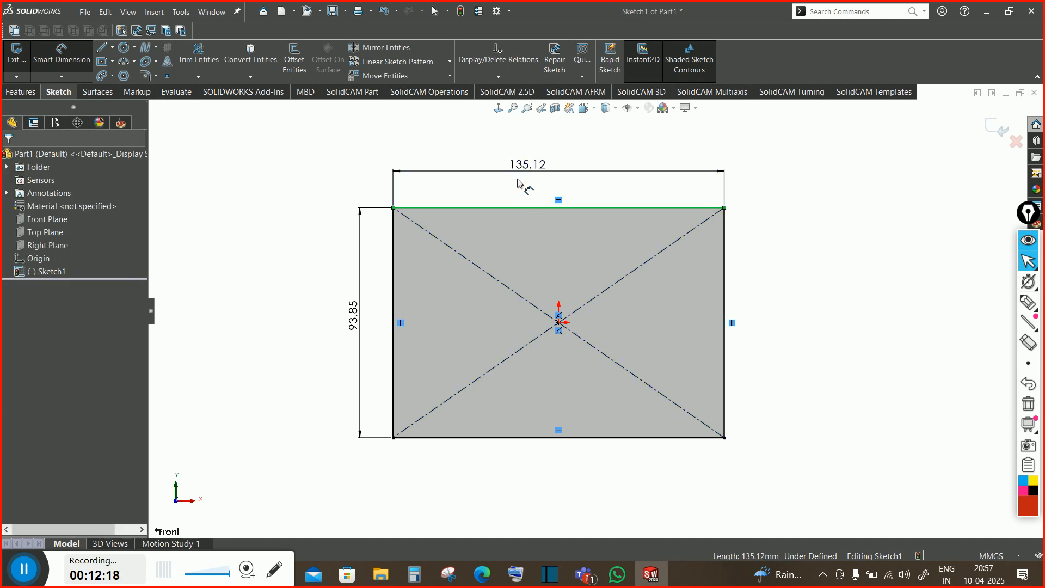
{"action": "left_click", "coordinate": [513, 188]}
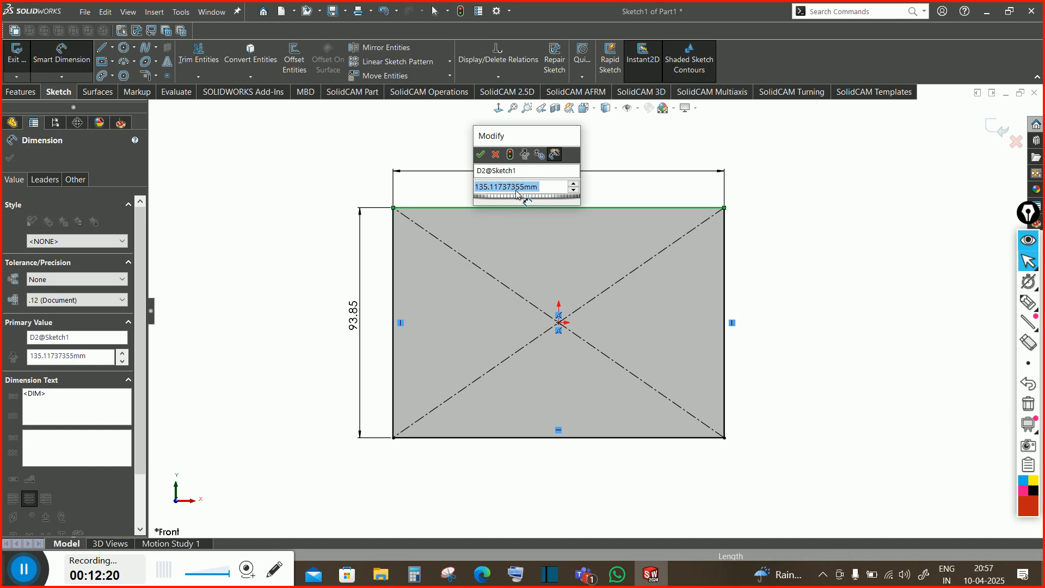
{"action": "key", "text": "Return"}
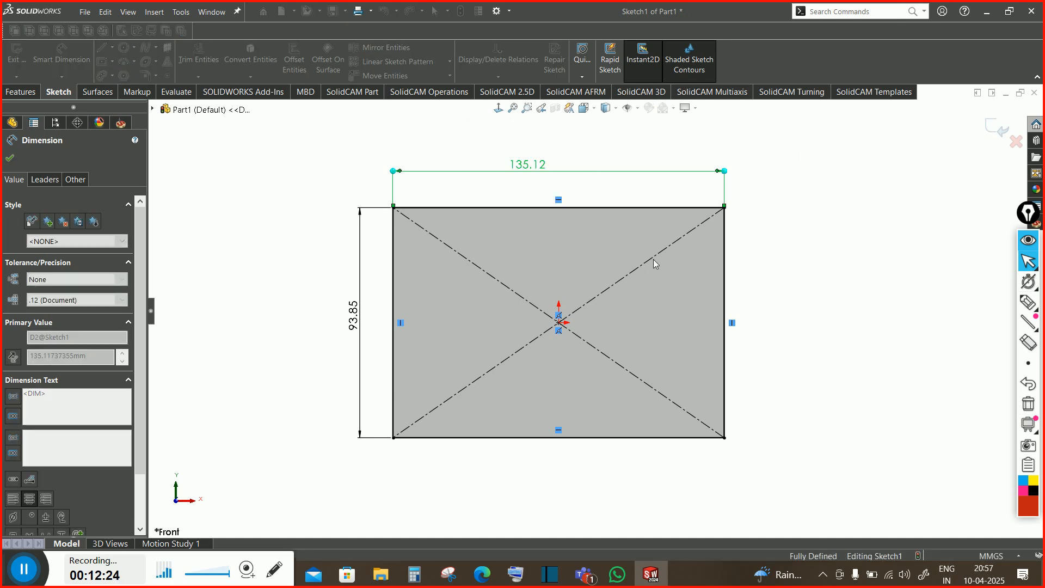
{"action": "key", "text": "Escape"}
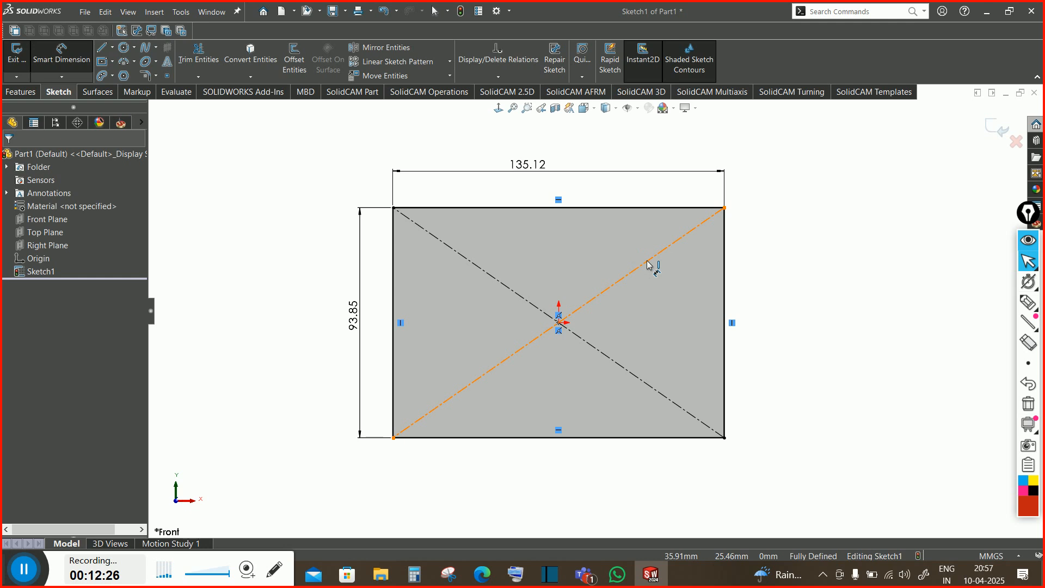
- Leave the Smart Dimension command and delete the diagonal construction line running from the lower-left to the upper-right corner
{"action": "right_click", "coordinate": [648, 265]}
{"action": "left_click", "coordinate": [658, 294]}
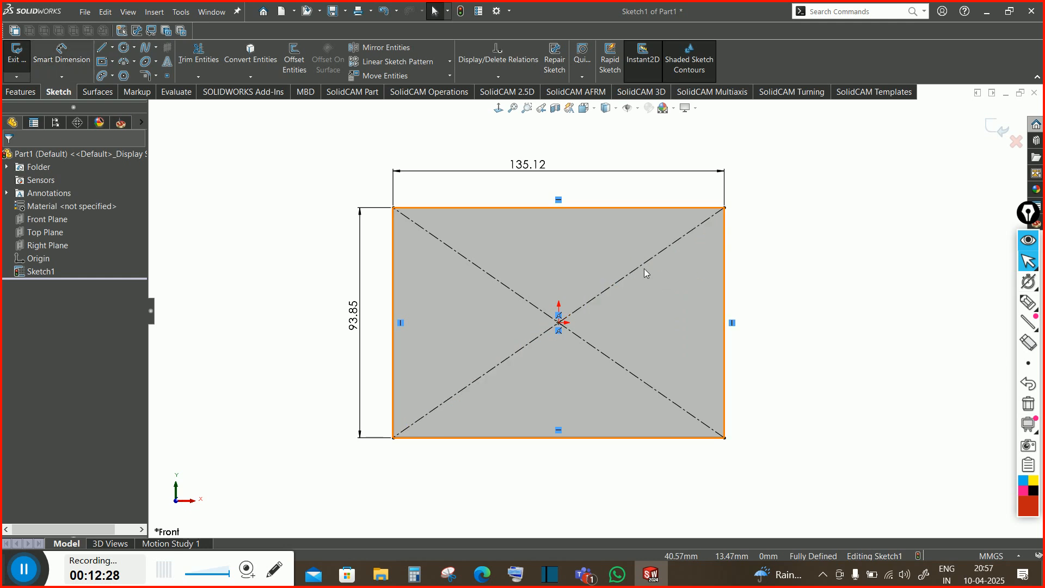
{"action": "left_click", "coordinate": [639, 266]}
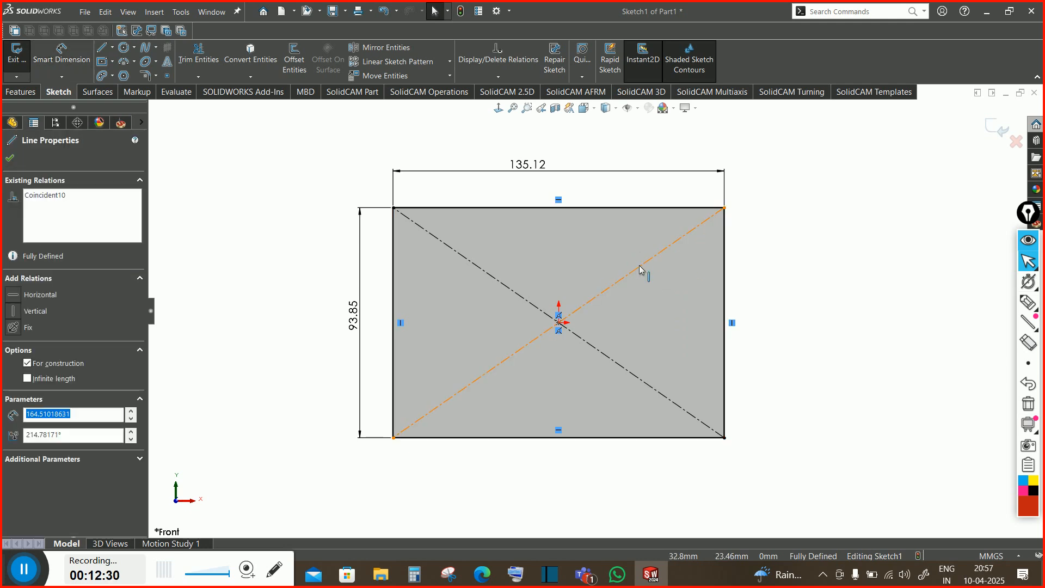
{"action": "right_click", "coordinate": [640, 266]}
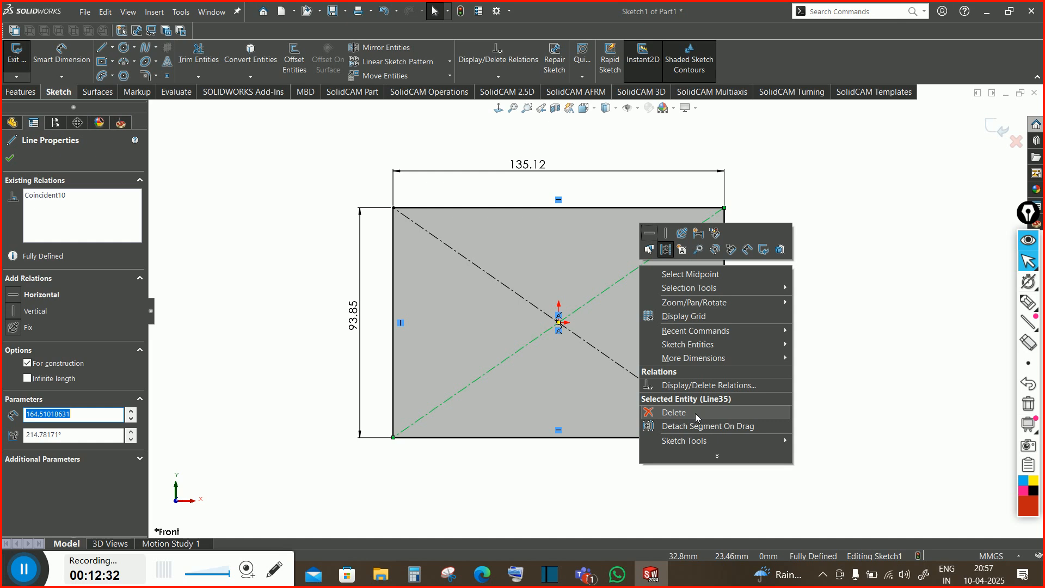
{"action": "left_click", "coordinate": [674, 413]}
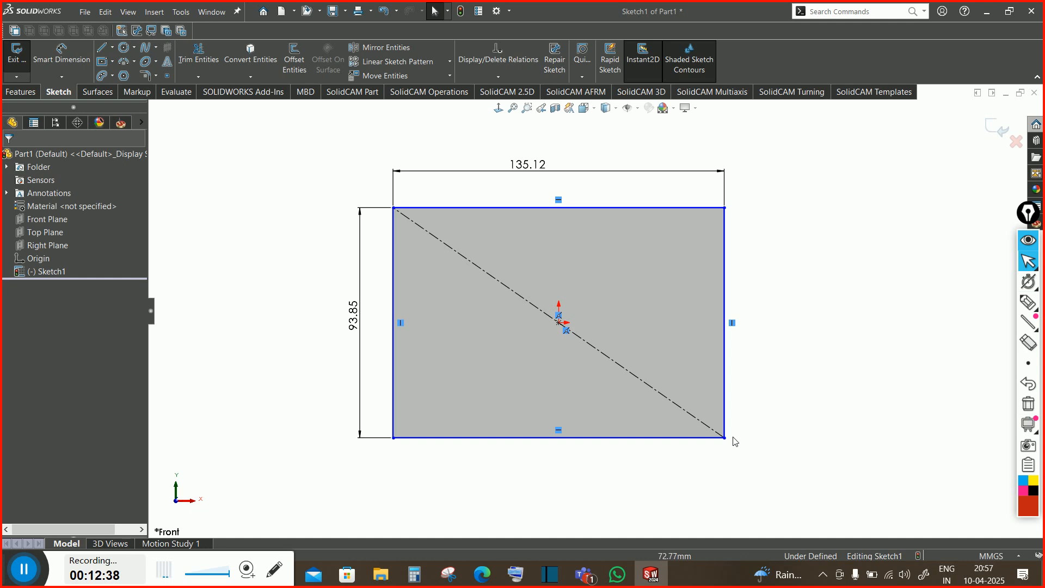
- Move the rectangle by its right edge and upper-right corner to test its freedom around the origin
{"action": "left_click_drag", "start_coordinate": [723, 282], "coordinate": [682, 247]}
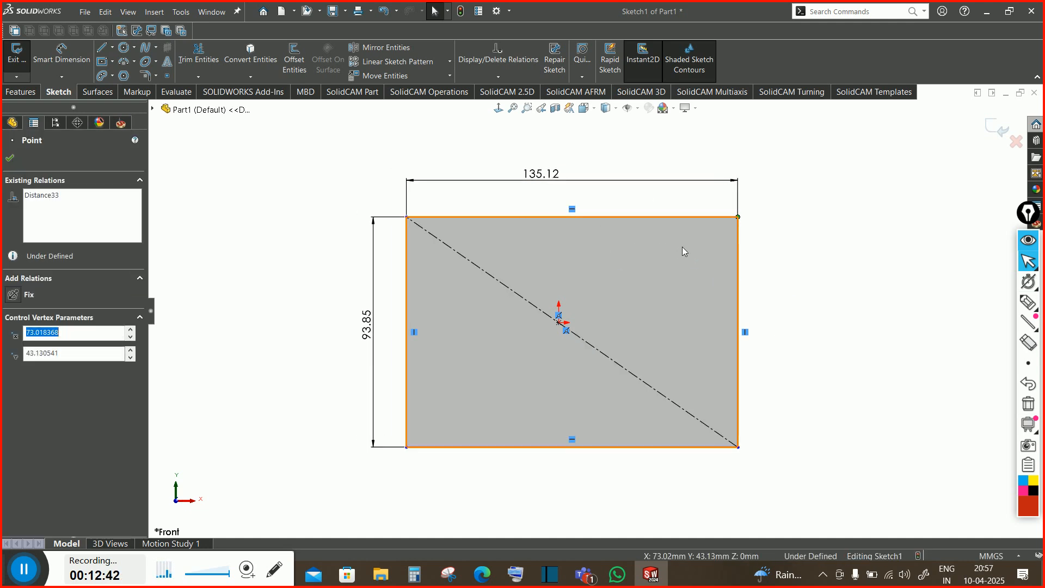
{"action": "left_click_drag", "start_coordinate": [738, 218], "coordinate": [590, 407]}
{"action": "key", "text": "Escape"}
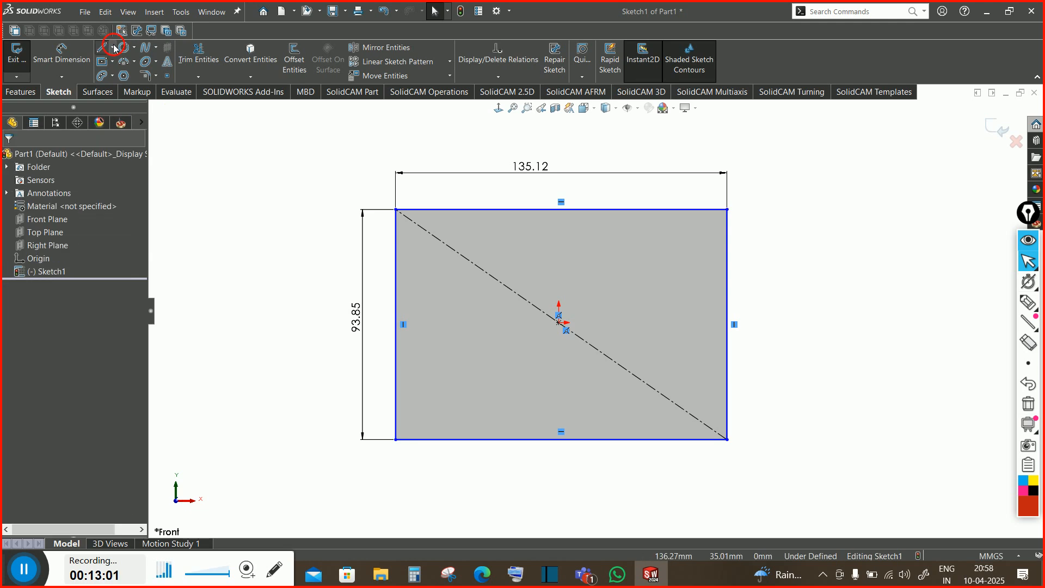
- Sketch a centerline from the rectangle's upper-right corner to its lower-left corner, and leave the line command
{"action": "left_click", "coordinate": [112, 47]}
{"action": "left_click", "coordinate": [110, 79]}
{"action": "left_click", "coordinate": [726, 210]}
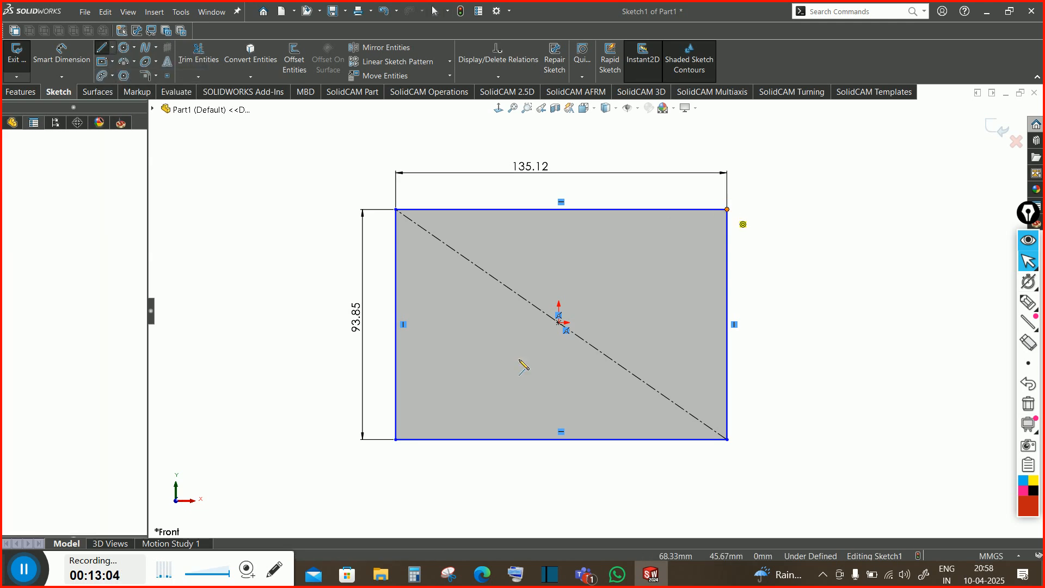
{"action": "left_click", "coordinate": [395, 439]}
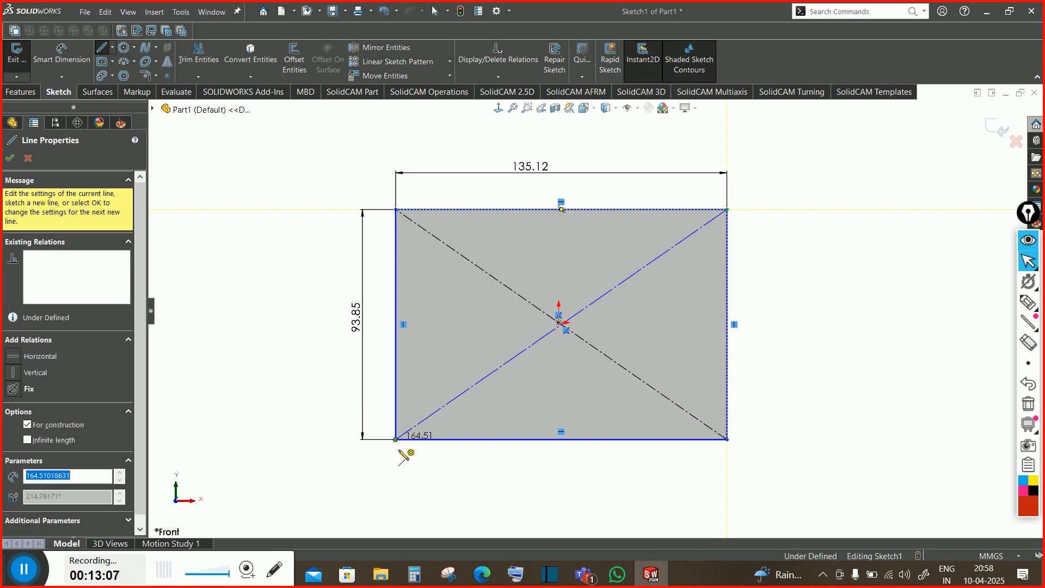
{"action": "right_click", "coordinate": [451, 495]}
{"action": "left_click", "coordinate": [479, 477]}
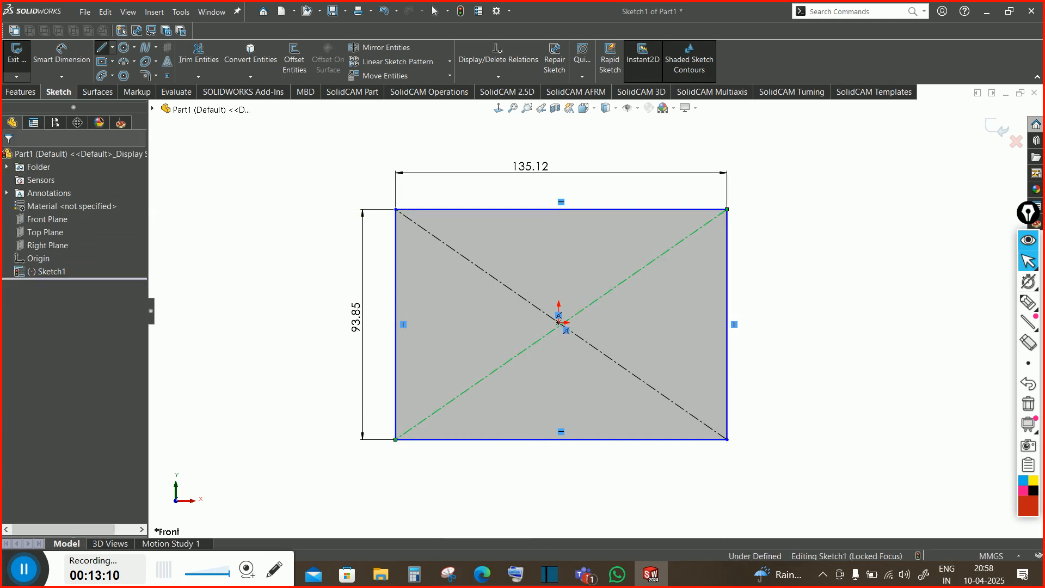
- Add a coincident relation between the new centerline's midpoint and the center point on the origin
{"action": "scroll", "coordinate": [558, 324], "scroll_direction": "down", "scroll_amount": 5}
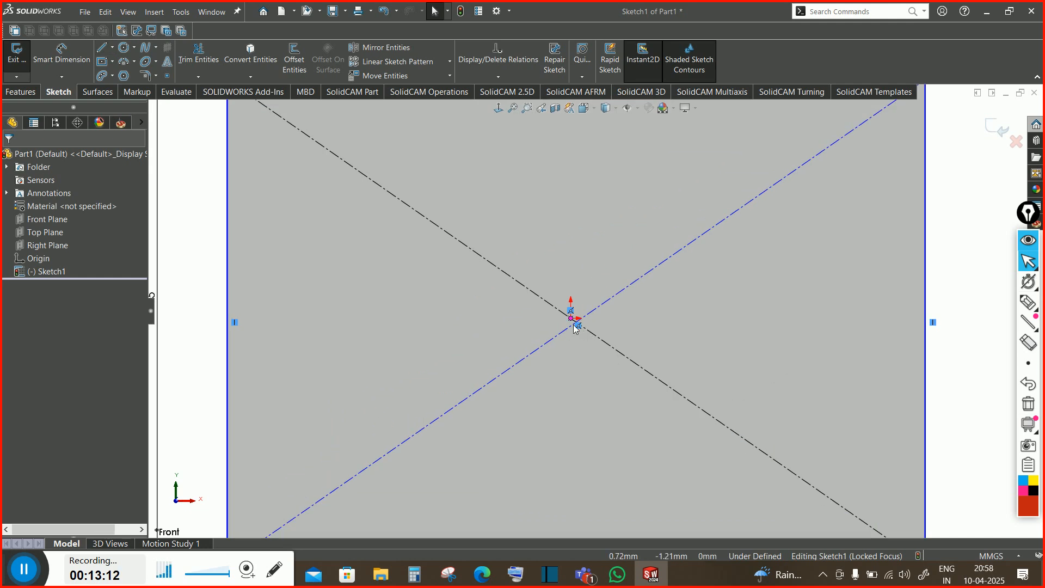
{"action": "scroll", "coordinate": [579, 328], "scroll_direction": "down", "scroll_amount": 3}
{"action": "scroll", "coordinate": [593, 333], "scroll_direction": "down", "scroll_amount": 2}
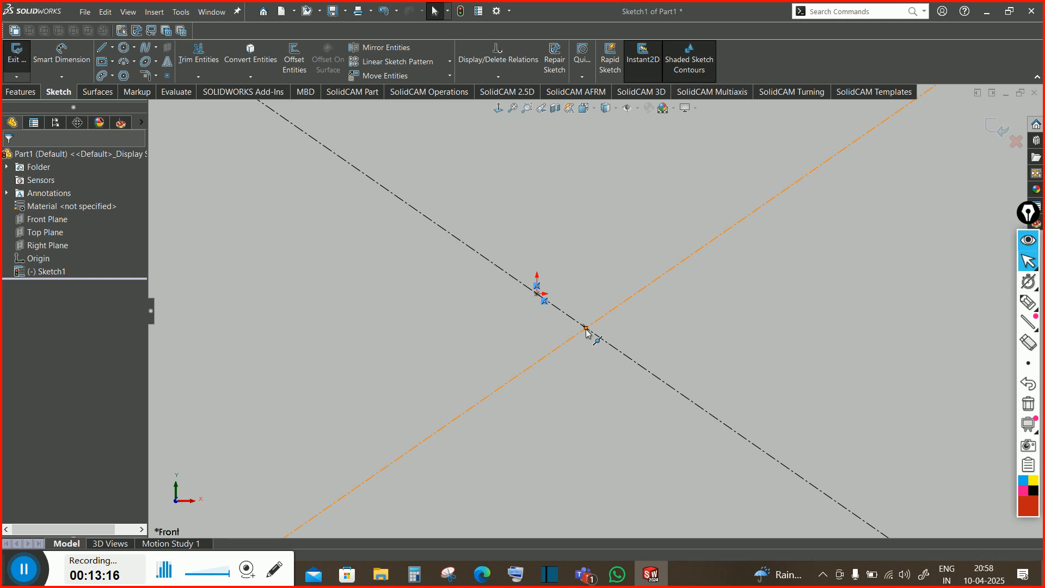
{"action": "left_click", "coordinate": [566, 328]}
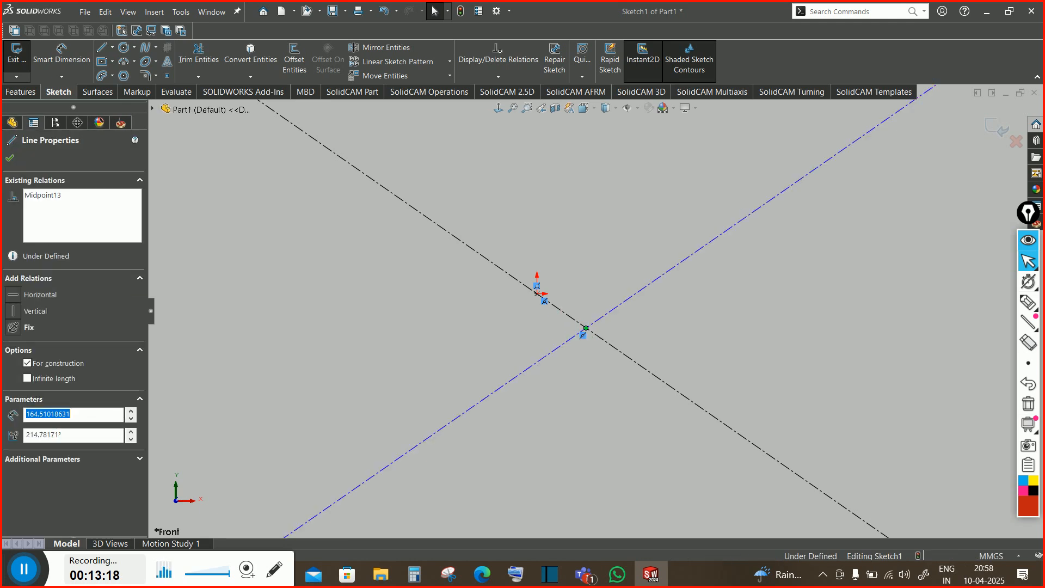
{"action": "left_click", "coordinate": [537, 295]}
{"action": "left_click", "coordinate": [538, 295], "text": "ctrl"}
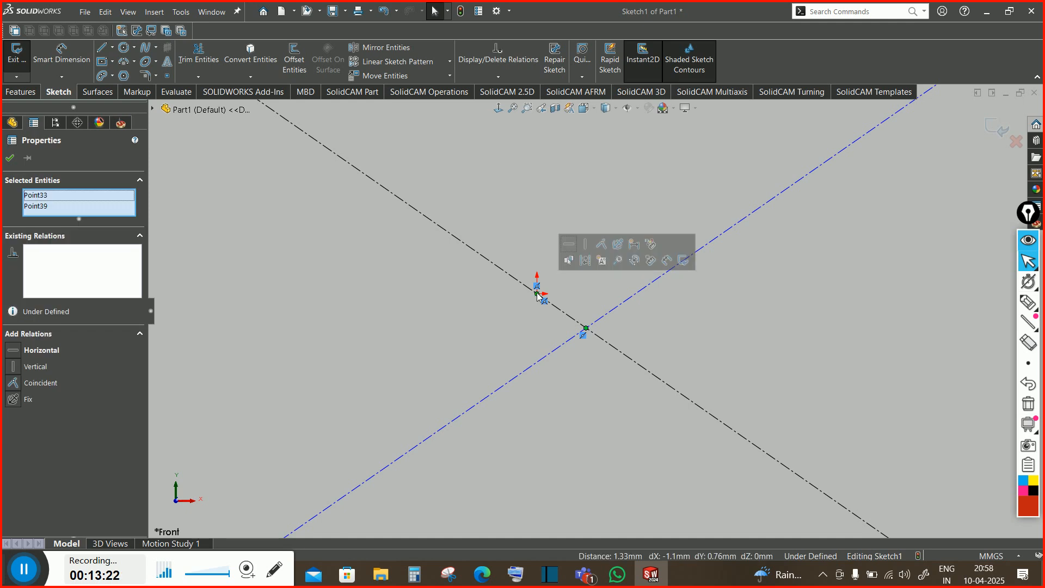
{"action": "left_click", "coordinate": [600, 245]}
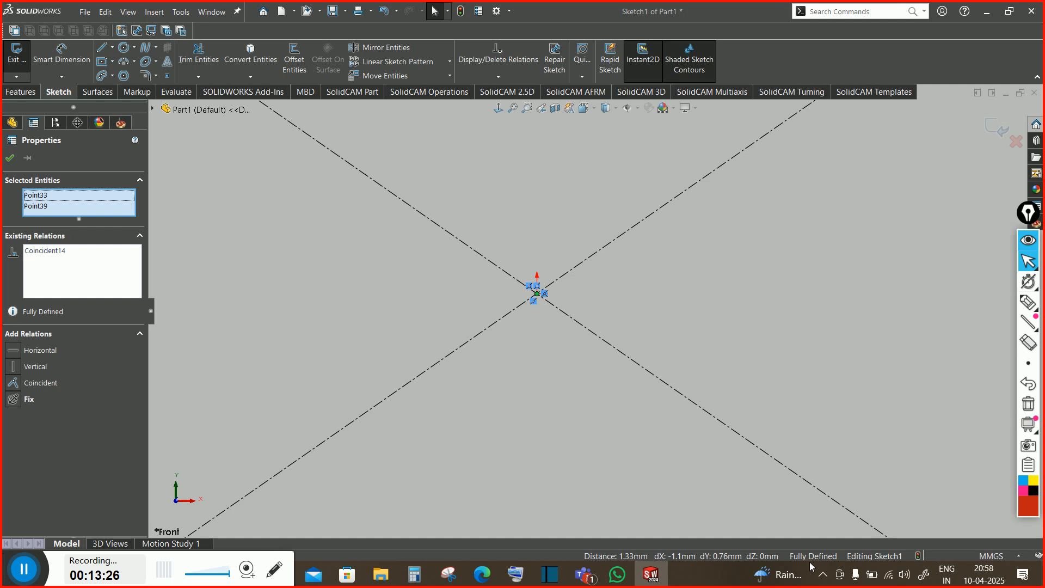
- Delete the whole center rectangle together with its diagonals, dimensions and relations
{"action": "scroll", "coordinate": [626, 333], "scroll_direction": "up", "scroll_amount": 2}
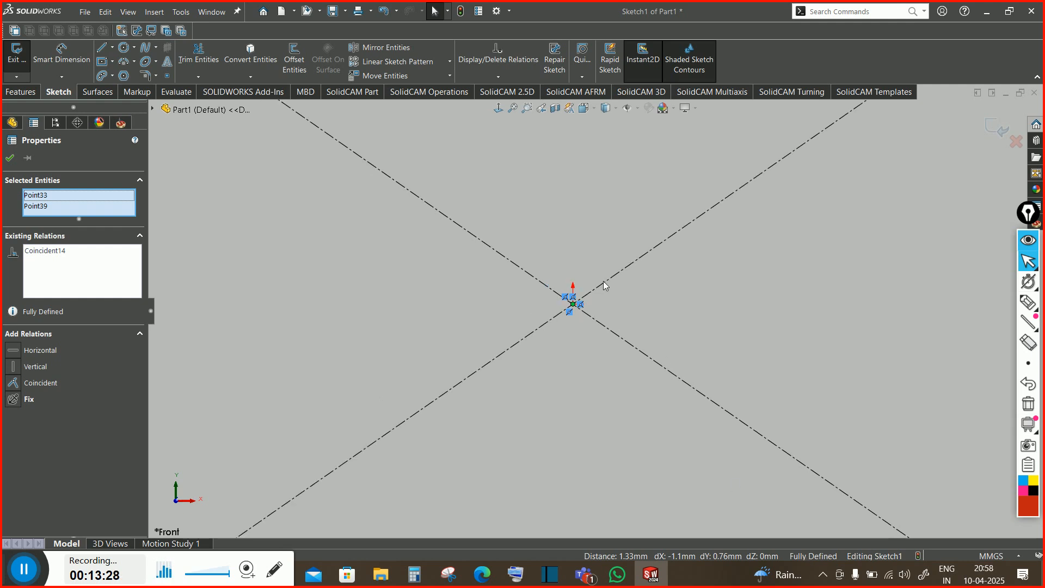
{"action": "key", "text": "f"}
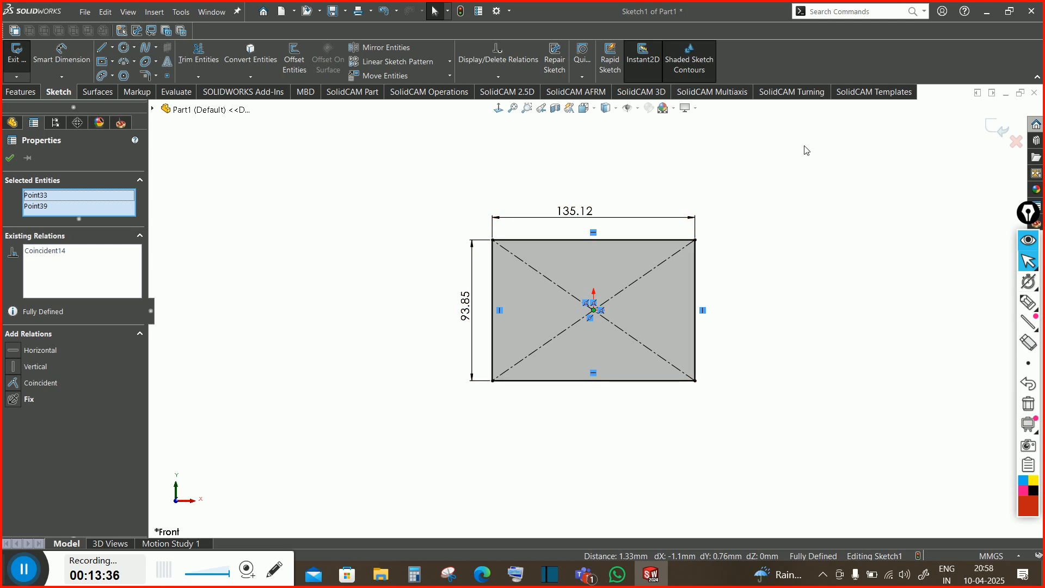
{"action": "left_click_drag", "start_coordinate": [804, 146], "coordinate": [346, 469]}
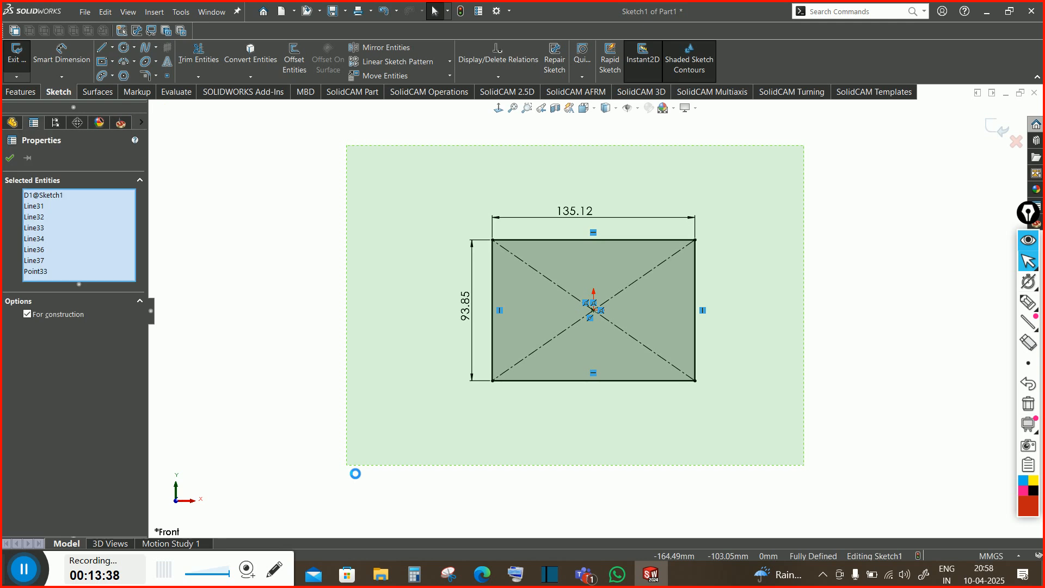
{"action": "key", "text": "Delete"}
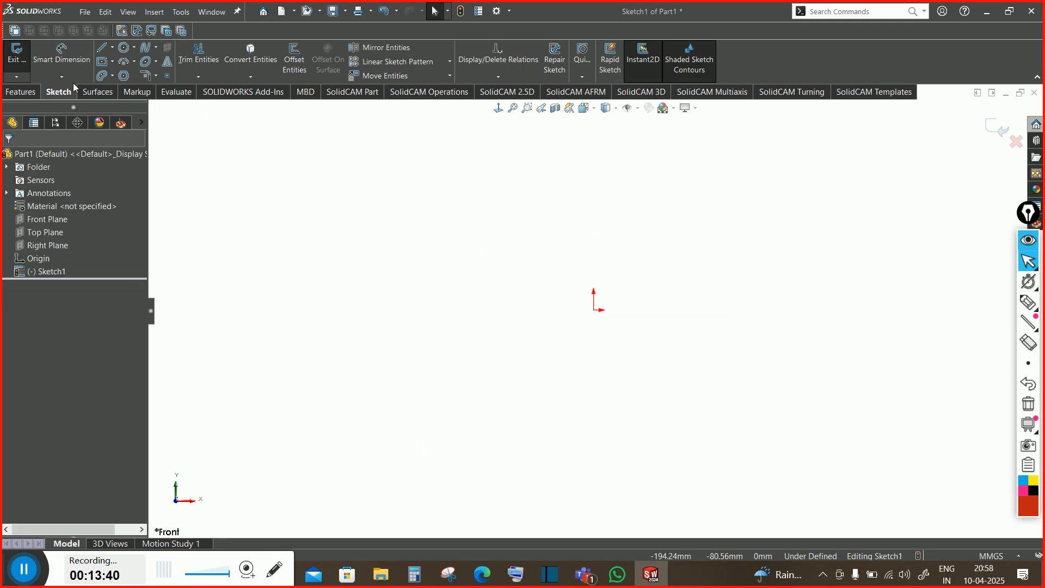
- Sketch a 3 Point Corner Rectangle from the origin with a first side about 99 mm at 71° and a second about 143 mm, and leave the command
{"action": "left_click", "coordinate": [113, 62]}
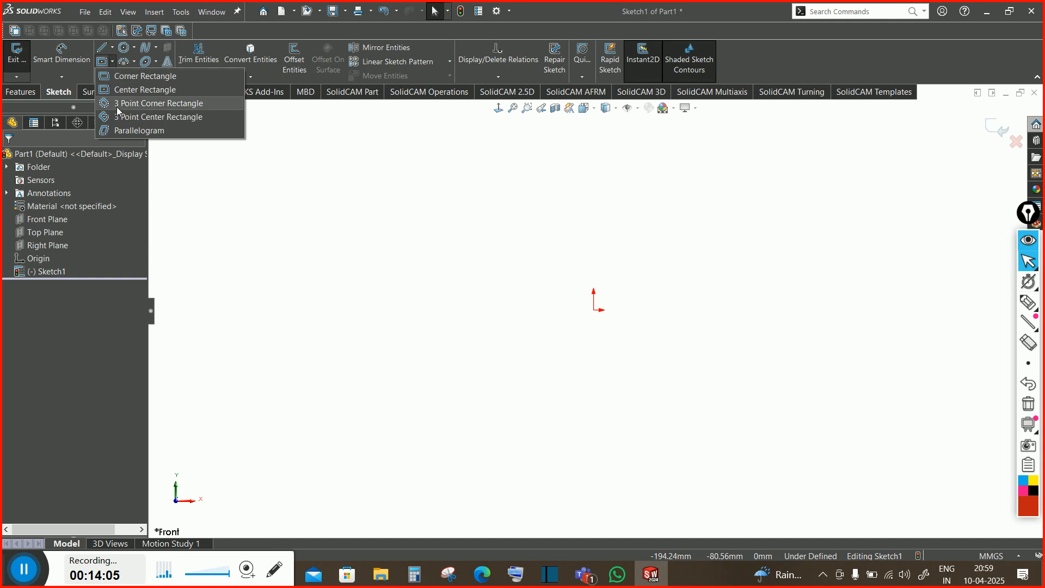
{"action": "left_click", "coordinate": [117, 105]}
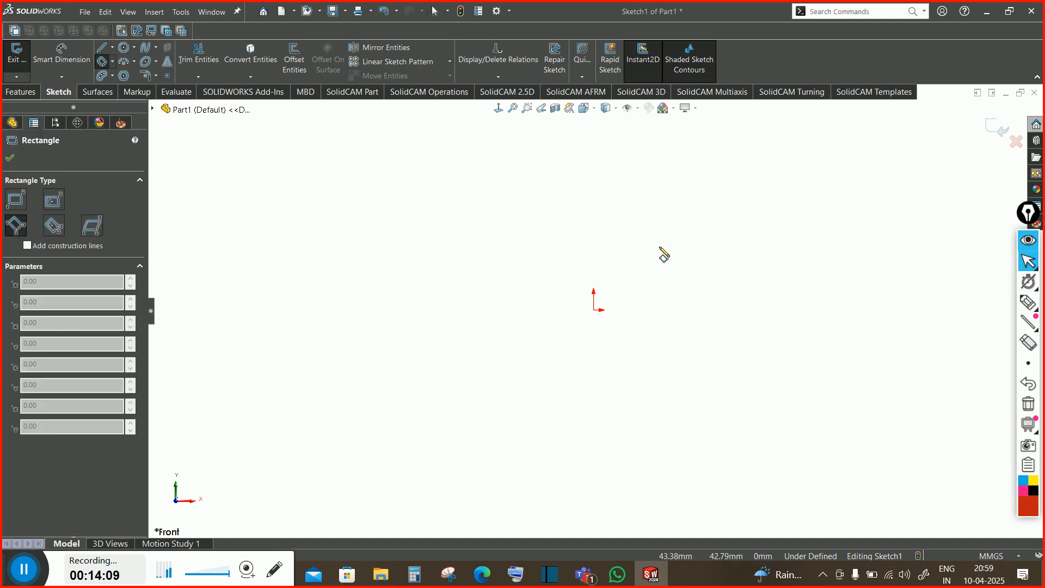
{"action": "left_click", "coordinate": [594, 311]}
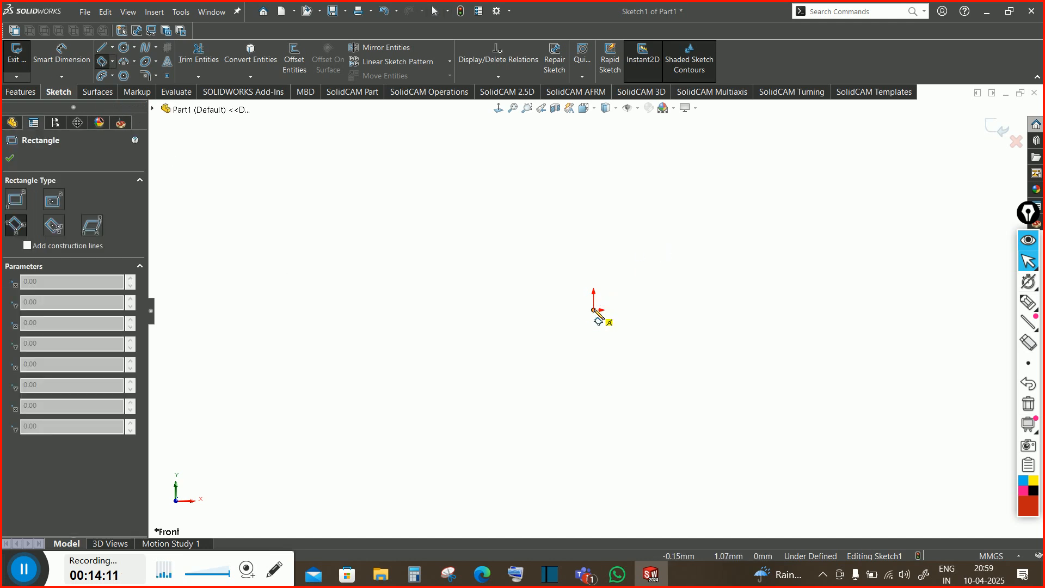
{"action": "left_click", "coordinate": [642, 171]}
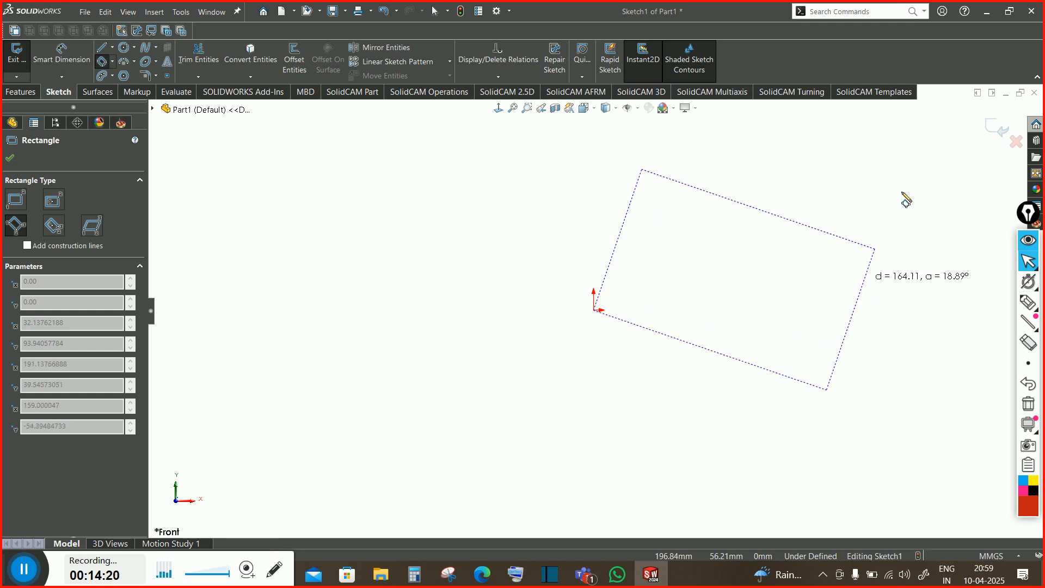
{"action": "left_click", "coordinate": [821, 325]}
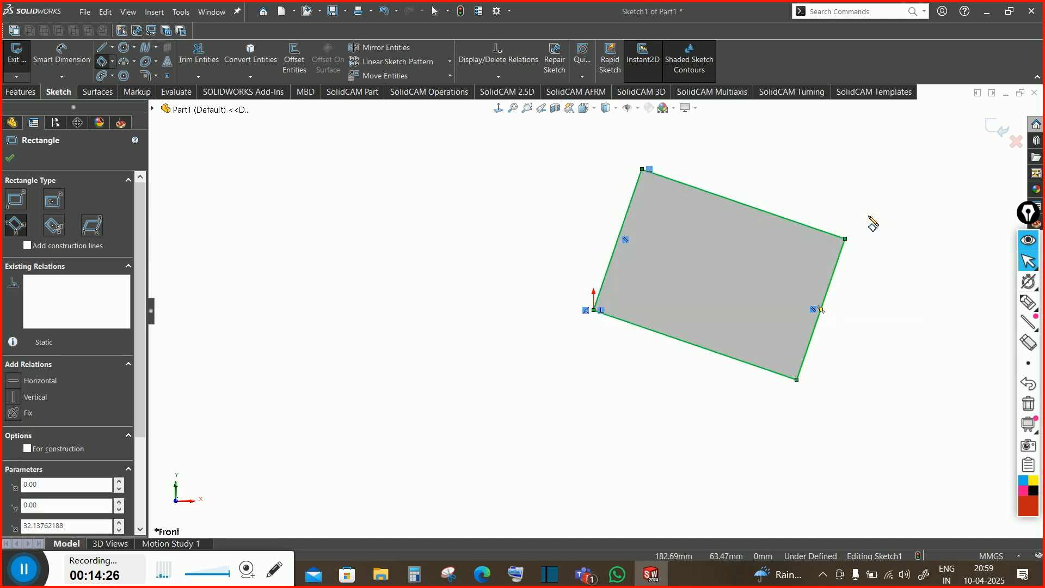
{"action": "scroll", "coordinate": [868, 223], "scroll_direction": "down", "scroll_amount": 1}
{"action": "scroll", "coordinate": [865, 225], "scroll_direction": "down", "scroll_amount": 1}
{"action": "right_click", "coordinate": [656, 176]}
{"action": "left_click", "coordinate": [678, 178]}
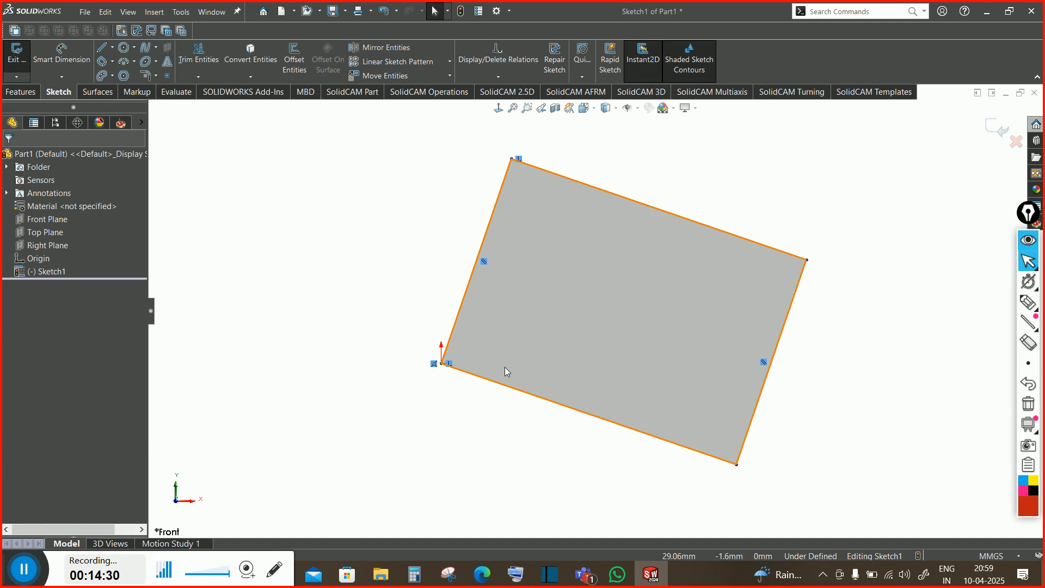
- Dimension the tilted rectangle's upper long edge, keeping the length as drawn
{"action": "left_click", "coordinate": [68, 52]}
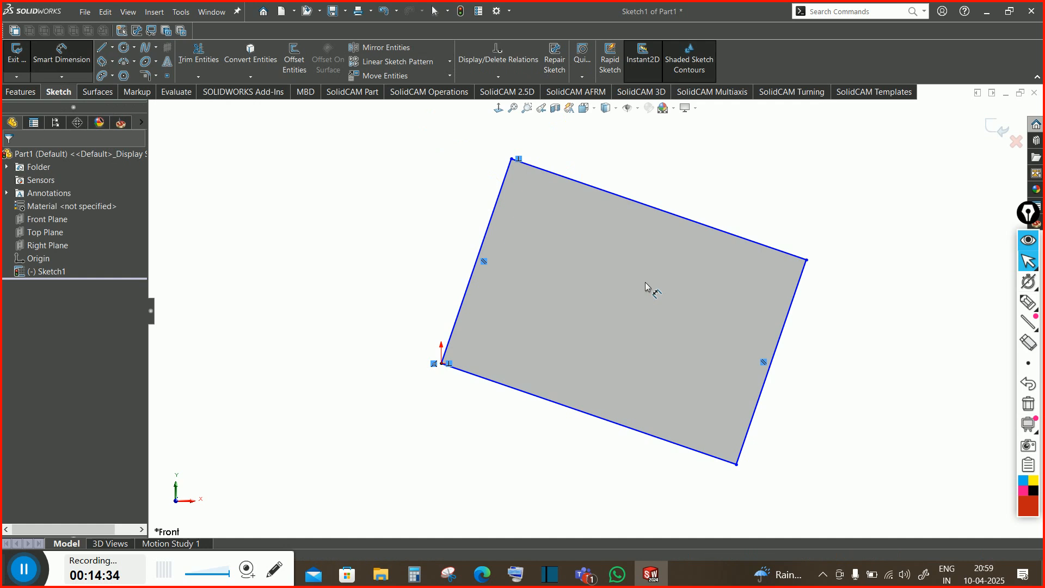
{"action": "left_click", "coordinate": [650, 209]}
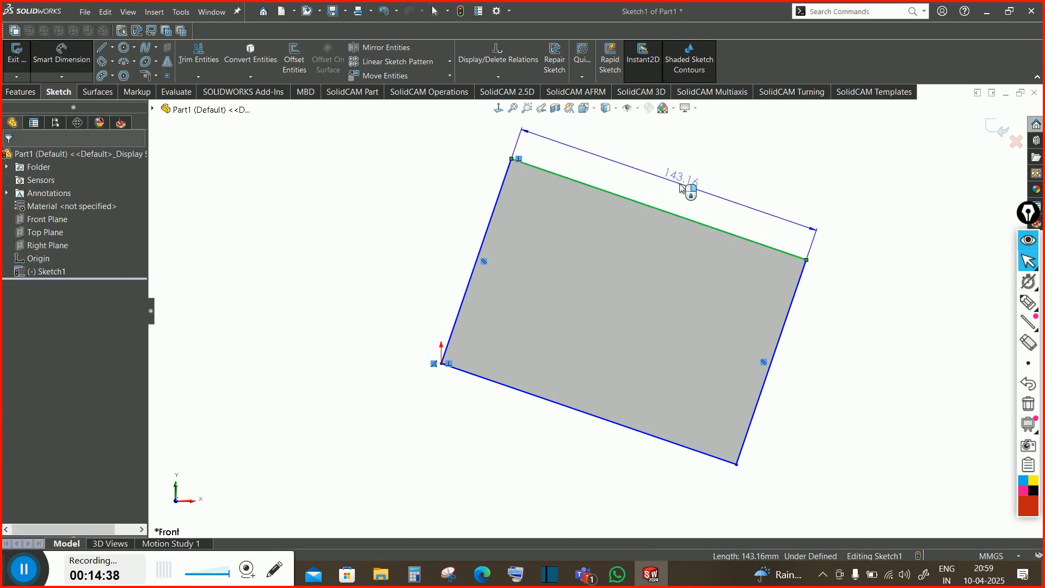
{"action": "left_click", "coordinate": [681, 188]}
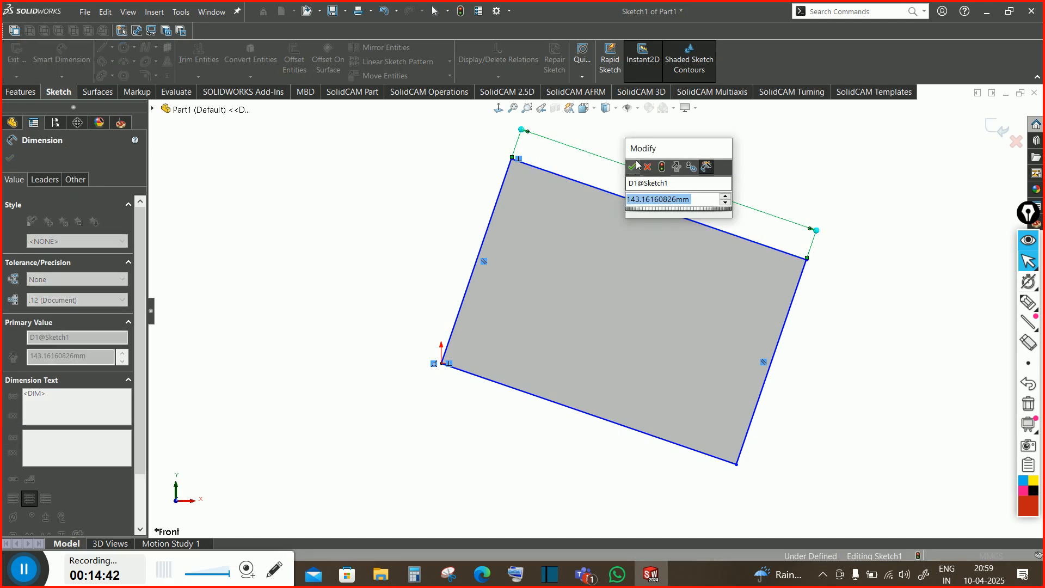
{"action": "key", "text": "Return"}
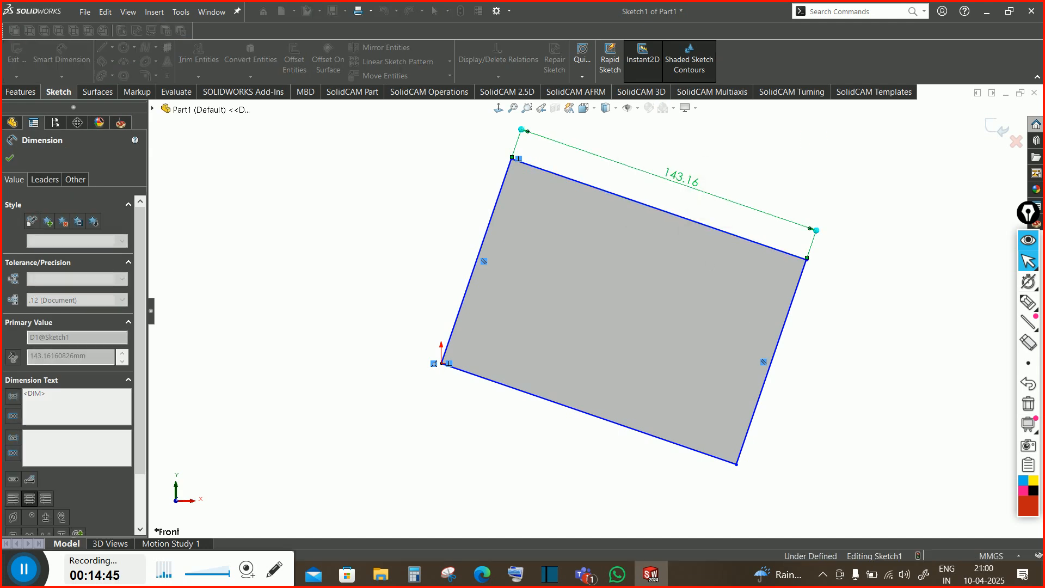
{"action": "left_click", "coordinate": [400, 281]}
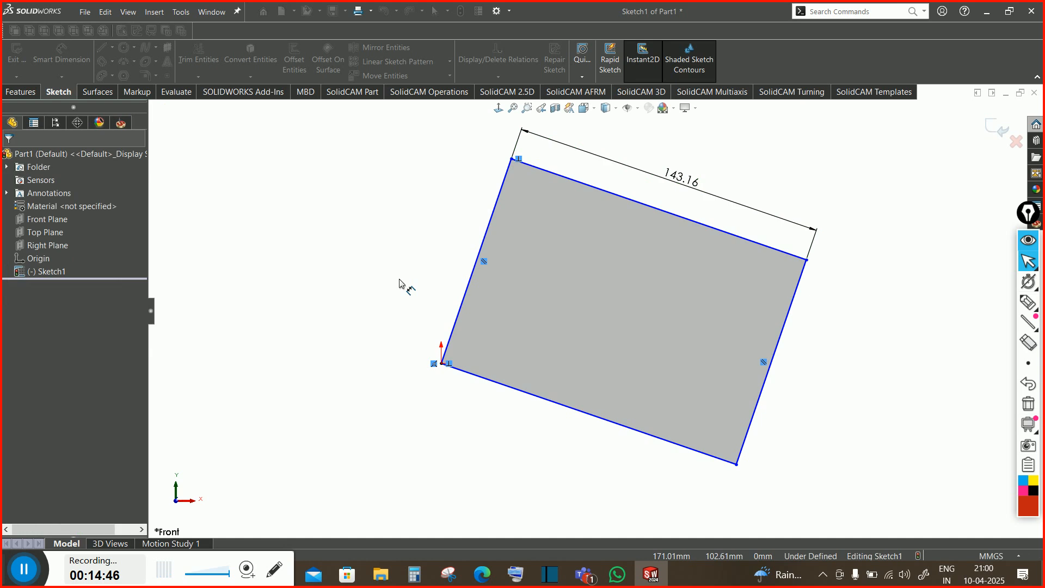
- Dimension the tilted rectangle's right short edge, keeping the length as drawn, and leave the Smart Dimension command
{"action": "left_click", "coordinate": [781, 342]}
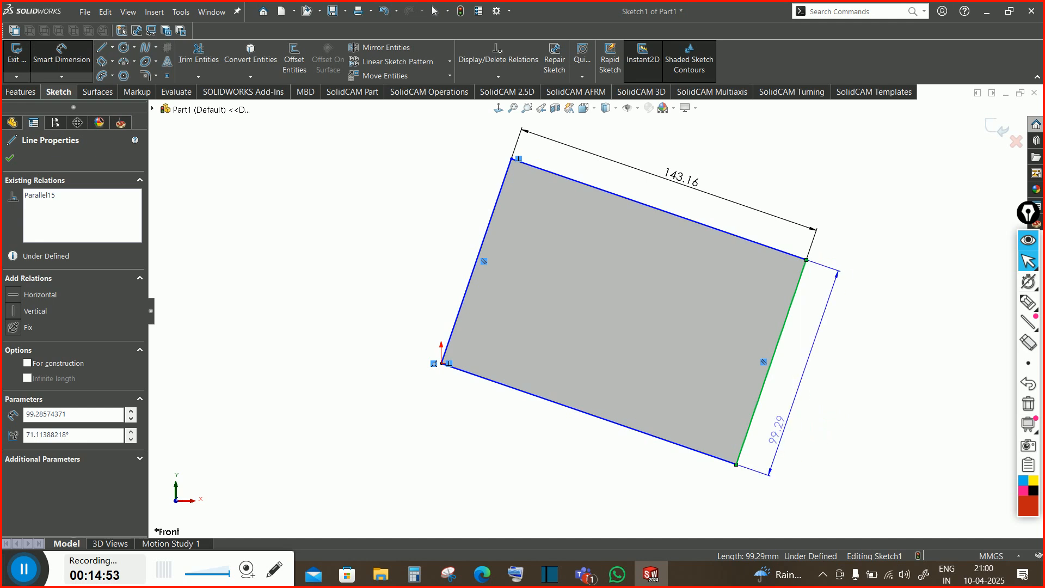
{"action": "left_click", "coordinate": [781, 425]}
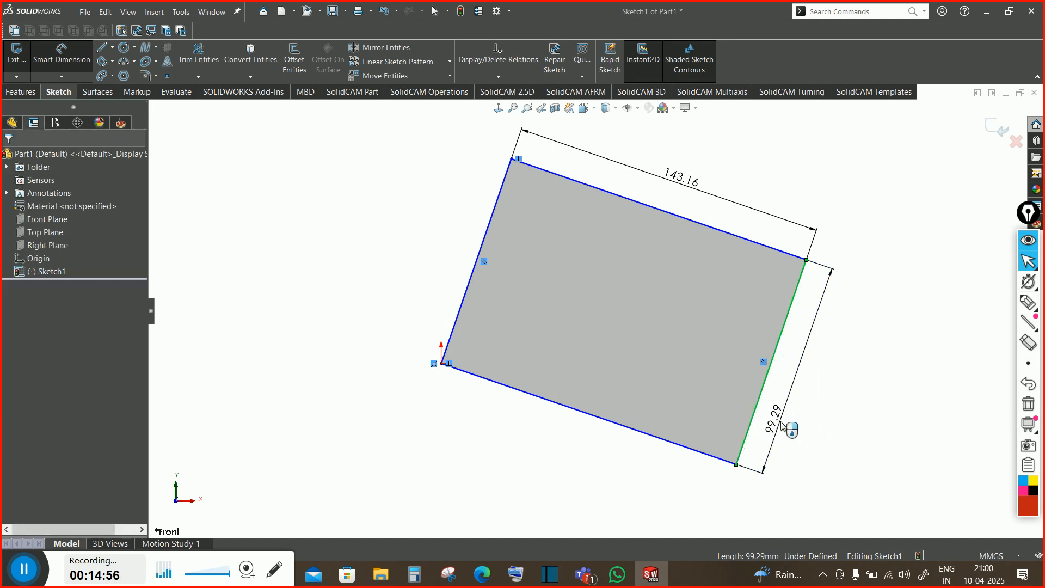
{"action": "double_click", "coordinate": [782, 426]}
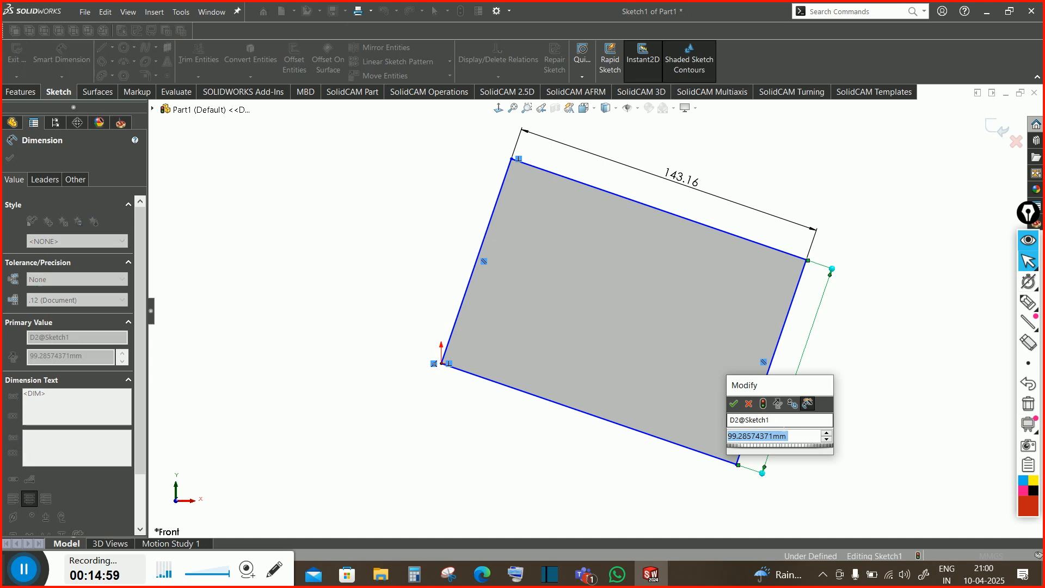
{"action": "key", "text": "Return"}
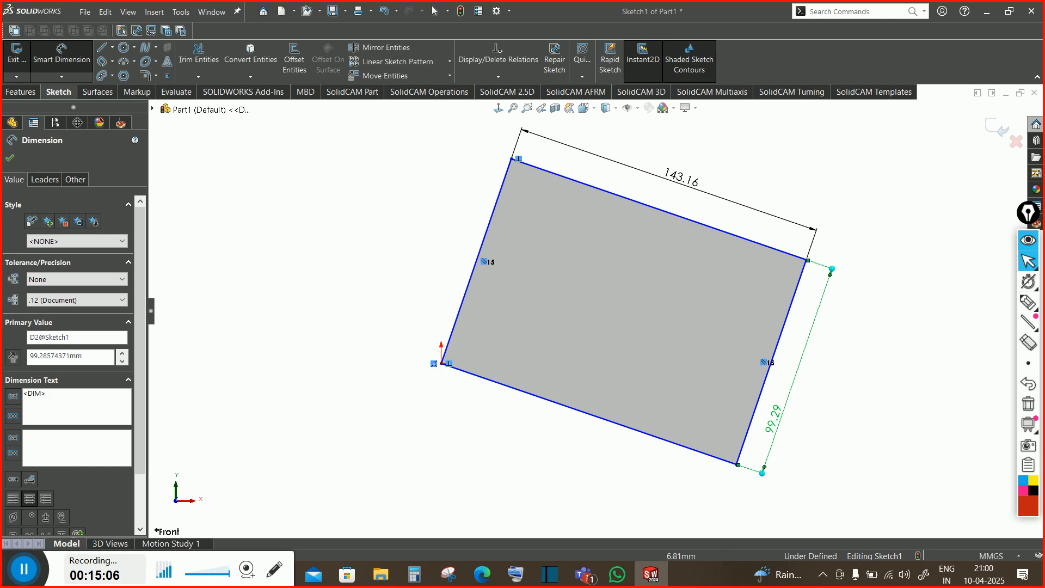
{"action": "right_click", "coordinate": [877, 249]}
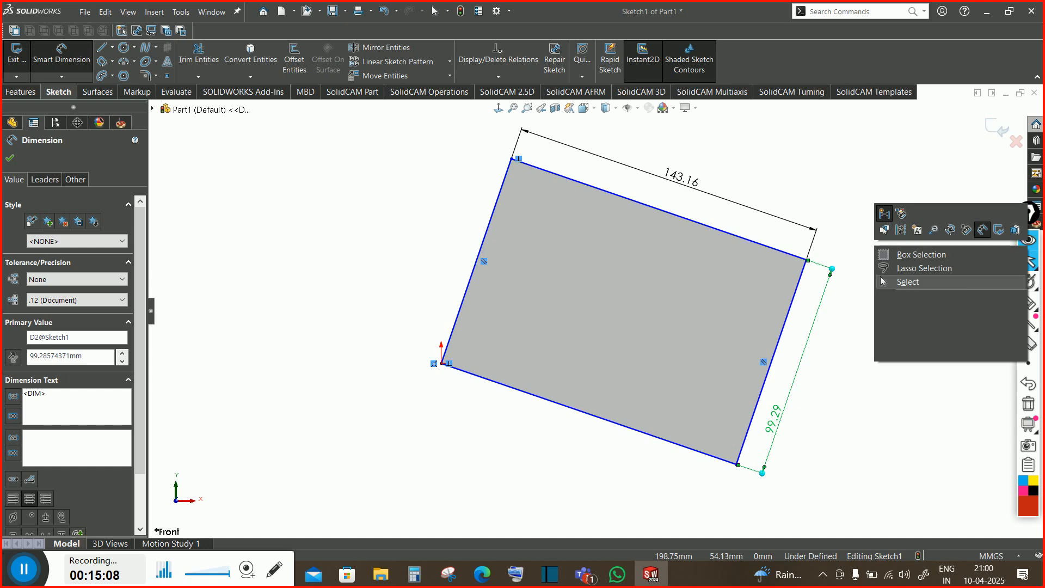
{"action": "left_click", "coordinate": [906, 282]}
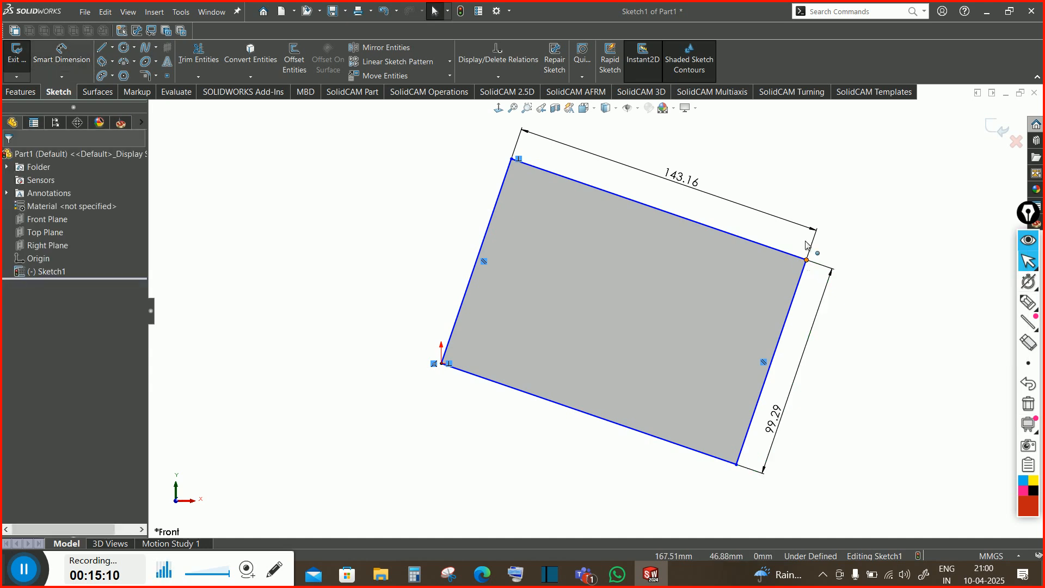
- Move the tilted rectangle's upper outer corner twice to rotate the dimensioned rectangle about the origin into a less tilted position
{"action": "left_click_drag", "start_coordinate": [799, 197], "coordinate": [802, 245]}
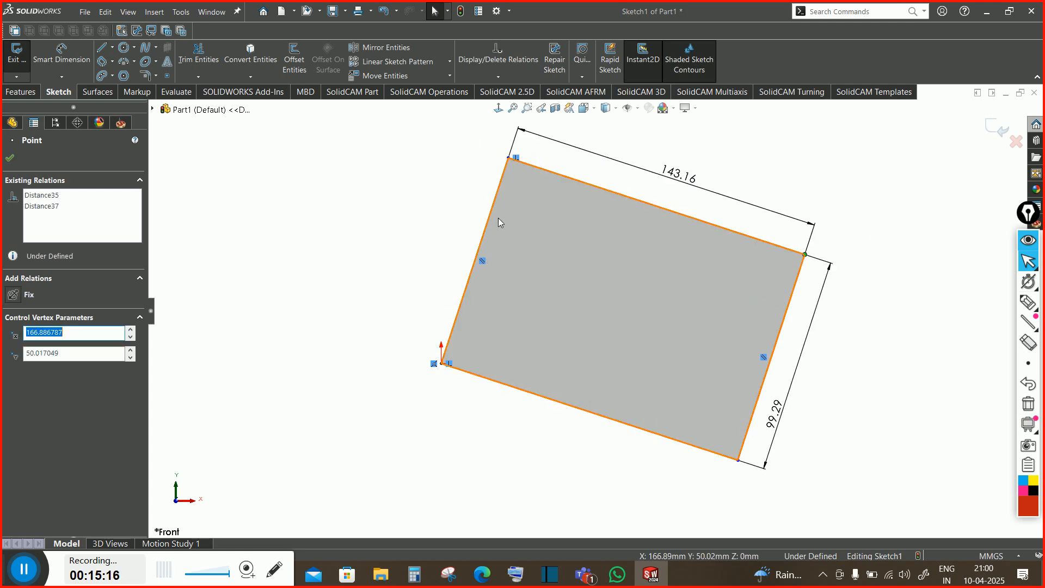
{"action": "scroll", "coordinate": [498, 217], "scroll_direction": "down", "scroll_amount": 2}
{"action": "scroll", "coordinate": [385, 224], "scroll_direction": "up", "scroll_amount": 3}
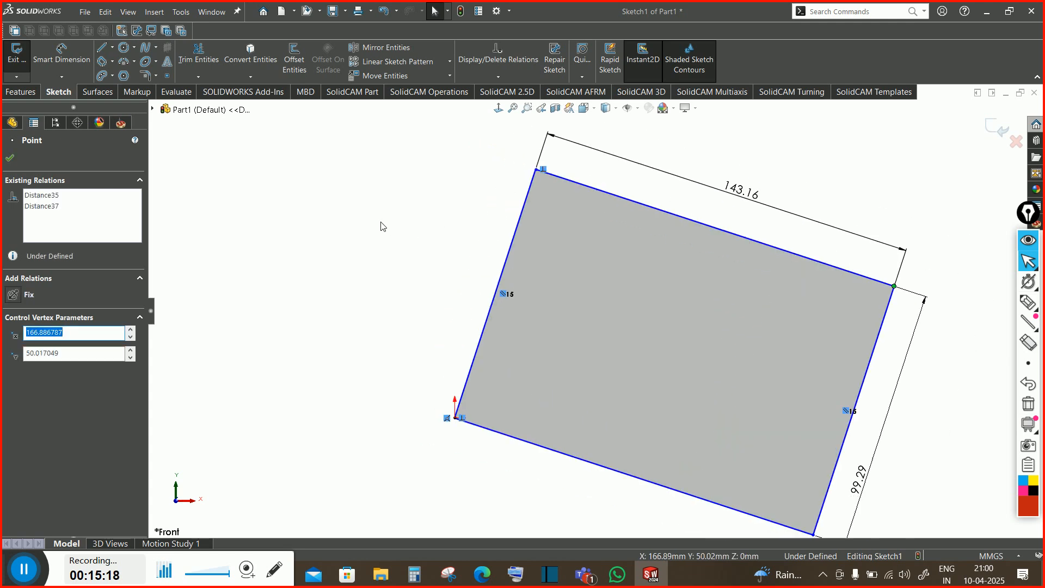
{"action": "left_click", "coordinate": [829, 224]}
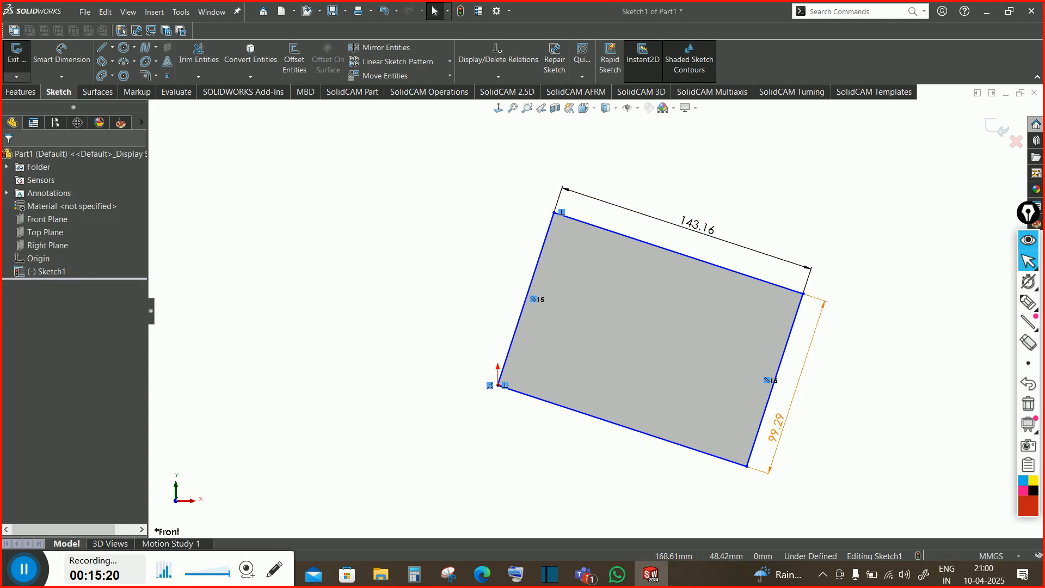
{"action": "left_click", "coordinate": [804, 295]}
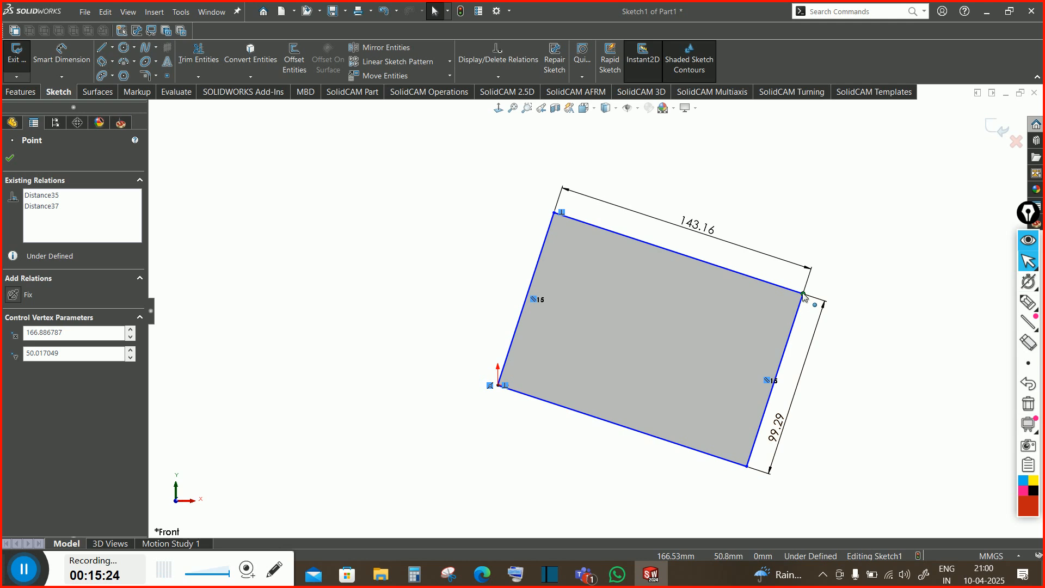
{"action": "mouse_move", "coordinate": [804, 294]}
{"action": "left_mouse_down"}
{"action": "mouse_move", "coordinate": [785, 222]}
{"action": "mouse_move", "coordinate": [764, 213]}
{"action": "mouse_move", "coordinate": [805, 317]}
{"action": "mouse_move", "coordinate": [789, 232]}
{"action": "mouse_move", "coordinate": [797, 271]}
{"action": "mouse_move", "coordinate": [795, 255]}
{"action": "left_mouse_up"}
{"action": "left_click", "coordinate": [840, 226]}
- Sketch a vertical line about 91 mm long up from the origin and convert it to construction geometry
{"action": "left_click", "coordinate": [101, 48]}
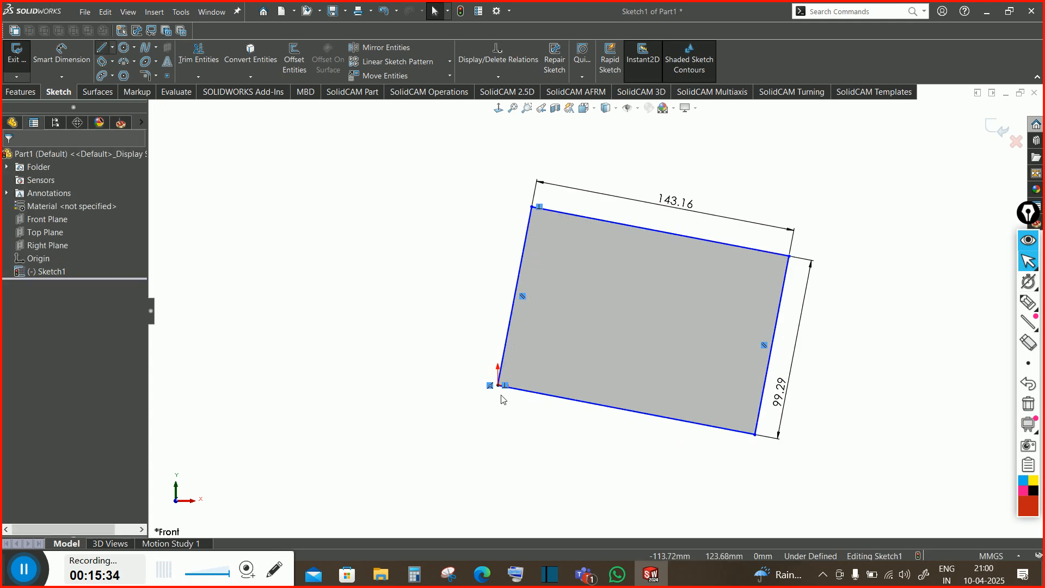
{"action": "left_click", "coordinate": [498, 386]}
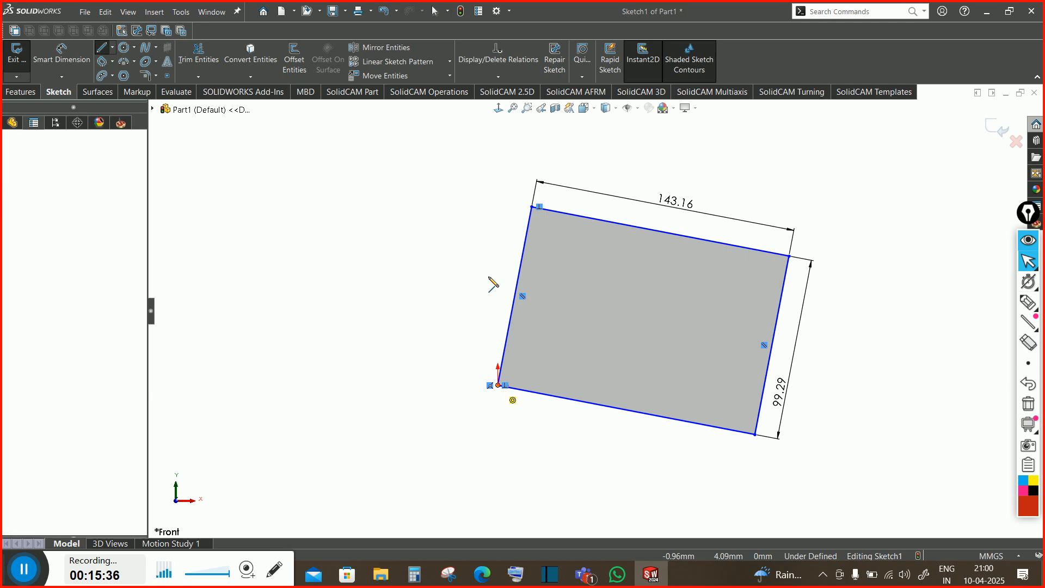
{"action": "left_click", "coordinate": [492, 223]}
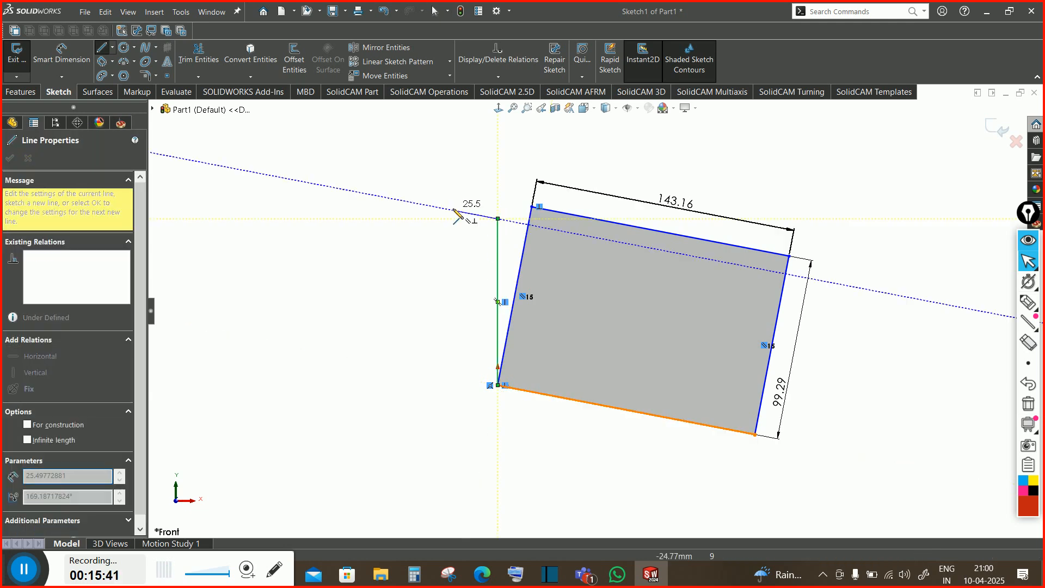
{"action": "right_click", "coordinate": [459, 216]}
{"action": "left_click", "coordinate": [460, 217]}
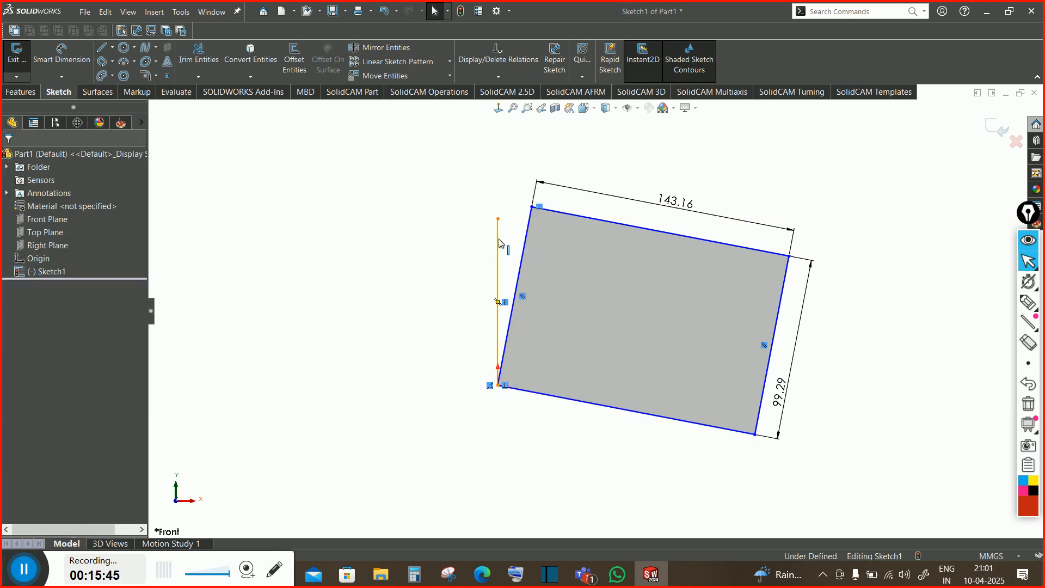
{"action": "left_click", "coordinate": [499, 244]}
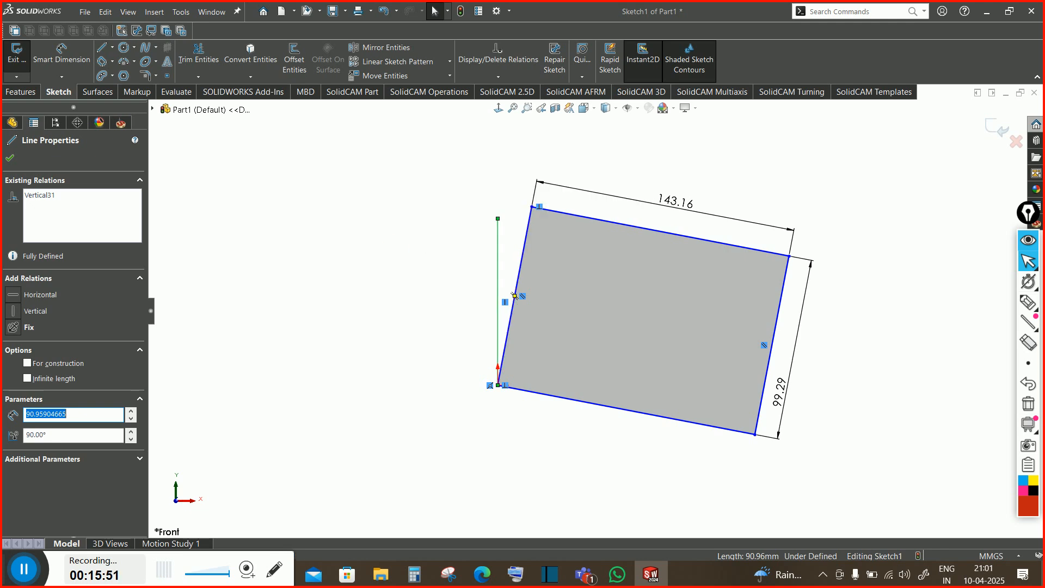
{"action": "left_click", "coordinate": [395, 257]}
- Dimension the angle between the vertical construction line and the rectangle's adjacent short edge, and set it to 15°
{"action": "left_click", "coordinate": [61, 52]}
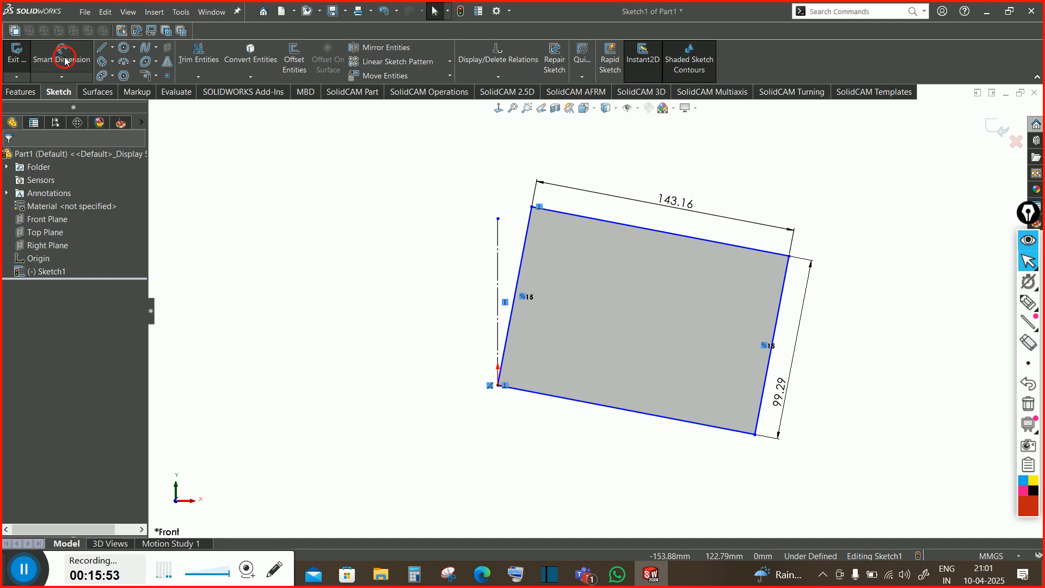
{"action": "left_click", "coordinate": [497, 245]}
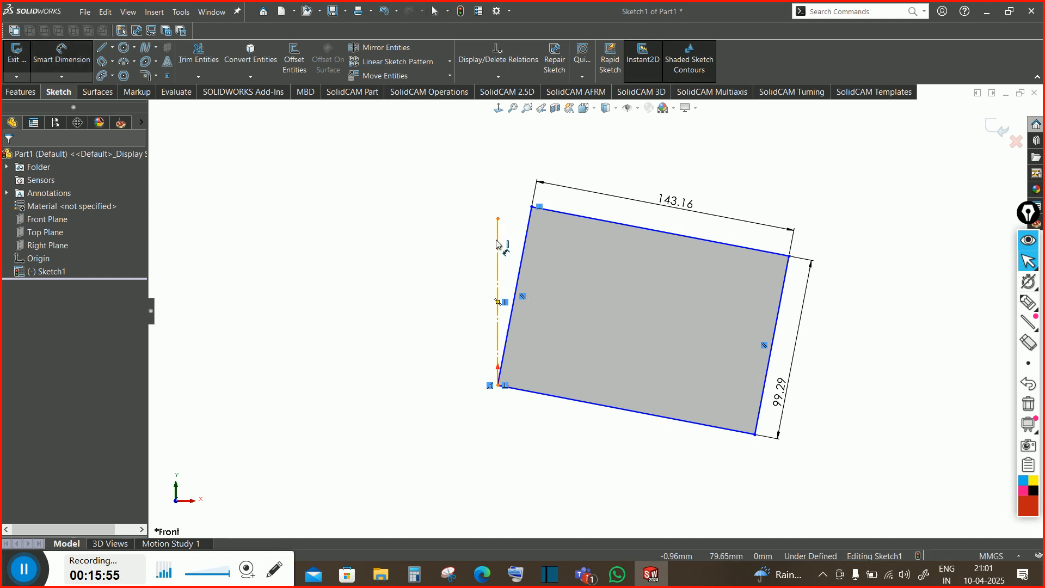
{"action": "left_click", "coordinate": [525, 244]}
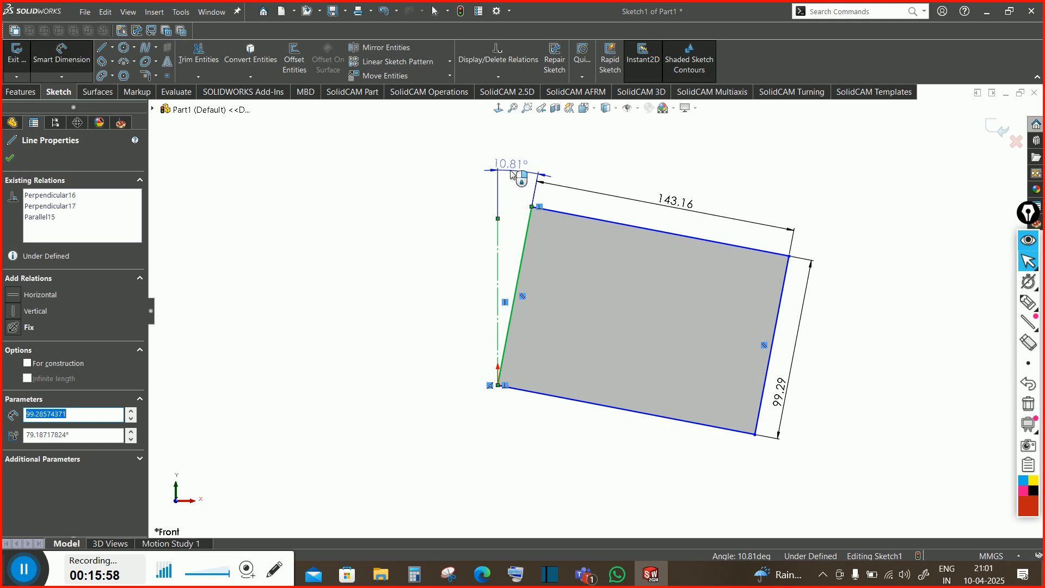
{"action": "left_click", "coordinate": [511, 173]}
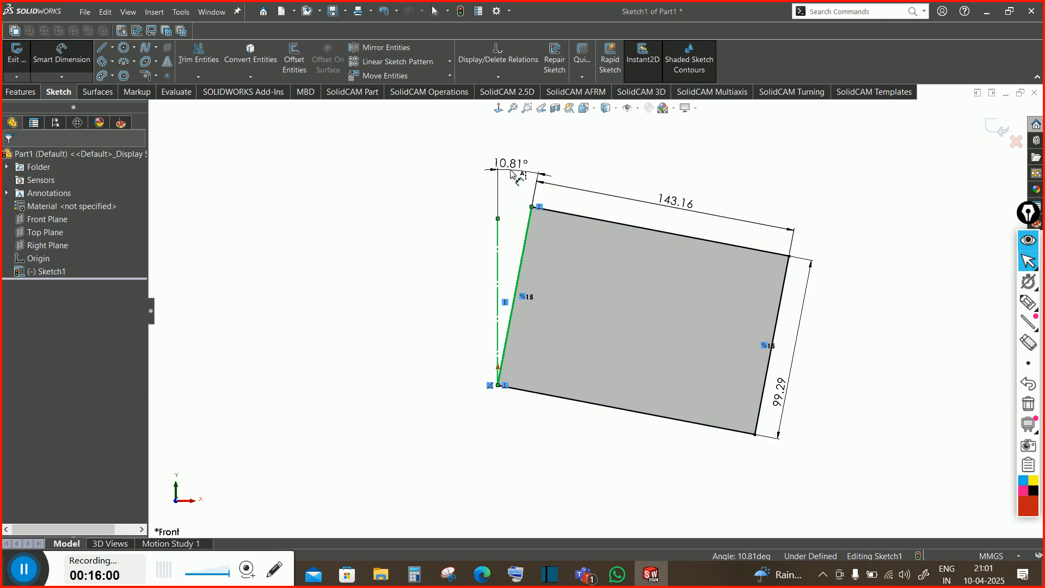
{"action": "double_click", "coordinate": [511, 173]}
{"action": "type", "text": "10.81282176deg"}
{"action": "left_click", "coordinate": [412, 245]}
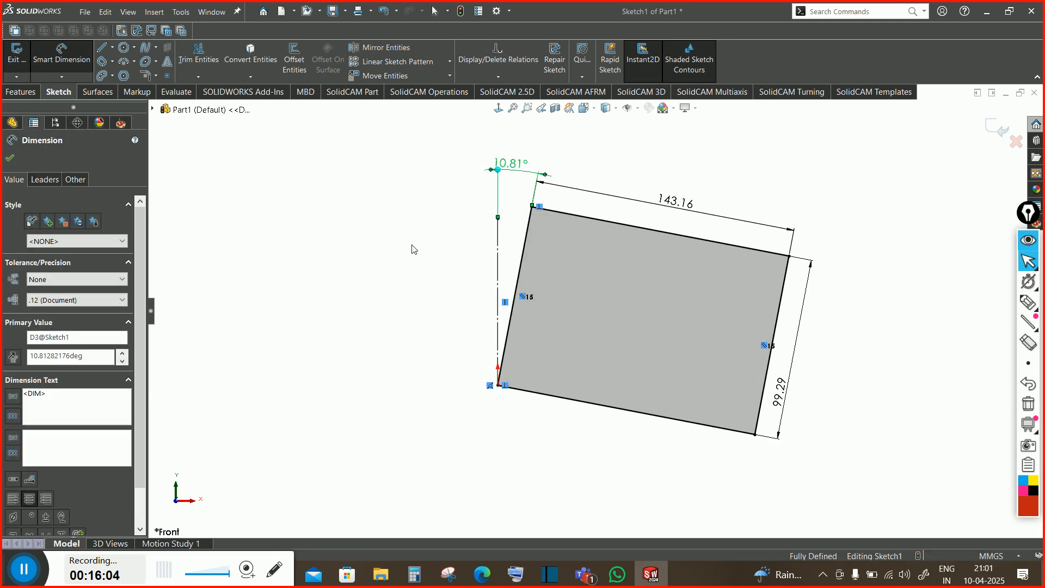
{"action": "left_click", "coordinate": [447, 326]}
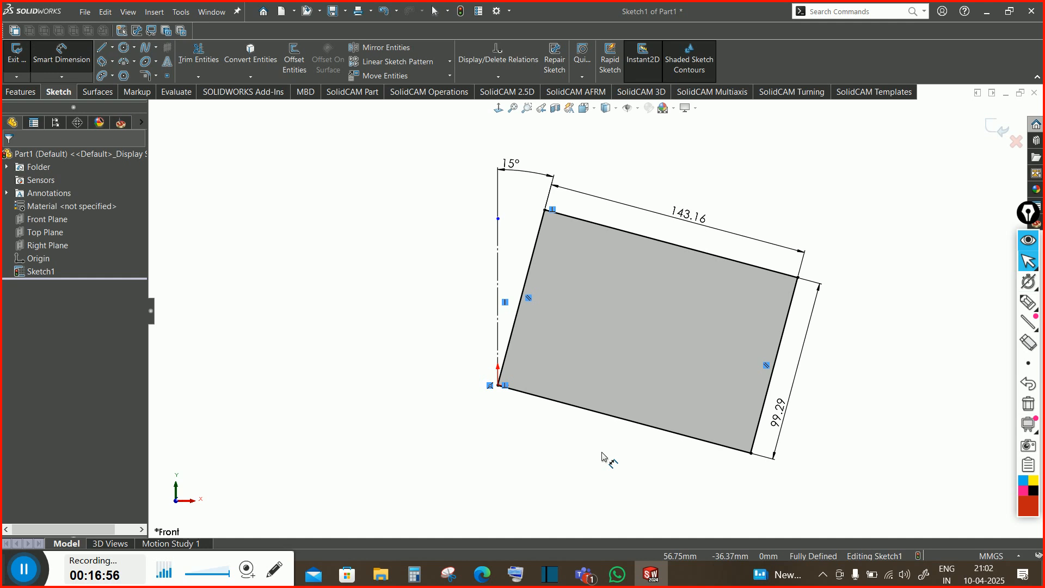
- Leave the Smart Dimension command and delete the tilted rectangle together with its construction line and dimensions
{"action": "right_click", "coordinate": [900, 202]}
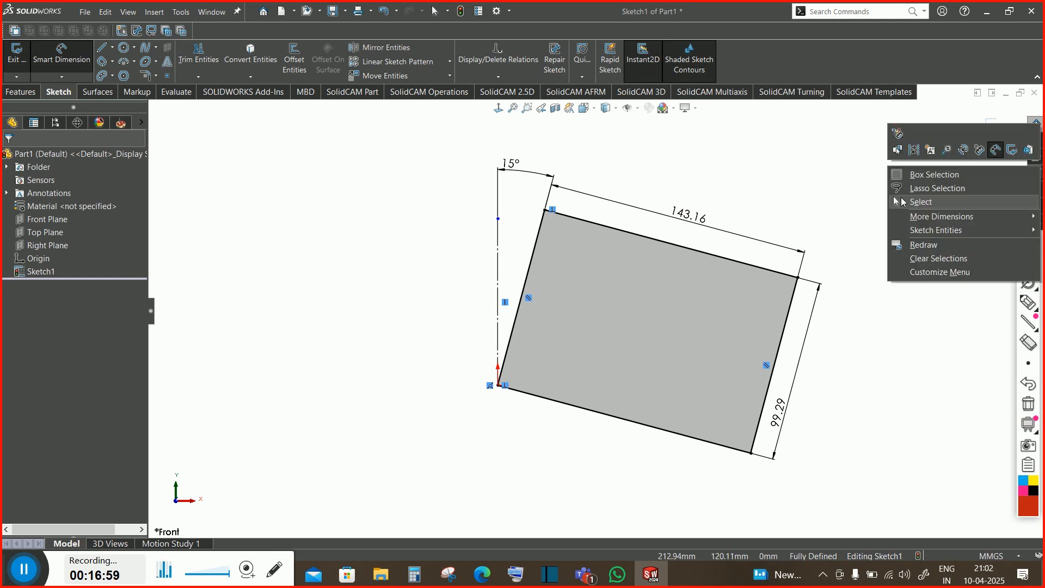
{"action": "left_click", "coordinate": [900, 203]}
{"action": "mouse_move", "coordinate": [916, 152]}
{"action": "left_mouse_down"}
{"action": "mouse_move", "coordinate": [615, 422]}
{"action": "mouse_move", "coordinate": [420, 505]}
{"action": "left_mouse_up"}
{"action": "key", "text": "Delete"}
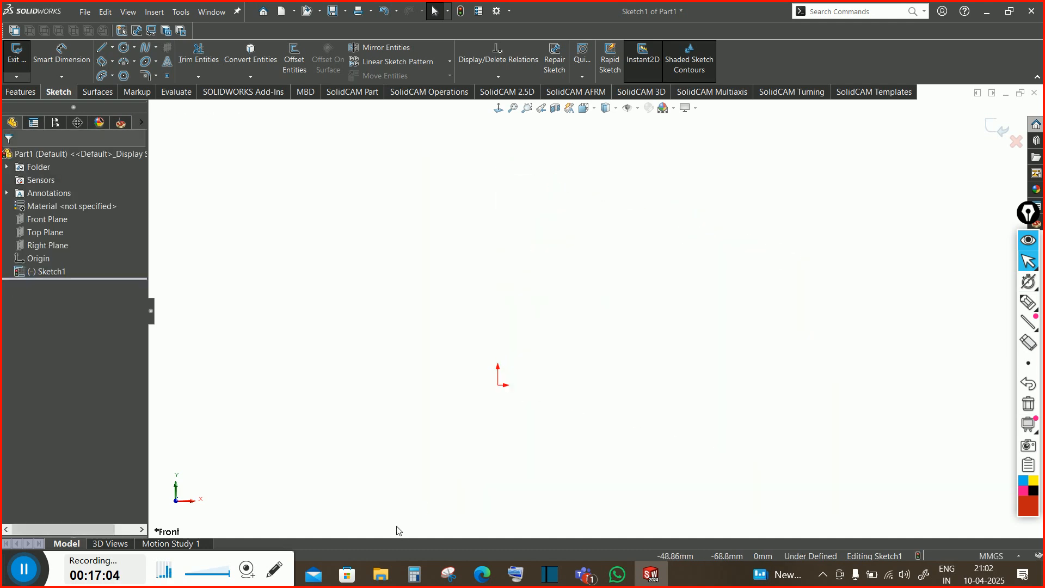
- Sketch a 3 Point Center Rectangle centered on the origin, with a center-to-midpoint distance of about 69 mm at 59° and a center-to-corner distance of about 94 mm
{"action": "left_click", "coordinate": [112, 62]}
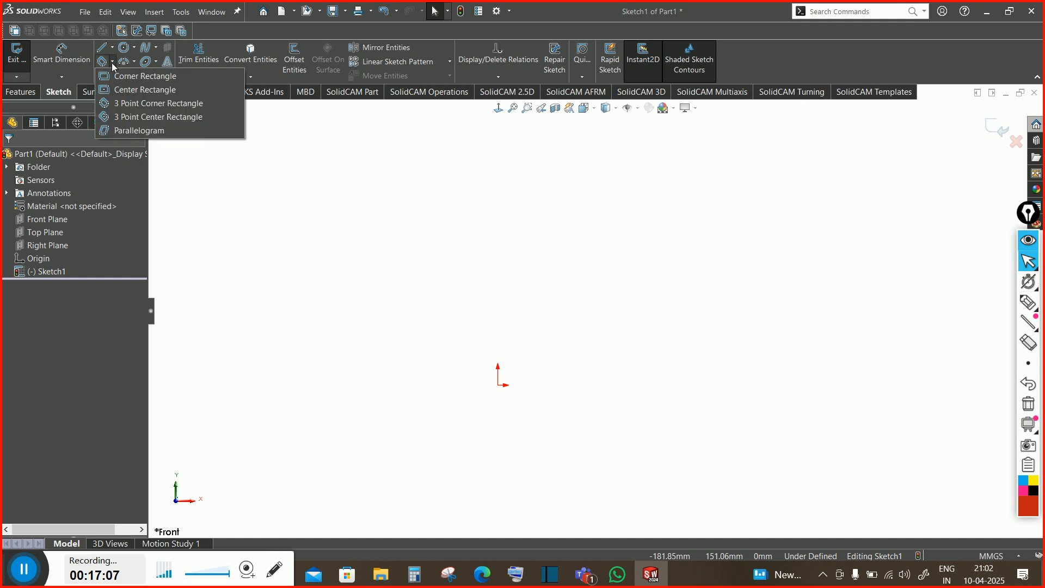
{"action": "left_click", "coordinate": [117, 119]}
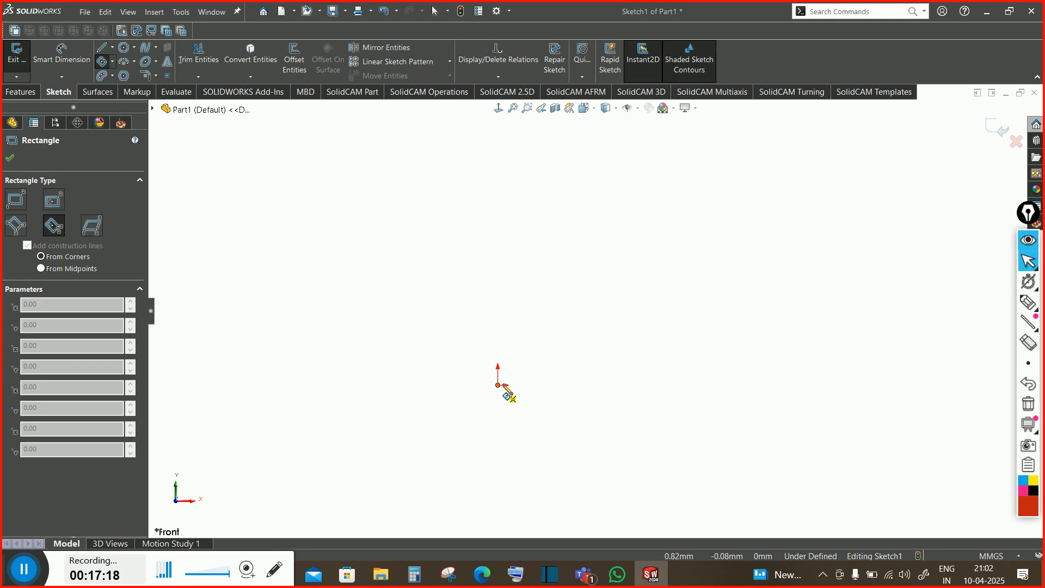
{"action": "left_click", "coordinate": [503, 386]}
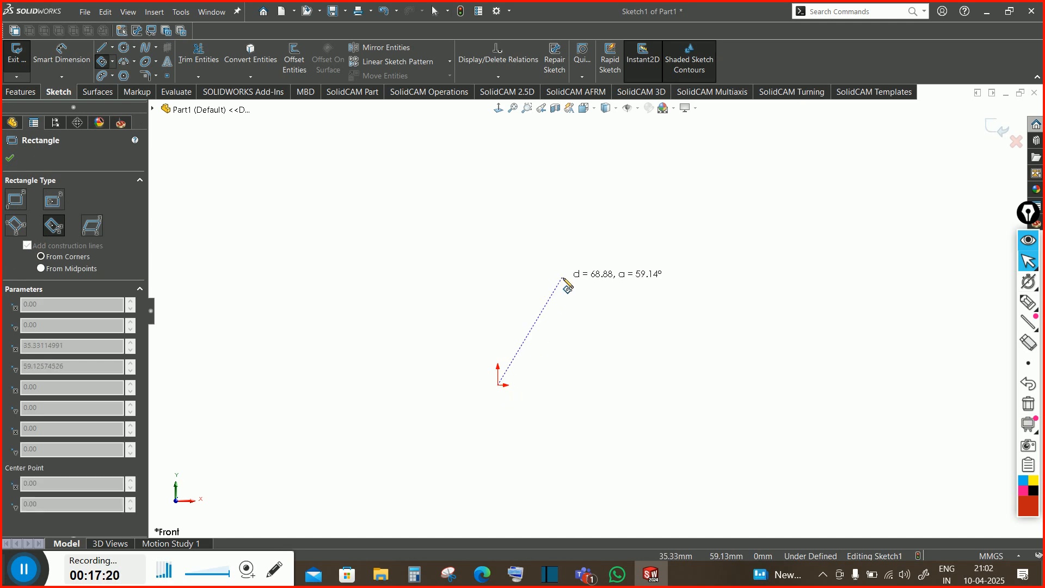
{"action": "left_click", "coordinate": [563, 278]}
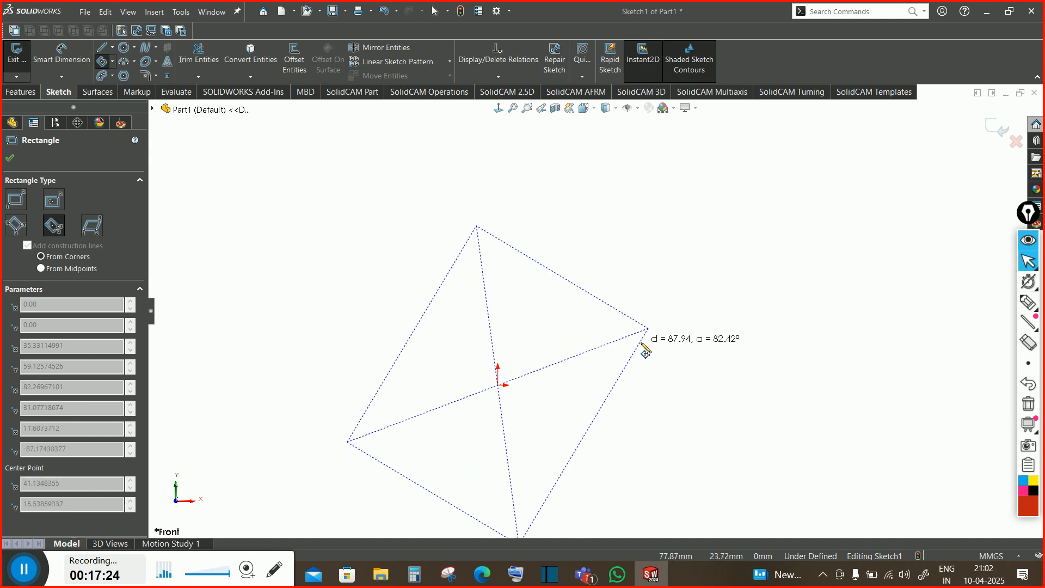
{"action": "left_click", "coordinate": [664, 337]}
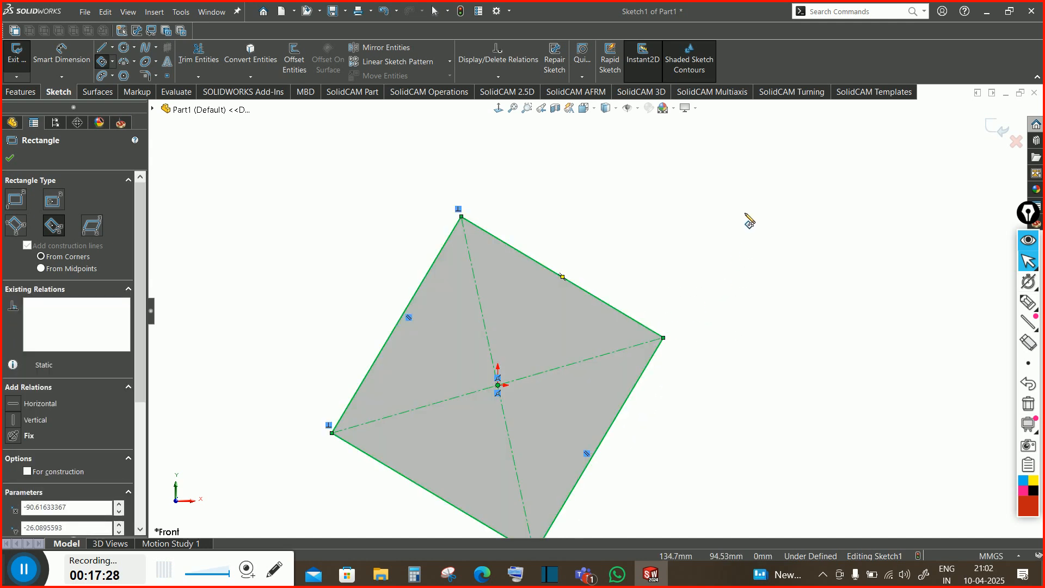
- Sketch a second, upright 3 Point Center Rectangle about 206 mm by 176 mm, centered above and to the right of the first
{"action": "left_click", "coordinate": [745, 213]}
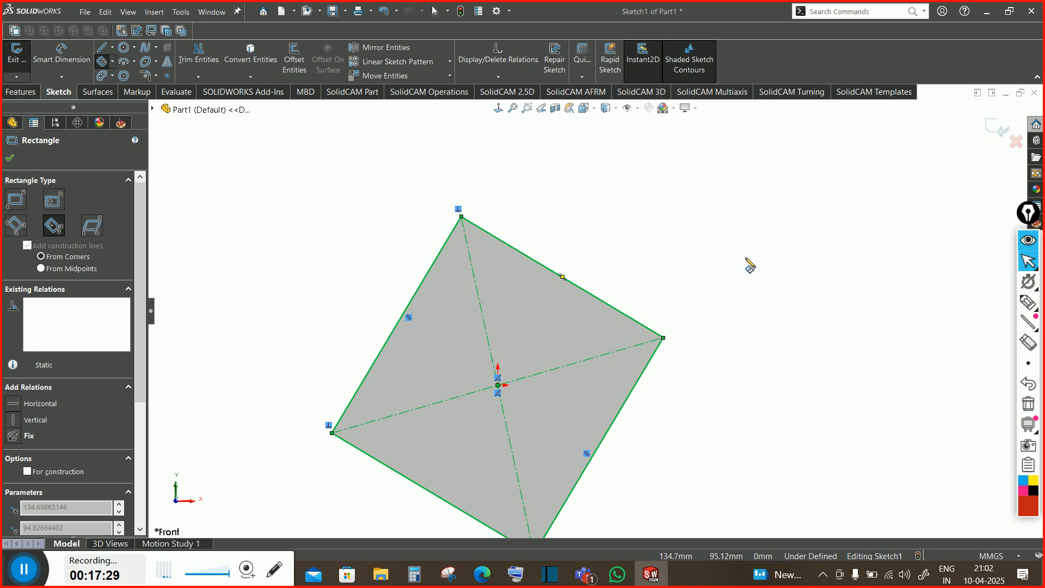
{"action": "left_click", "coordinate": [746, 374]}
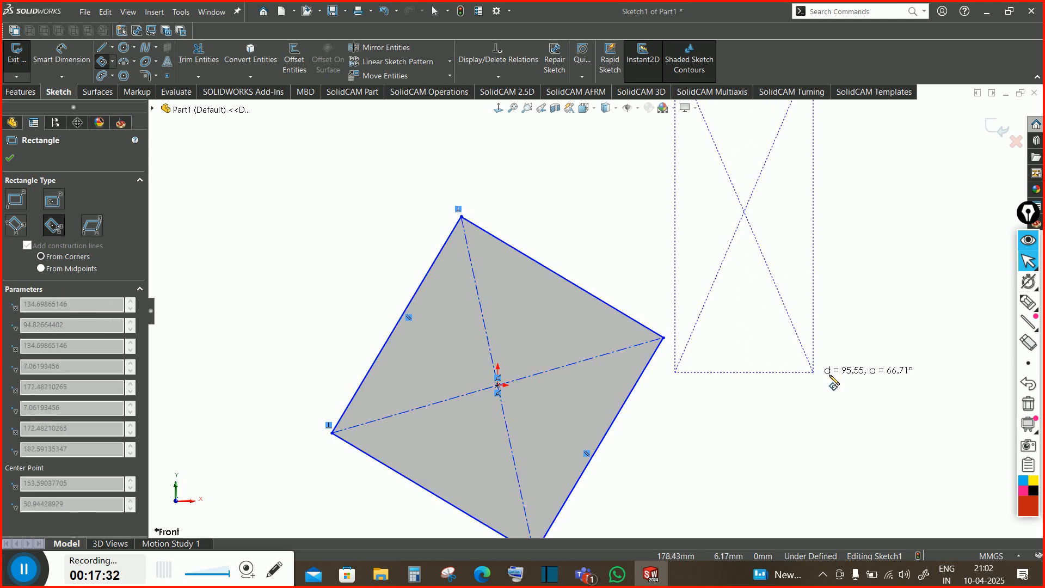
{"action": "key", "text": "z"}
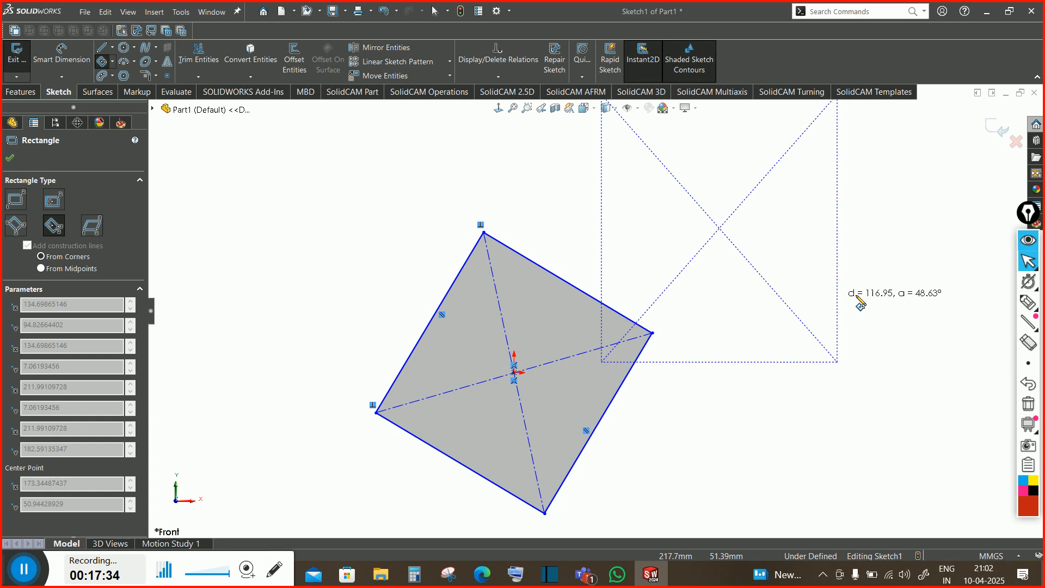
{"action": "left_click", "coordinate": [881, 298]}
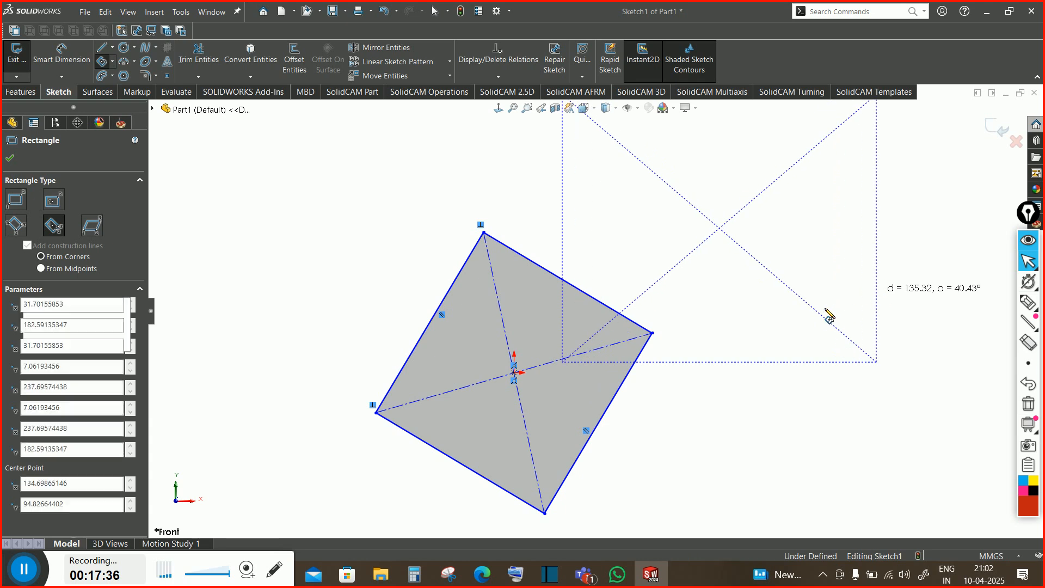
{"action": "key", "text": "z"}
{"action": "scroll", "coordinate": [637, 239], "scroll_direction": "down", "scroll_amount": 2}
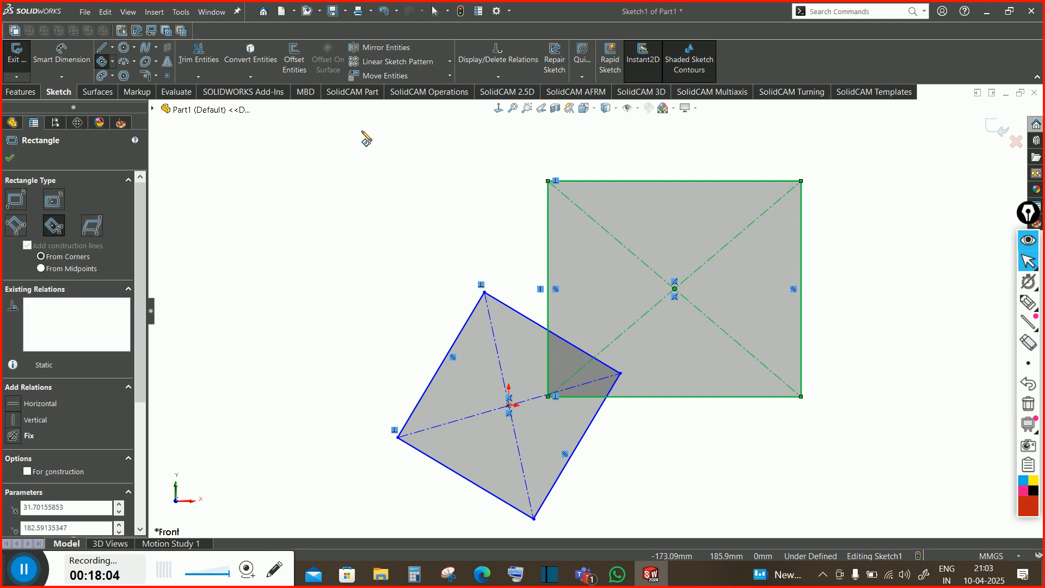
- Leave the rectangle command and delete both center rectangles with their diagonals and relations
{"action": "left_click", "coordinate": [856, 166]}
{"action": "right_click", "coordinate": [856, 166]}
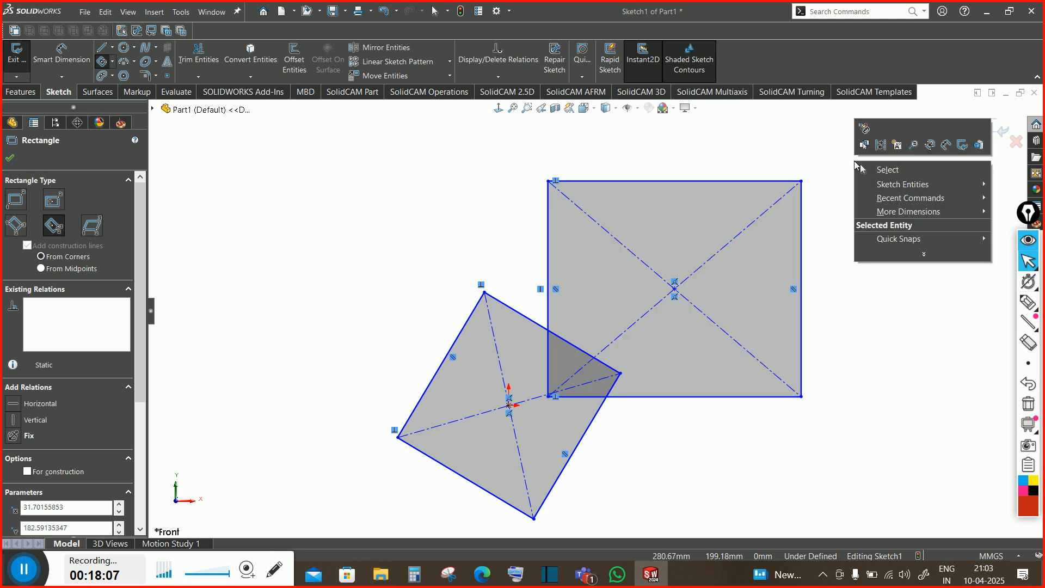
{"action": "left_click", "coordinate": [867, 166]}
{"action": "mouse_move", "coordinate": [872, 137]}
{"action": "left_mouse_down"}
{"action": "mouse_move", "coordinate": [452, 518]}
{"action": "mouse_move", "coordinate": [350, 525]}
{"action": "mouse_move", "coordinate": [351, 536]}
{"action": "left_mouse_up"}
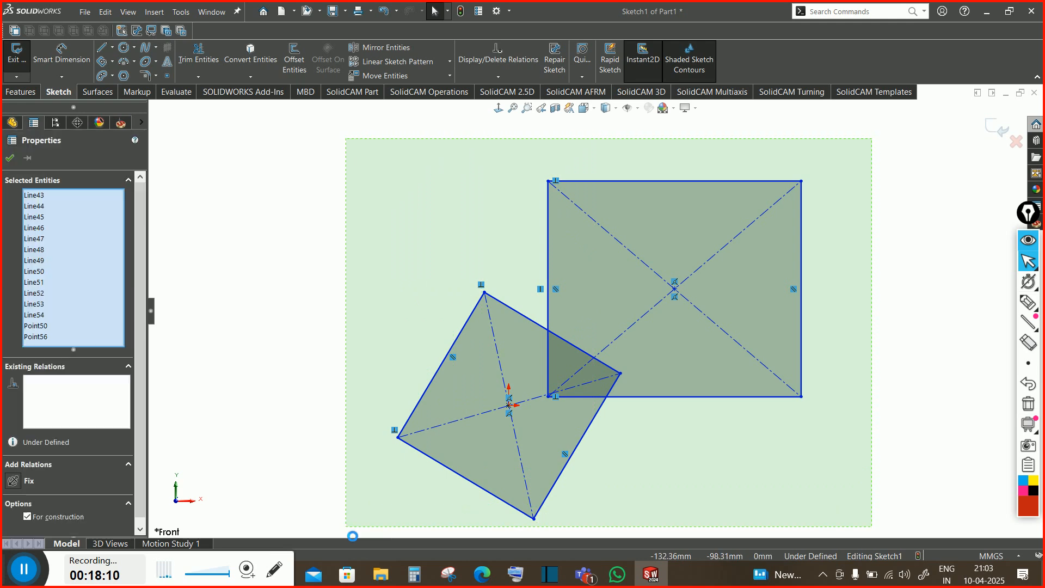
{"action": "key", "text": "Delete"}
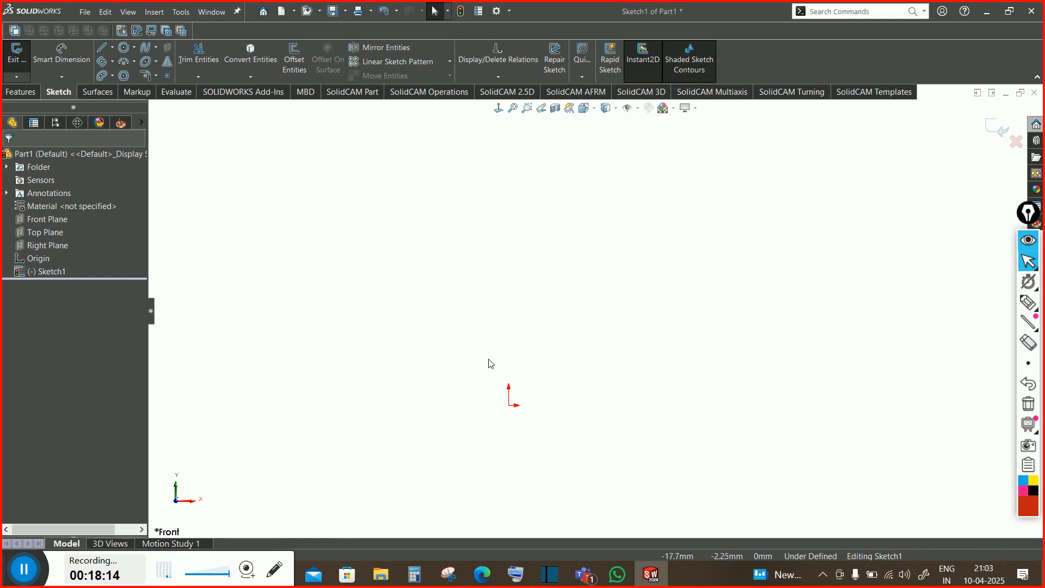
- Sketch a Parallelogram from the origin with a vertical side about 148 mm and a second side about 237 mm at 1°, and leave the command
{"action": "left_click", "coordinate": [113, 62]}
{"action": "left_click", "coordinate": [115, 131]}
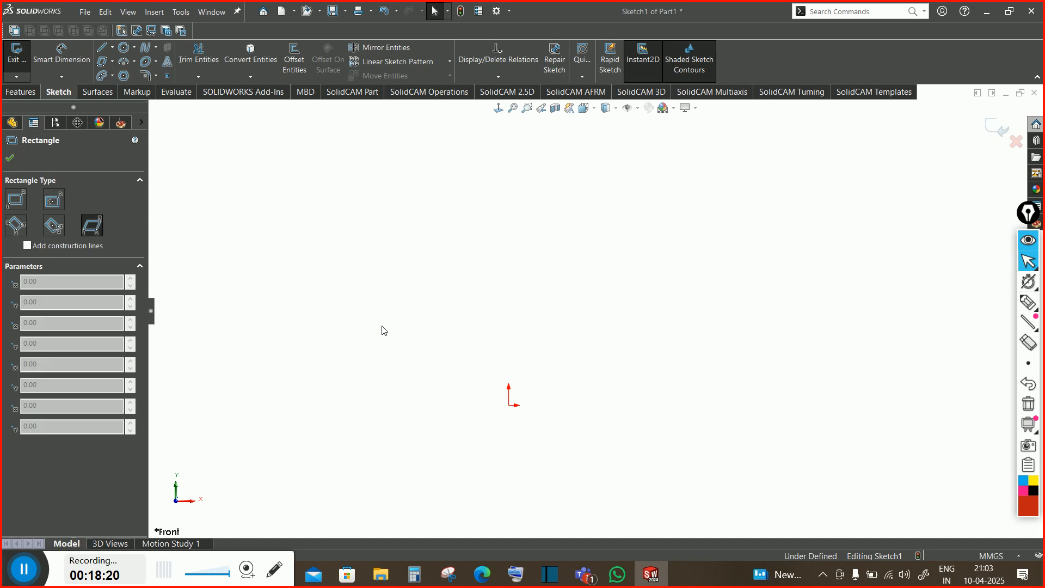
{"action": "left_click", "coordinate": [509, 406]}
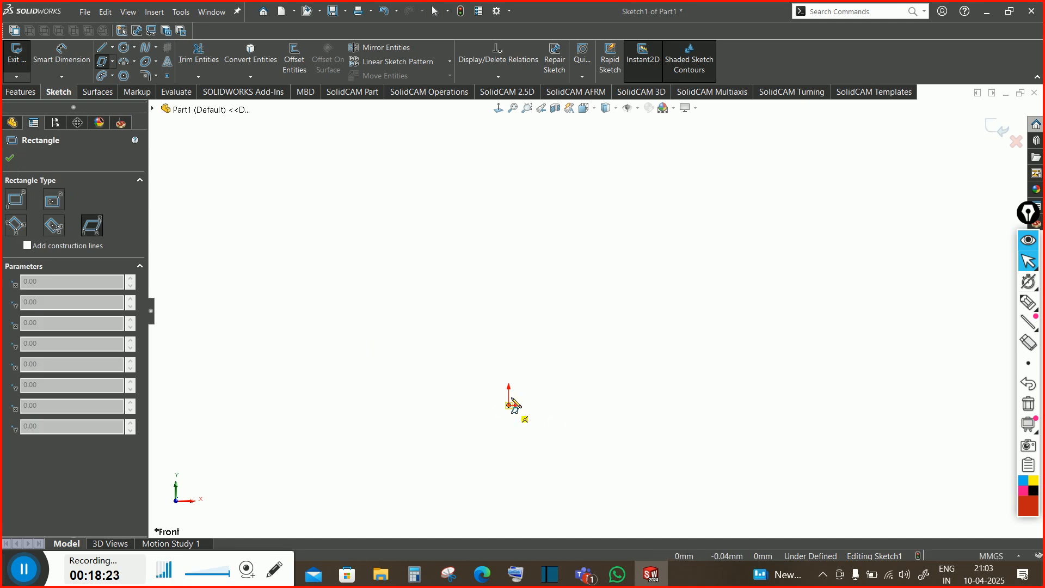
{"action": "left_click", "coordinate": [509, 226]}
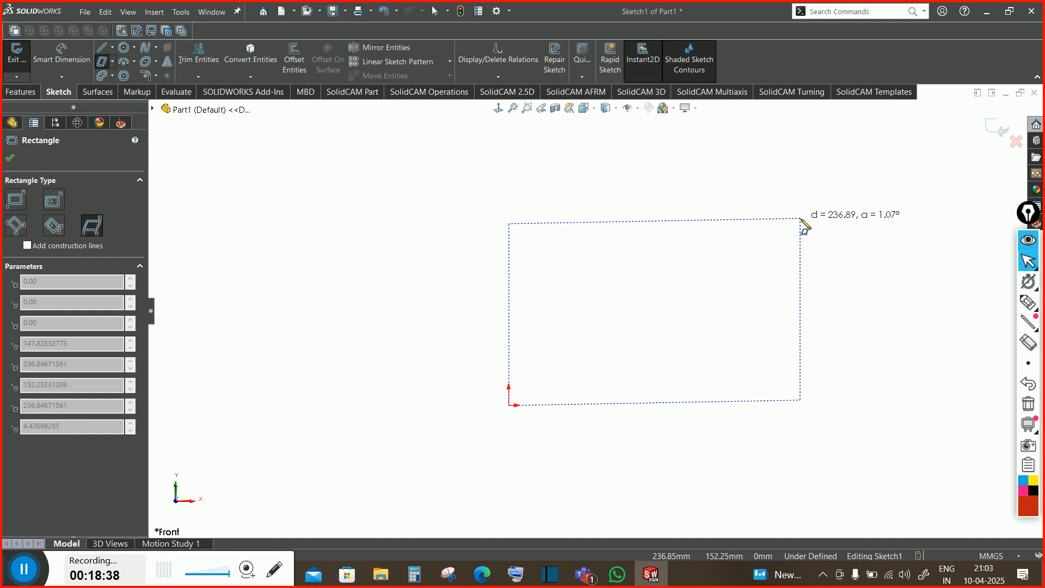
{"action": "left_click", "coordinate": [800, 218]}
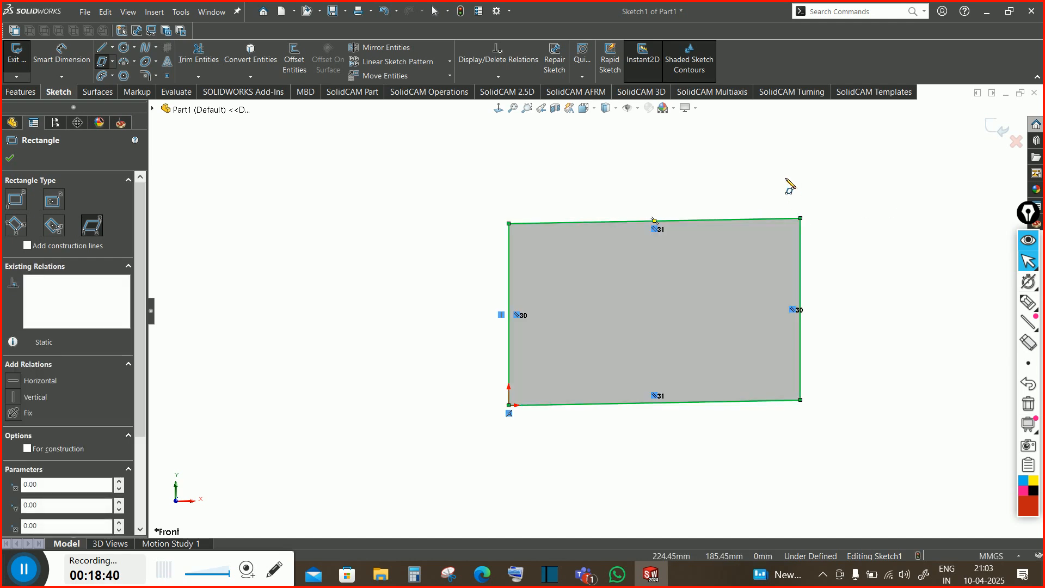
{"action": "right_click", "coordinate": [790, 186]}
{"action": "left_click", "coordinate": [794, 186]}
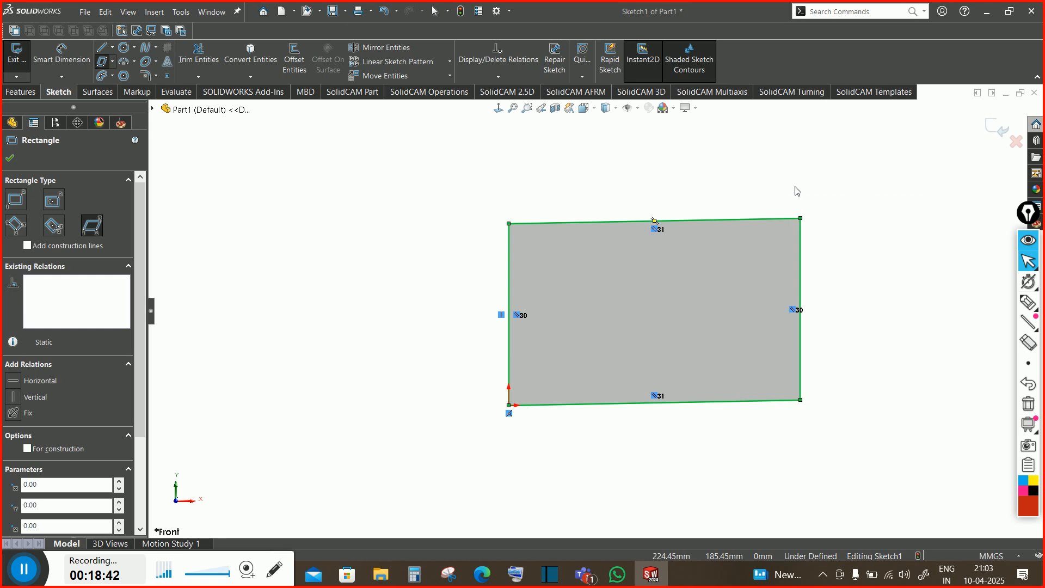
- Add a Horizontal relation to the upper, slightly tilted side of the parallelogram at the origin
{"action": "left_click", "coordinate": [771, 220]}
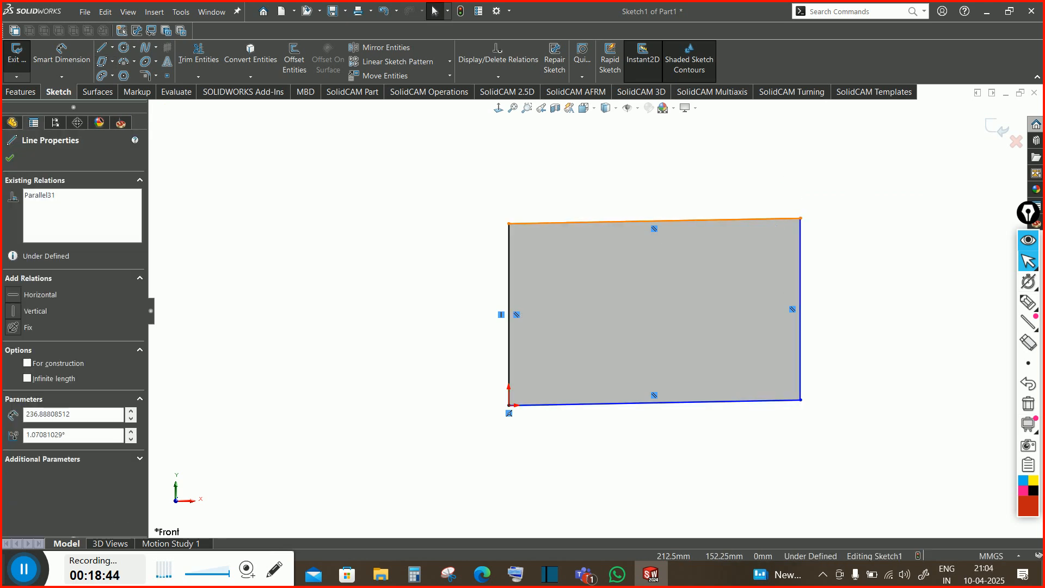
{"action": "left_click", "coordinate": [802, 170]}
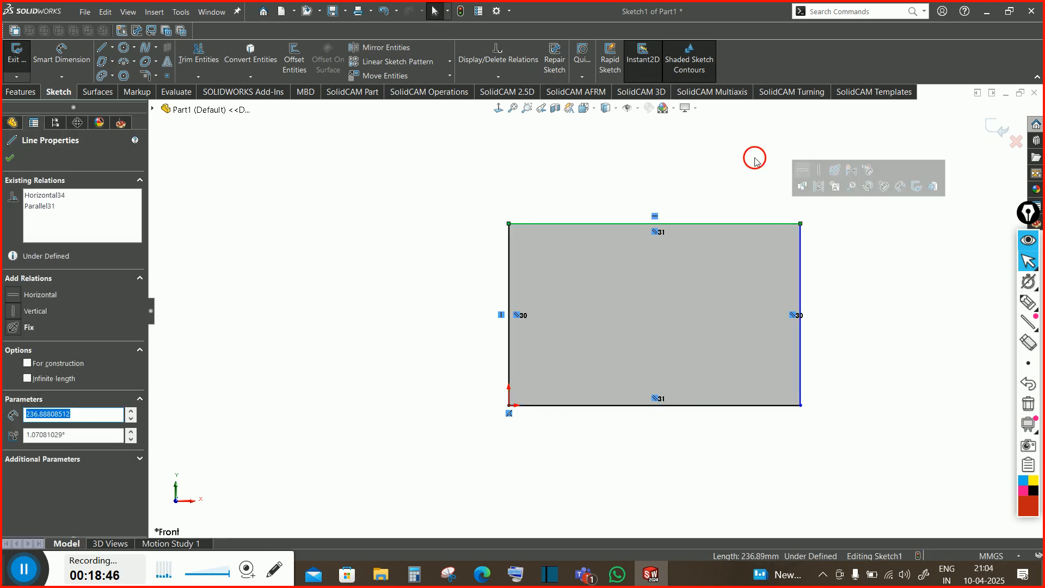
{"action": "key", "text": "Escape"}
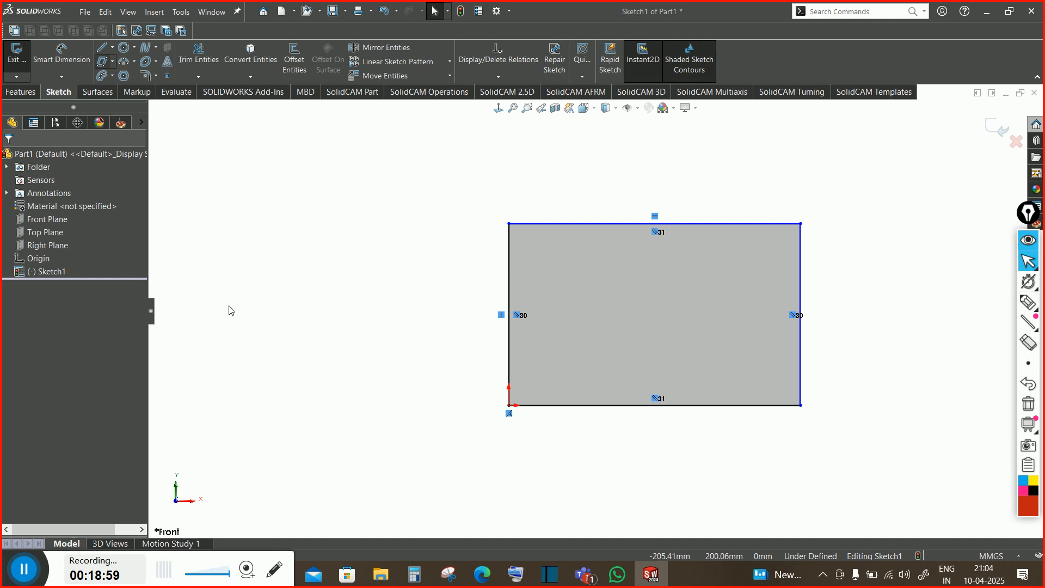
- Sketch a second Parallelogram to the left of the first, with a vertical side about 144 mm and a slanted side about 152 mm, and leave the command
{"action": "left_click", "coordinate": [254, 223]}
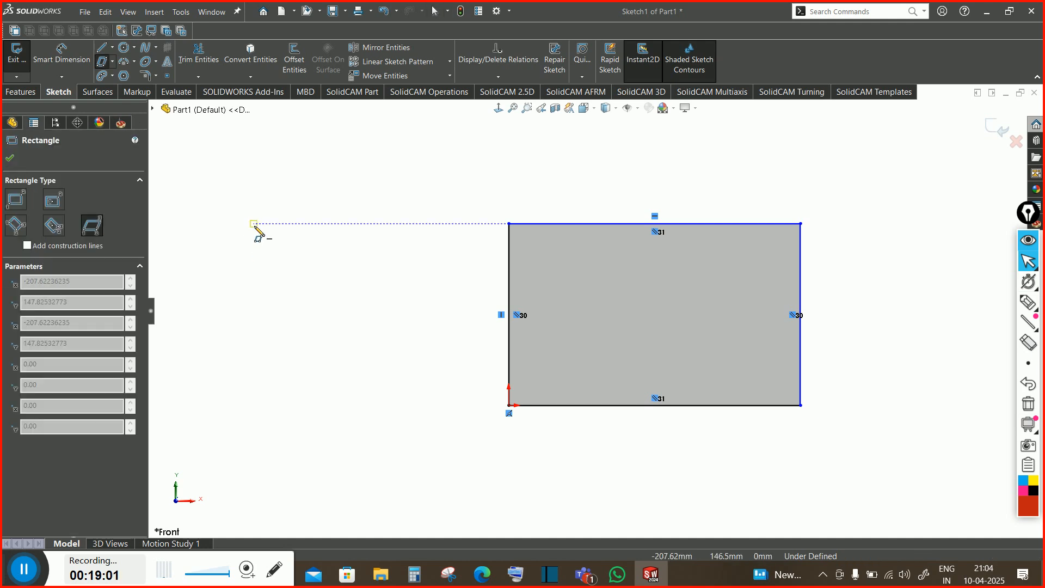
{"action": "left_click", "coordinate": [255, 401]}
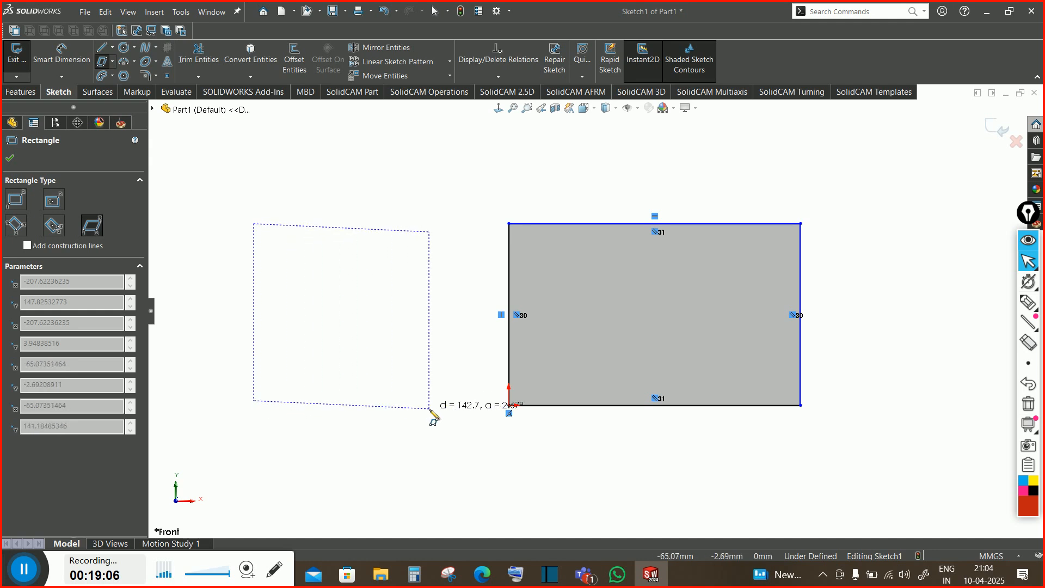
{"action": "left_click", "coordinate": [435, 444]}
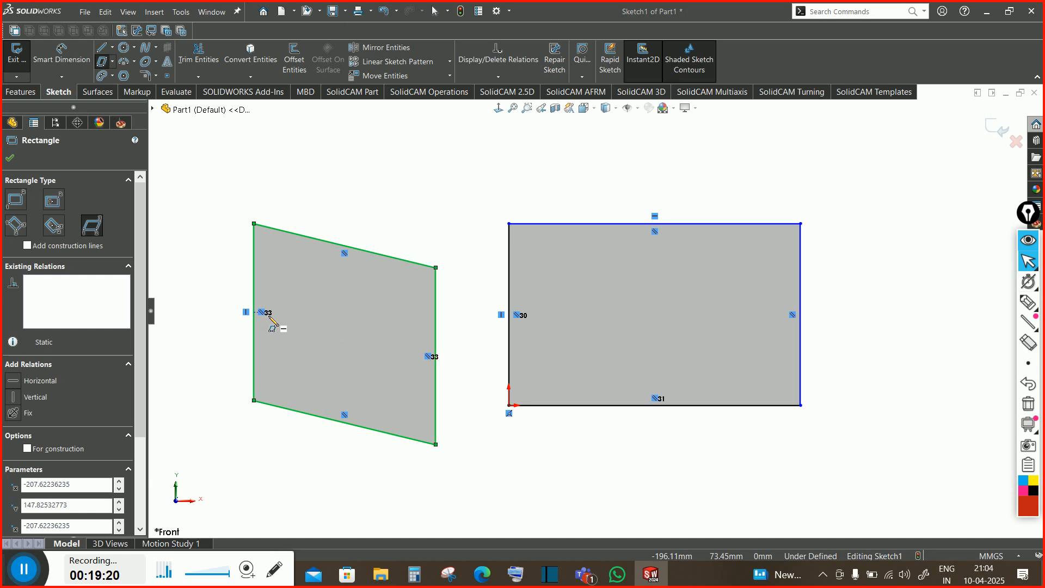
{"action": "right_click", "coordinate": [199, 268]}
{"action": "left_click", "coordinate": [205, 265]}
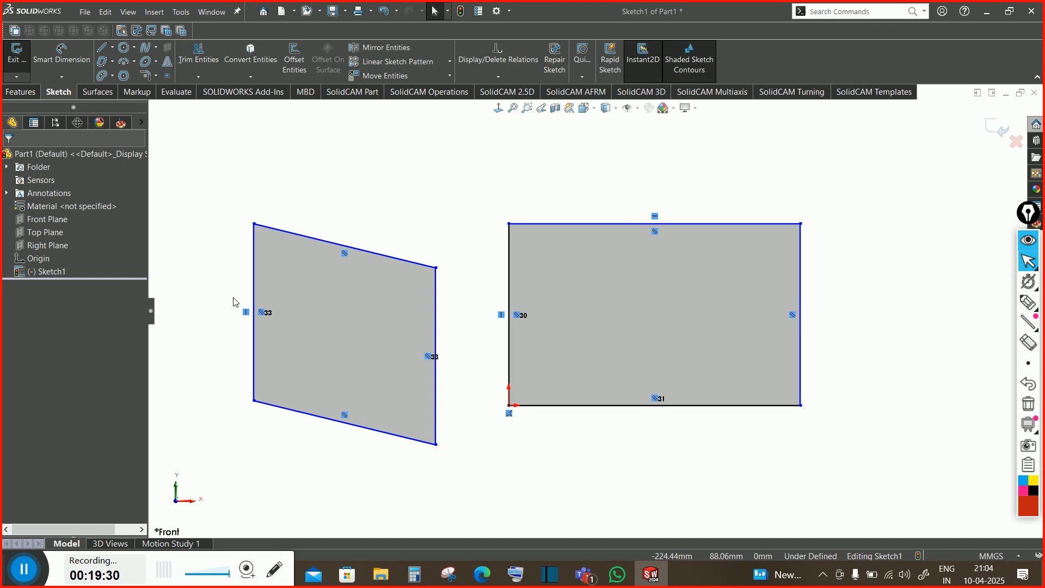
- Dimension the upper side and the right vertical side of the parallelogram at the origin, keeping both lengths as drawn
{"action": "right_click", "coordinate": [228, 145]}
{"action": "left_click", "coordinate": [197, 143]}
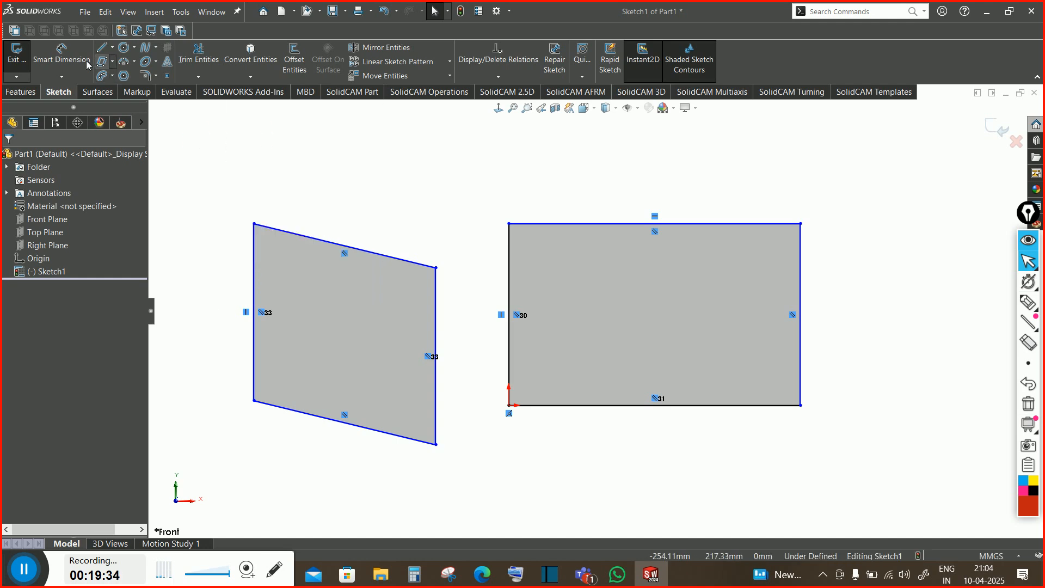
{"action": "left_click", "coordinate": [62, 54]}
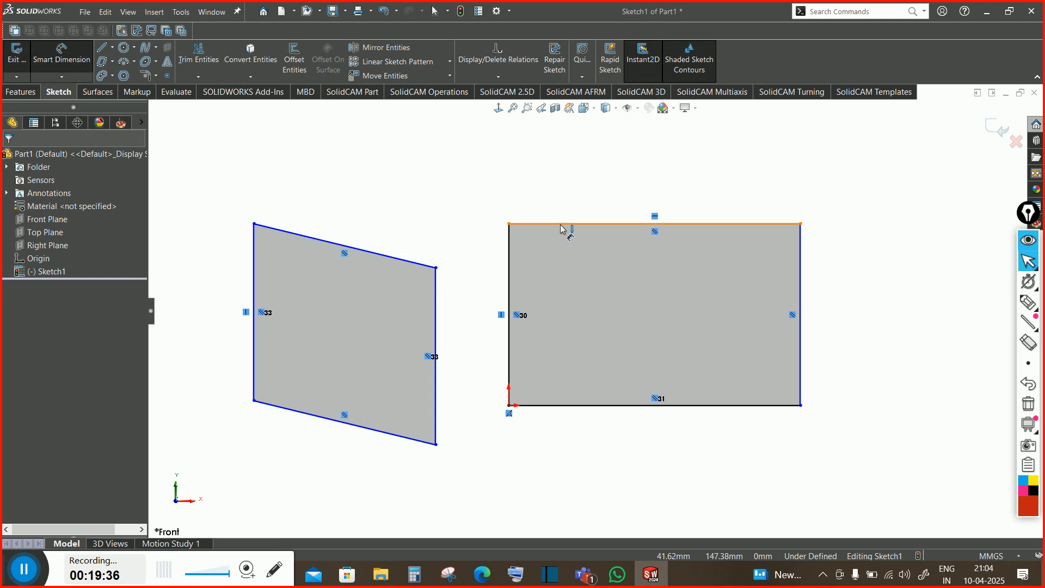
{"action": "left_click", "coordinate": [586, 222]}
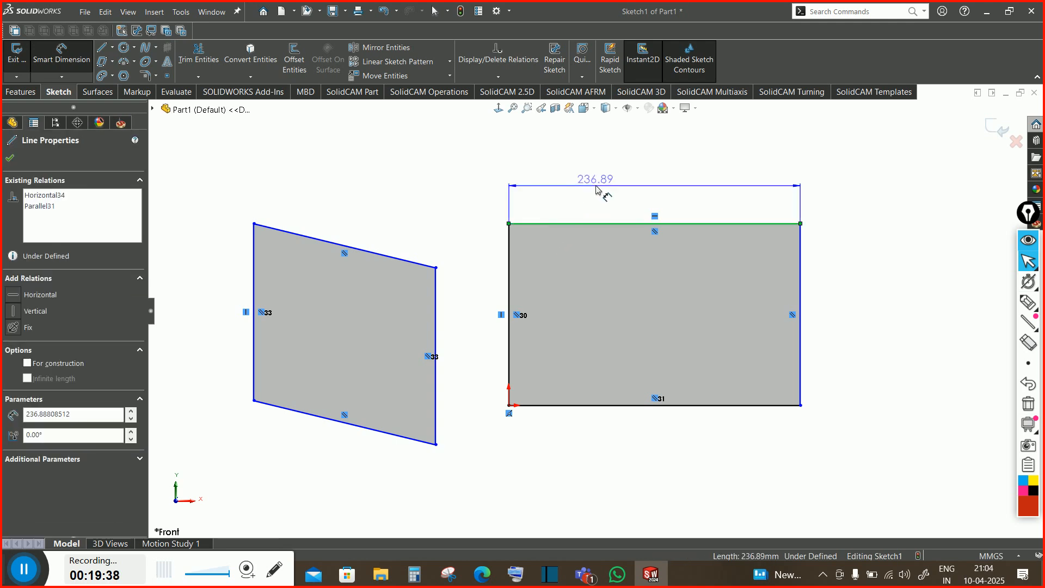
{"action": "left_click", "coordinate": [560, 166]}
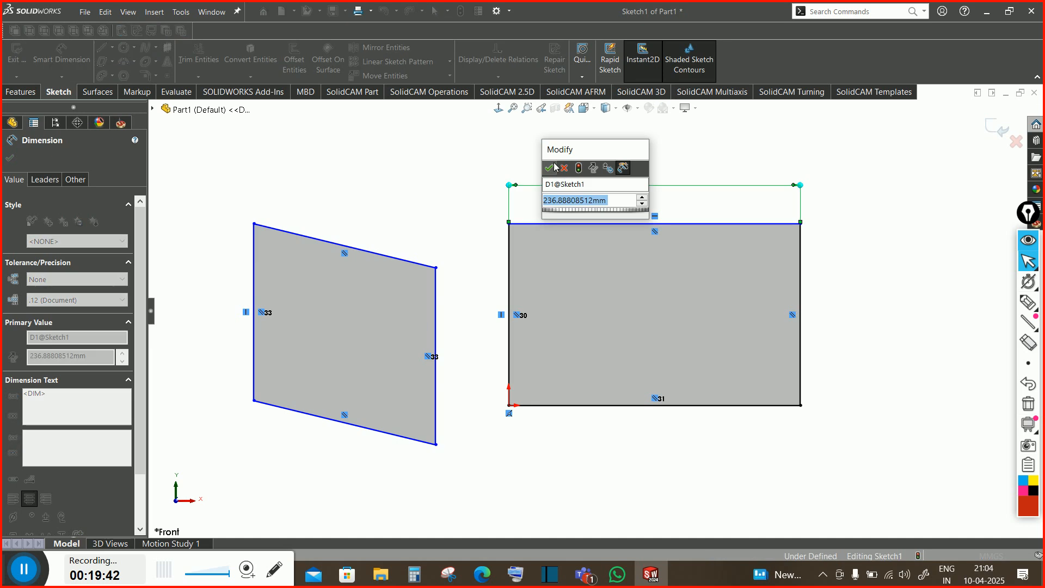
{"action": "key", "text": "Return"}
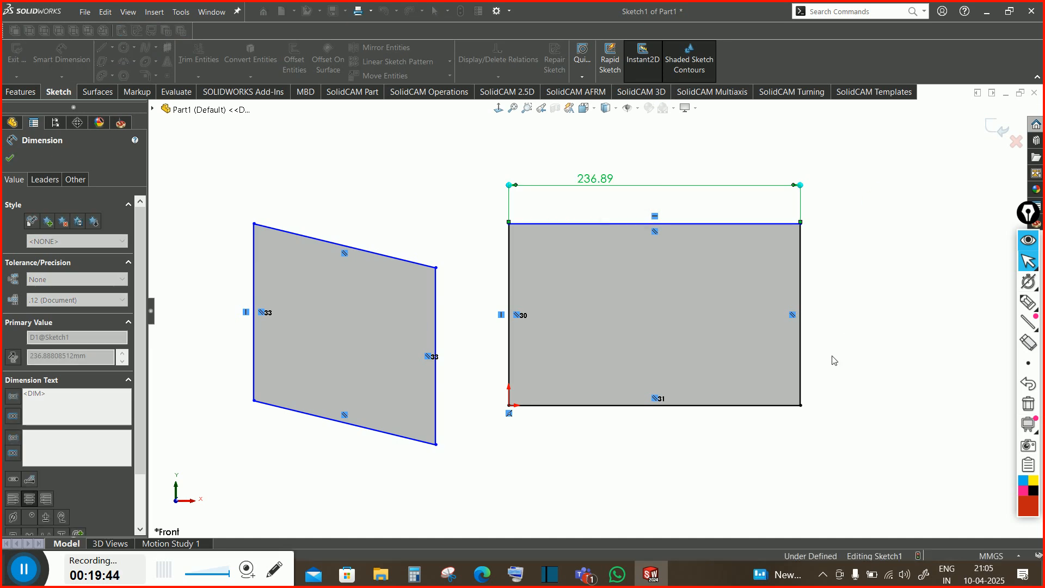
{"action": "left_click", "coordinate": [841, 281]}
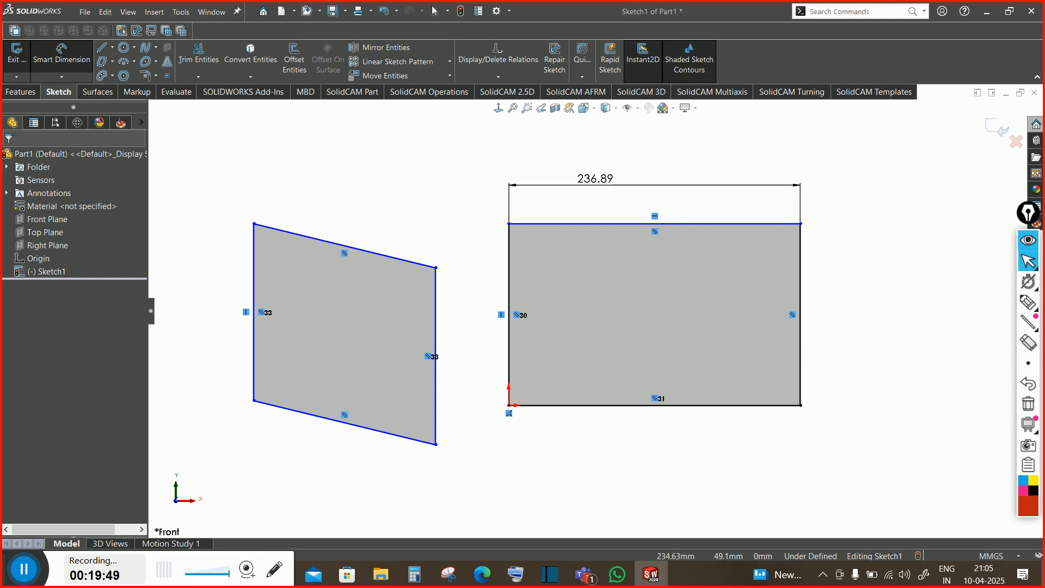
{"action": "left_click", "coordinate": [817, 345]}
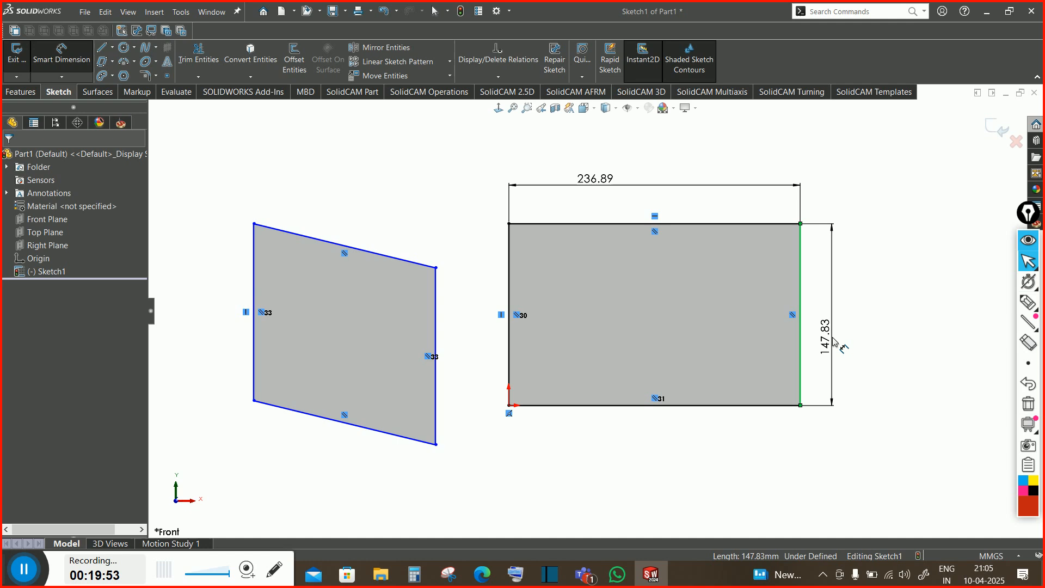
{"action": "left_click", "coordinate": [834, 341]}
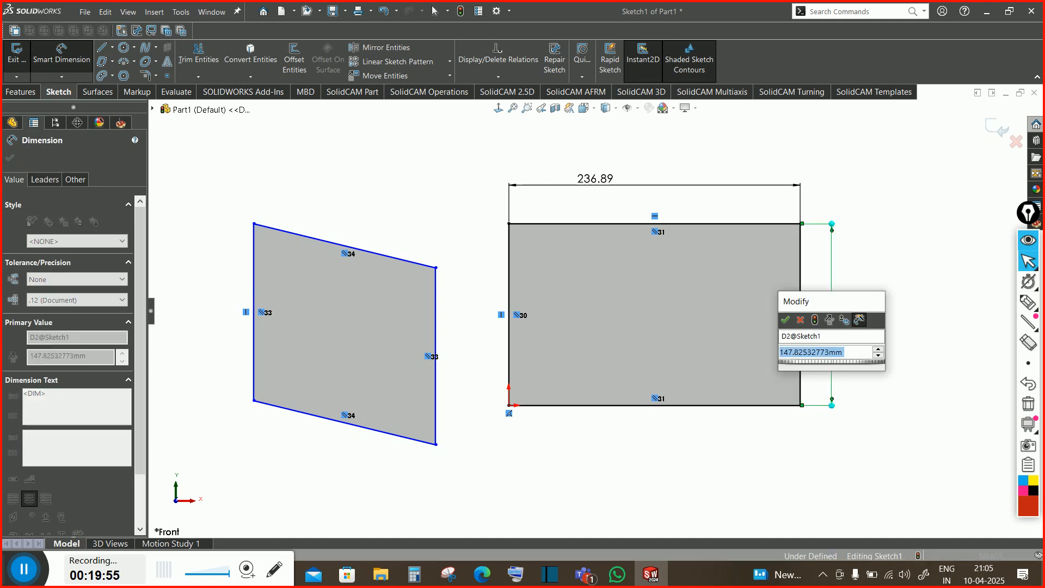
{"action": "left_click", "coordinate": [788, 322]}
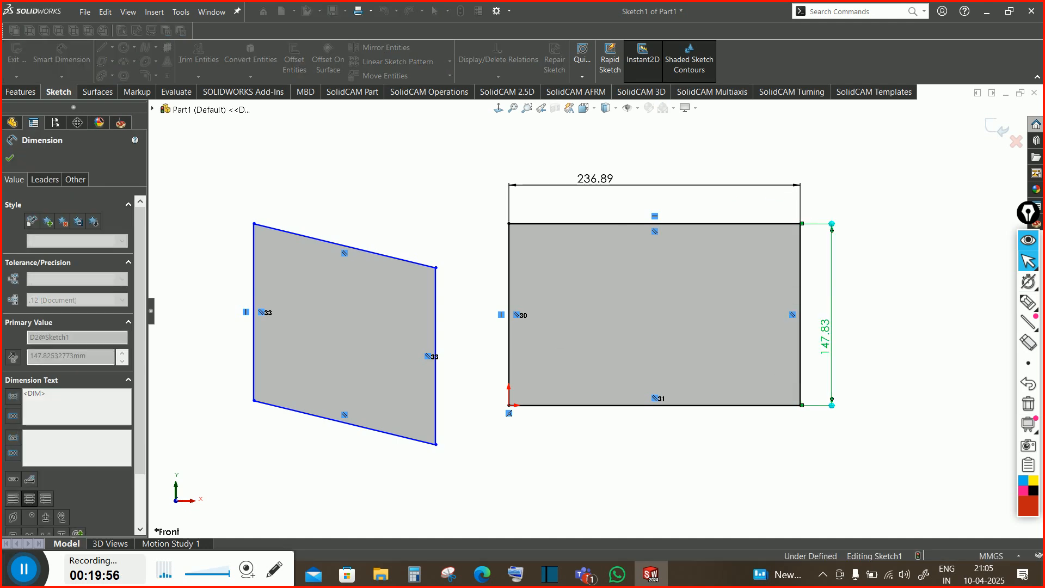
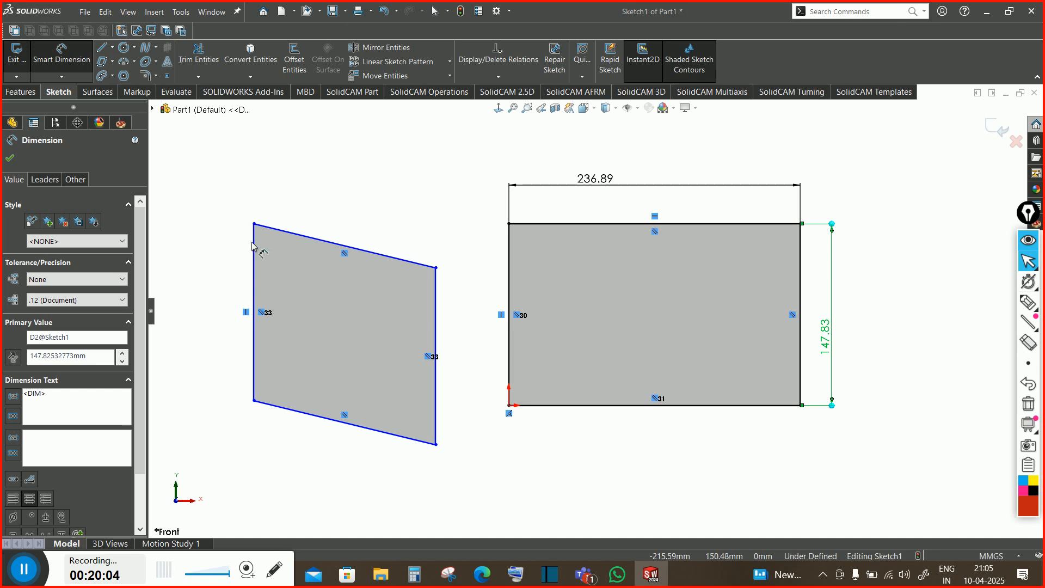
{"action": "left_click", "coordinate": [220, 270]}
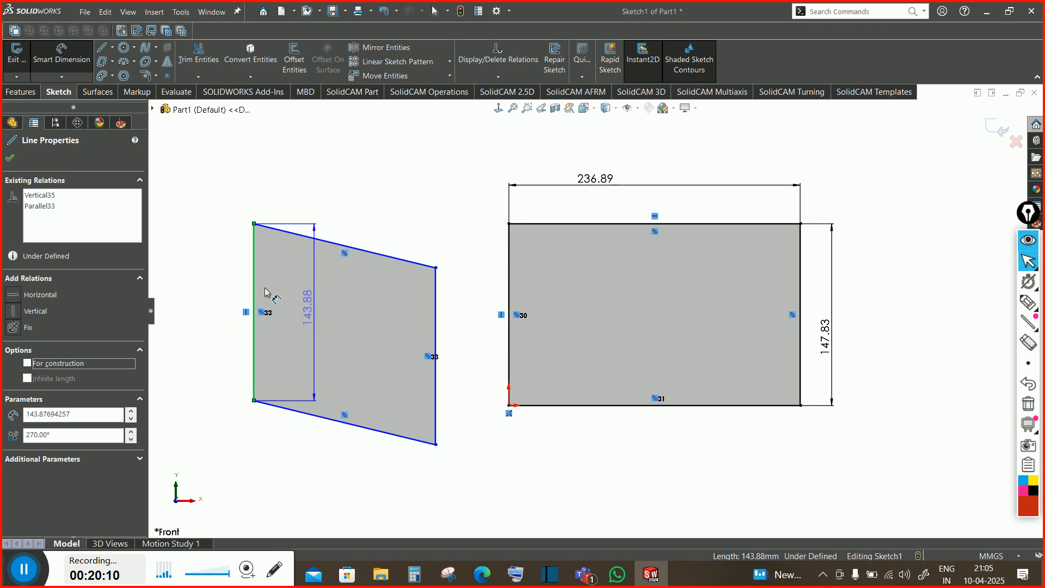
{"action": "key", "text": "Escape"}
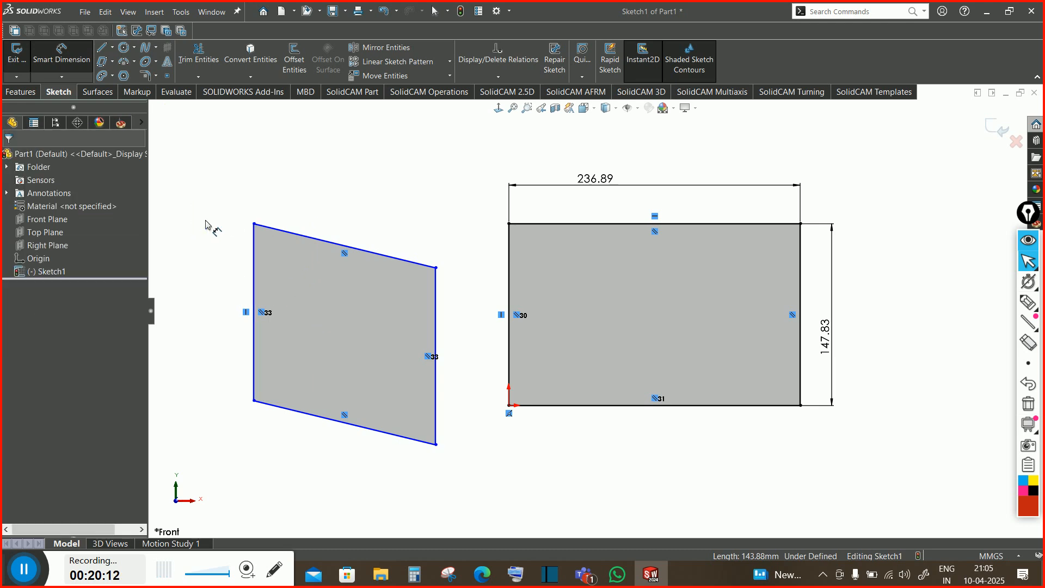
{"action": "left_click", "coordinate": [234, 231]}
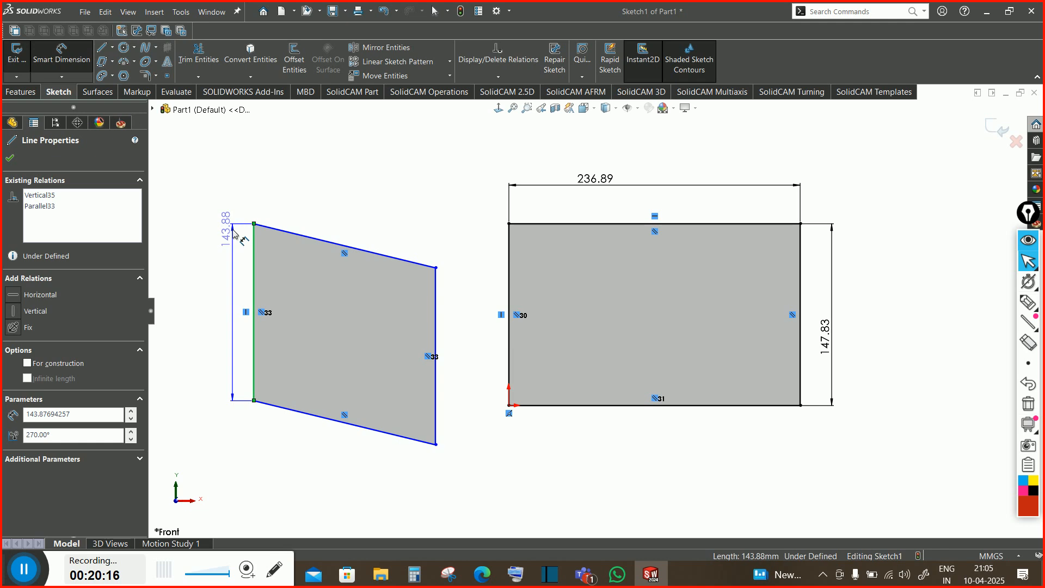
{"action": "key", "text": "Escape"}
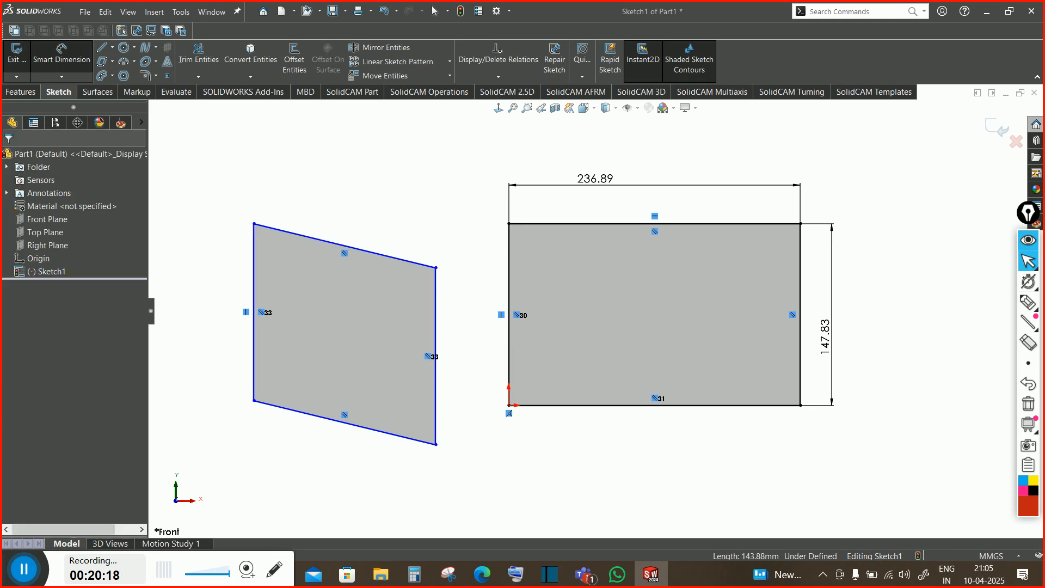
- Dimension the right vertical side of the slanted parallelogram, keeping its length as drawn
{"action": "left_click", "coordinate": [435, 419]}
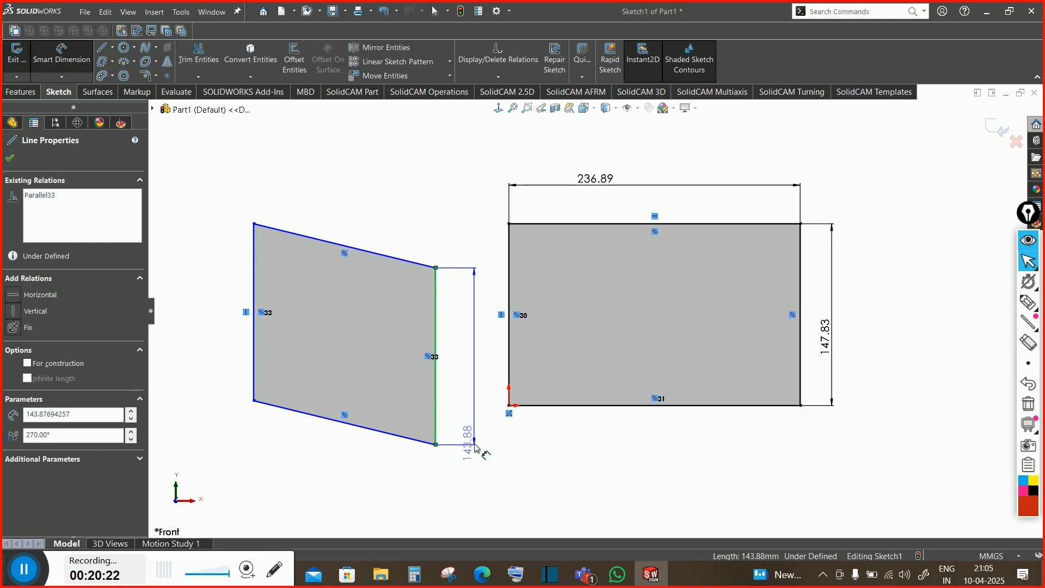
{"action": "left_click", "coordinate": [474, 426]}
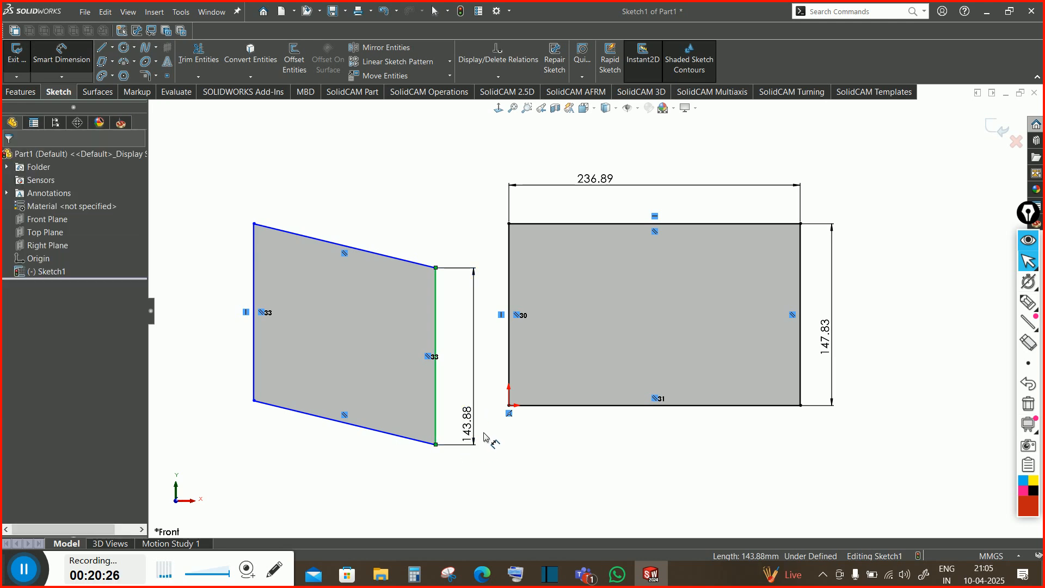
{"action": "left_click", "coordinate": [508, 444]}
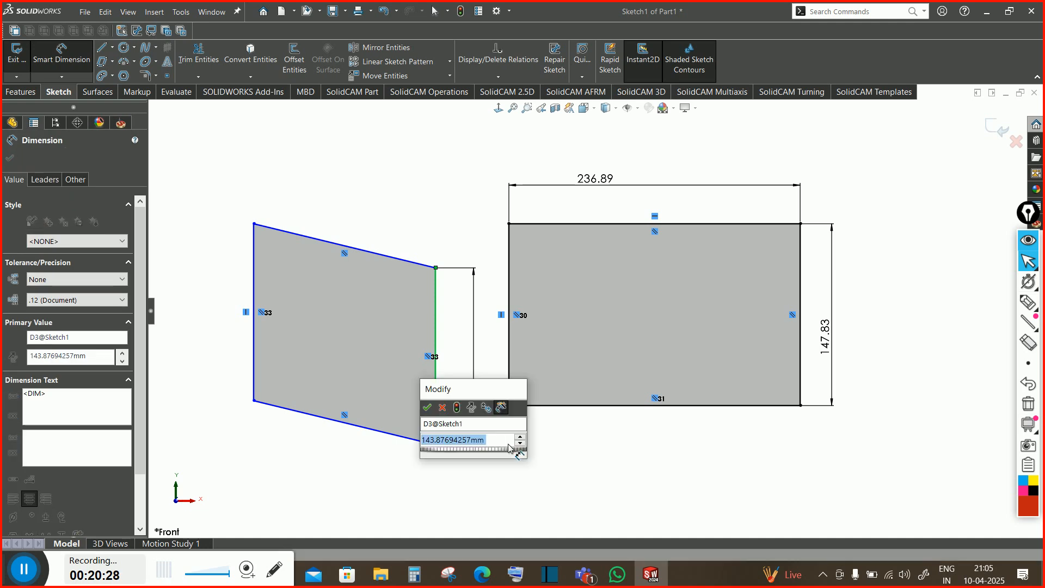
{"action": "left_click", "coordinate": [430, 412]}
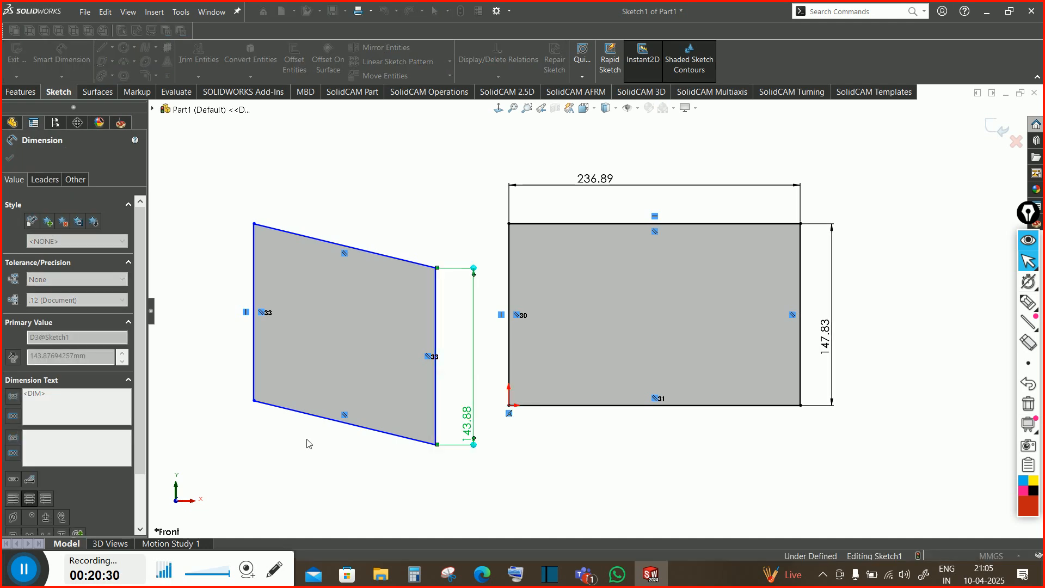
{"action": "left_click", "coordinate": [9, 158]}
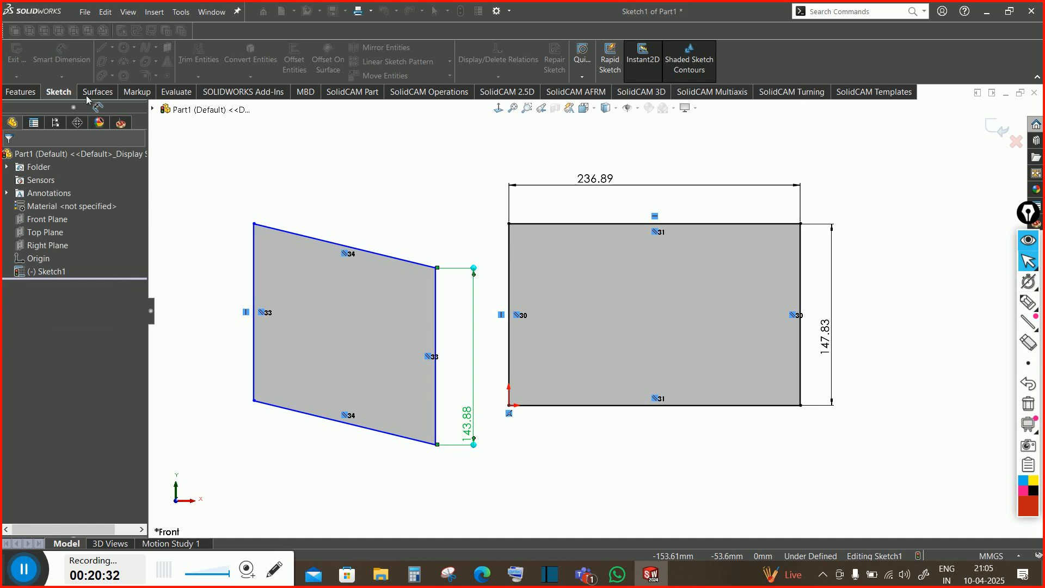
{"action": "left_click", "coordinate": [229, 191]}
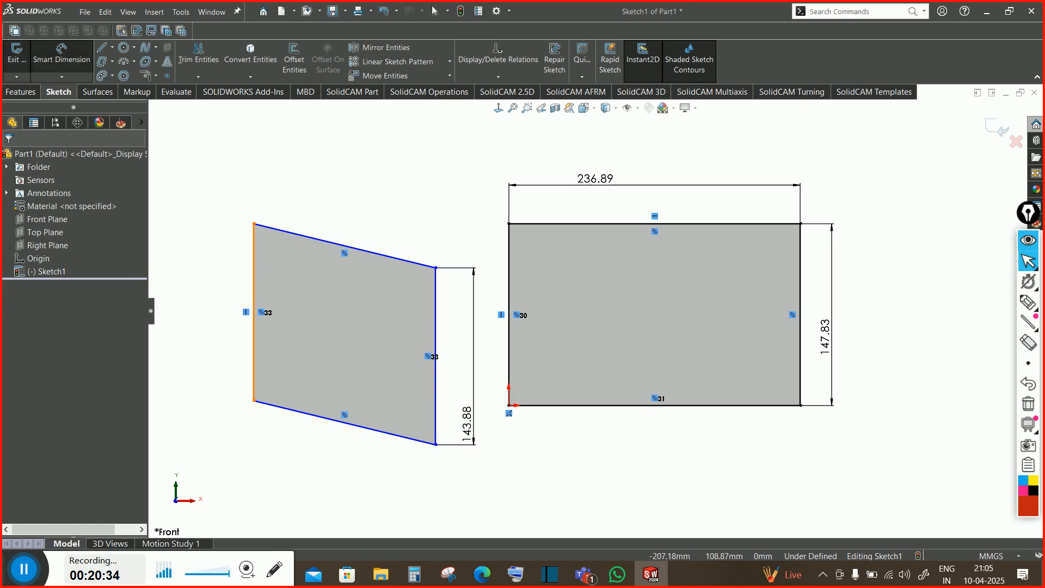
- Try to dimension the slanted parallelogram's left vertical side as well, and decline adding it as a driven dimension
{"action": "left_click", "coordinate": [219, 275]}
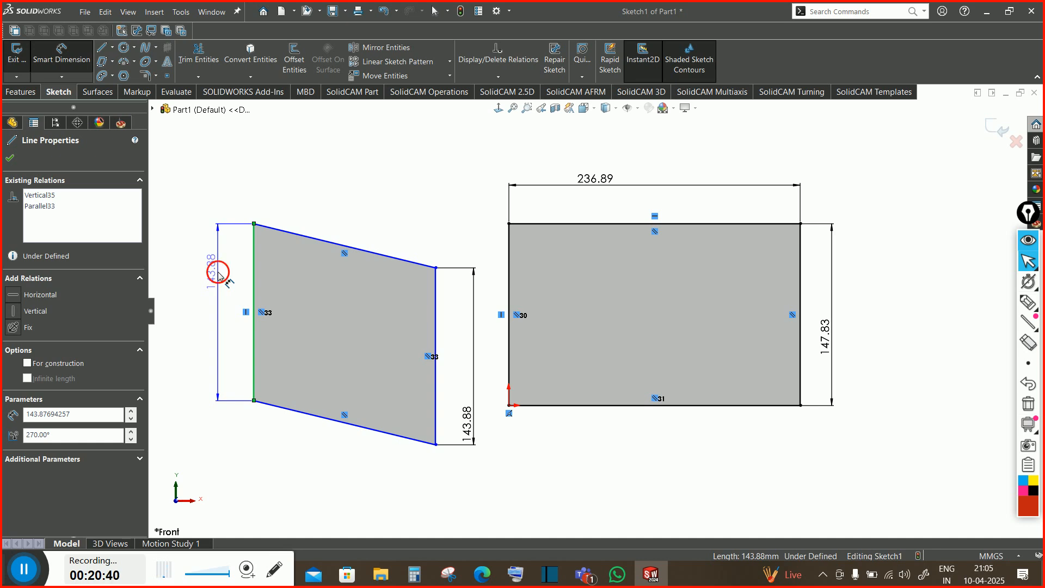
{"action": "left_click", "coordinate": [219, 274]}
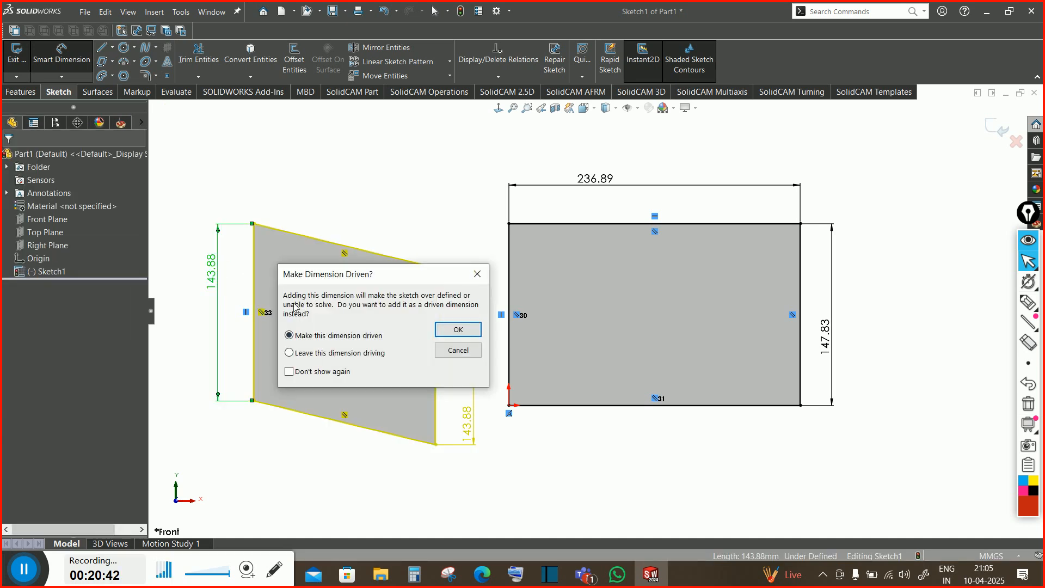
{"action": "left_click", "coordinate": [465, 351]}
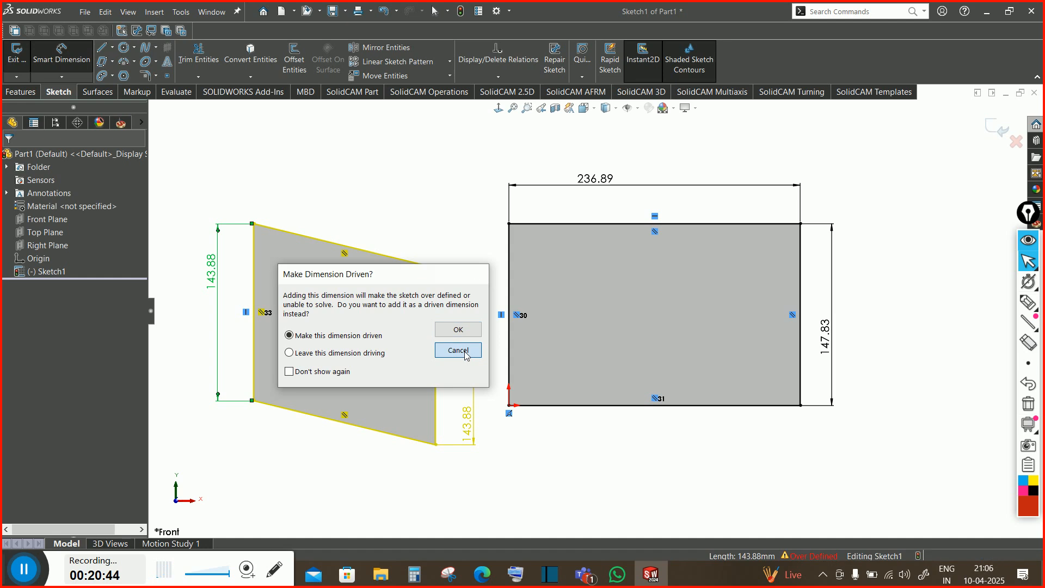
- Dimension the horizontal width of the slanted parallelogram across its upper side, keeping the width as drawn
{"action": "left_click", "coordinate": [387, 257]}
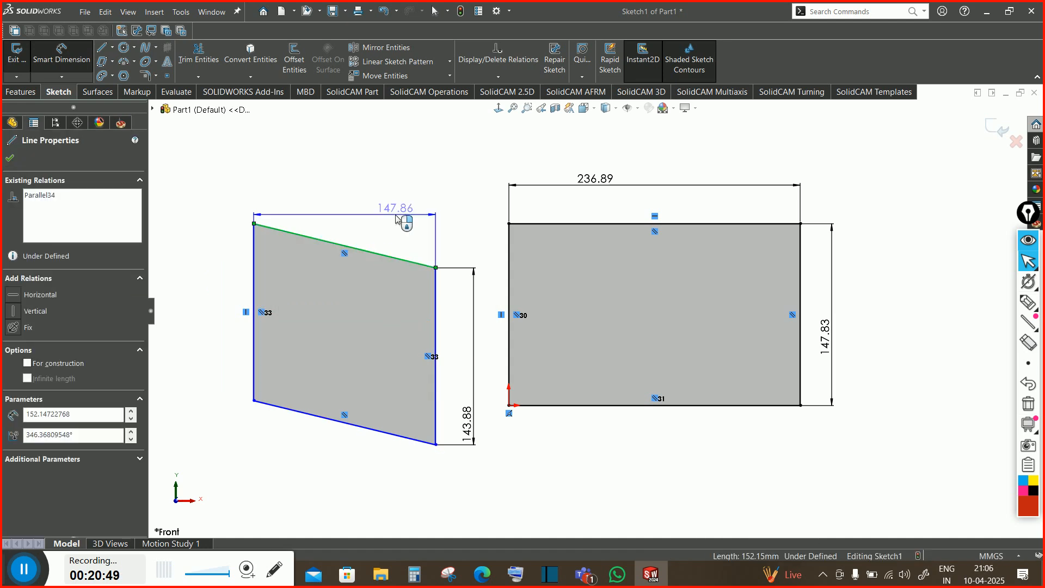
{"action": "left_click", "coordinate": [396, 219]}
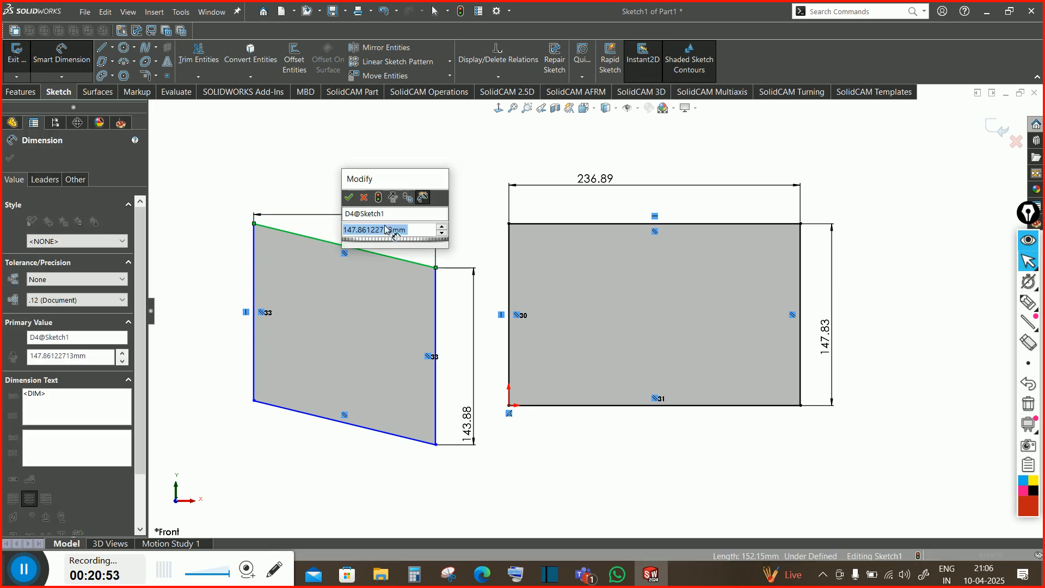
{"action": "key", "text": "Return"}
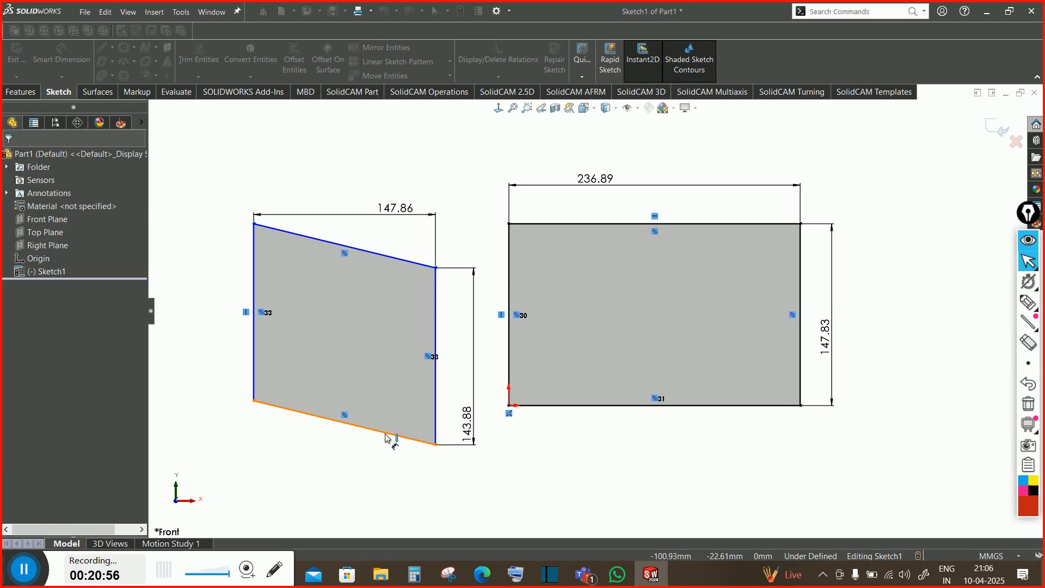
- Try to add a horizontal width dimension to the slanted parallelogram's lower side, and decline making it driven
{"action": "left_click", "coordinate": [373, 477]}
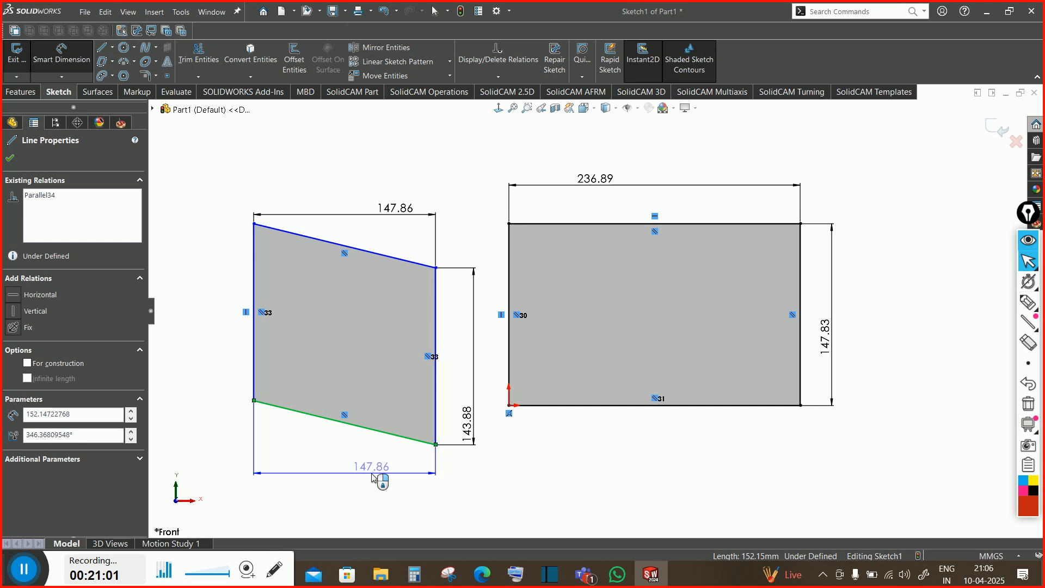
{"action": "left_click", "coordinate": [374, 478]}
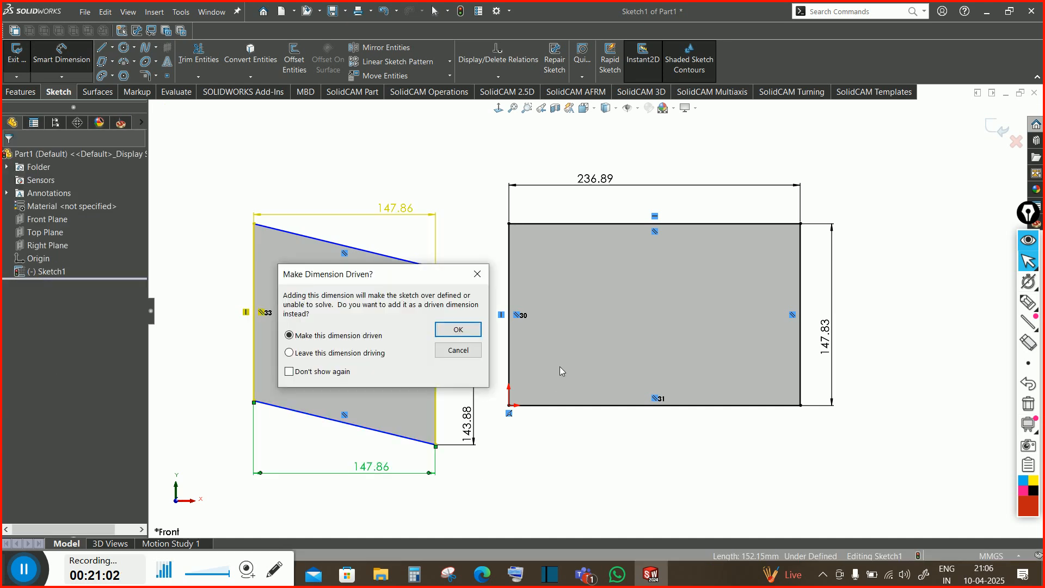
{"action": "left_click", "coordinate": [459, 350]}
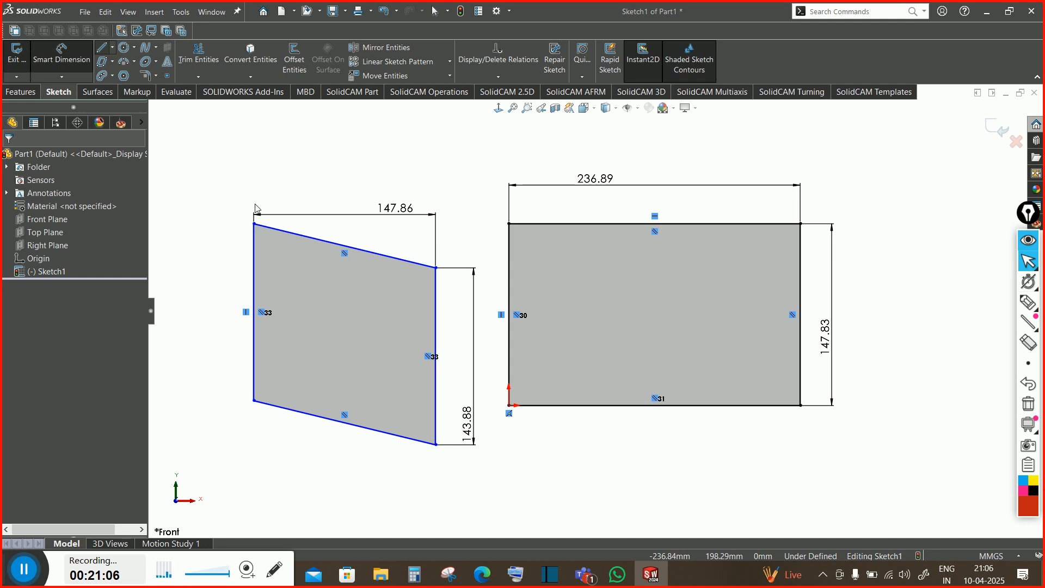
{"action": "key", "text": "l"}
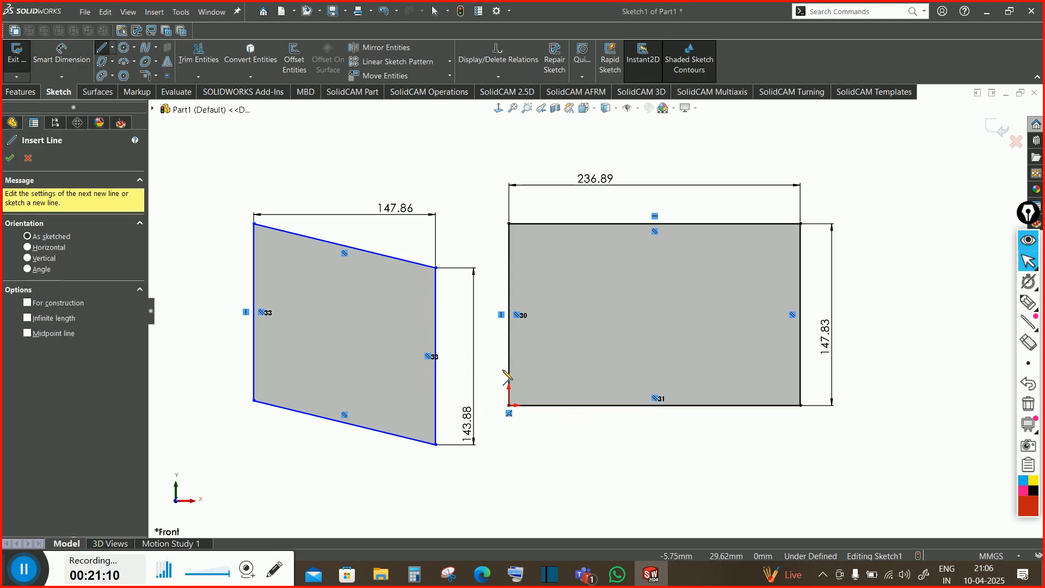
{"action": "right_click", "coordinate": [306, 111]}
{"action": "left_click", "coordinate": [101, 47]}
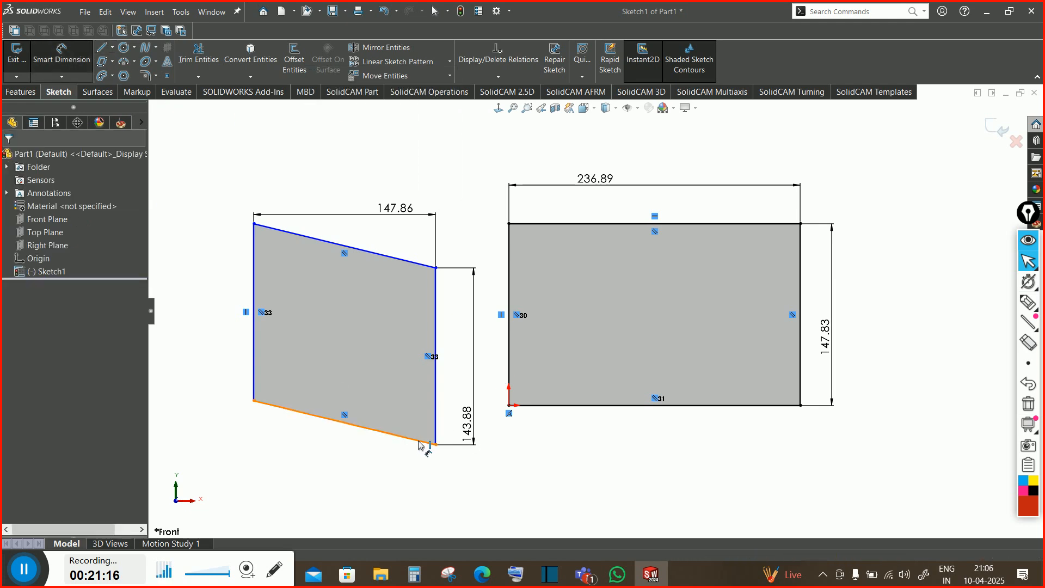
- Dimension the angle between the slanted parallelogram's lower side and the lower side of the shape at the origin as 15°
{"action": "left_click", "coordinate": [562, 405]}
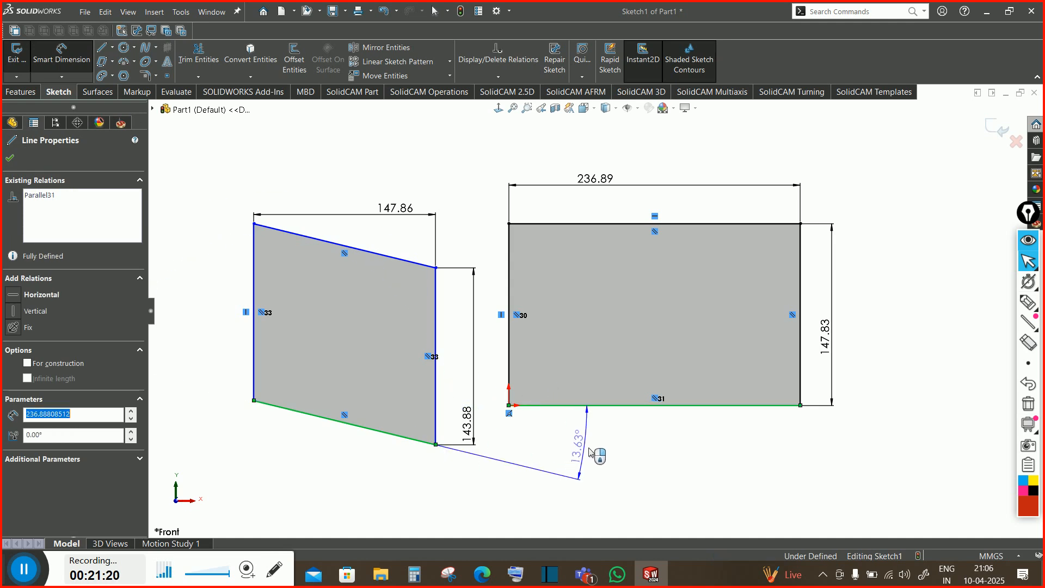
{"action": "left_click", "coordinate": [589, 448]}
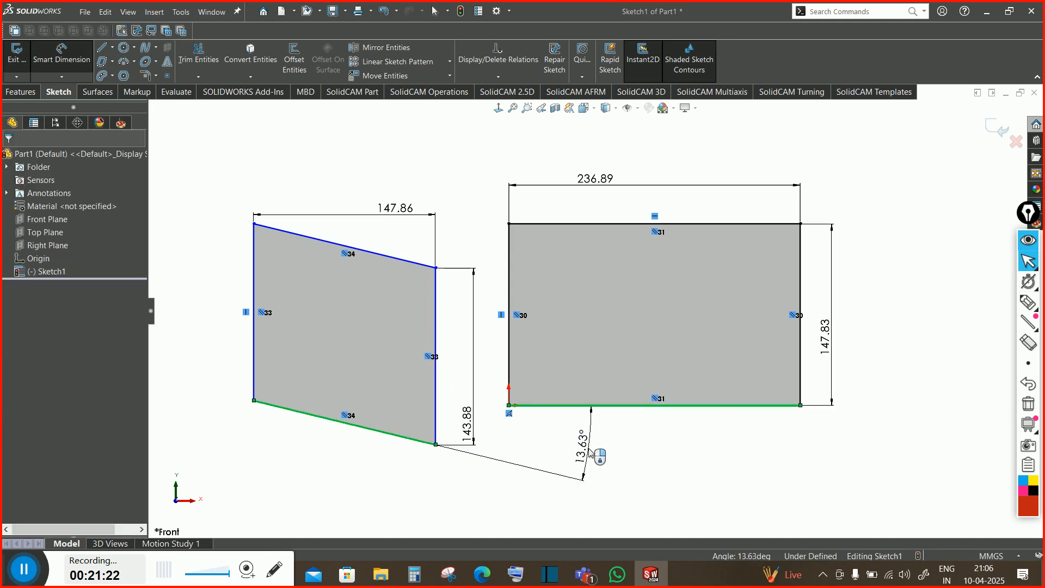
{"action": "left_click", "coordinate": [618, 456]}
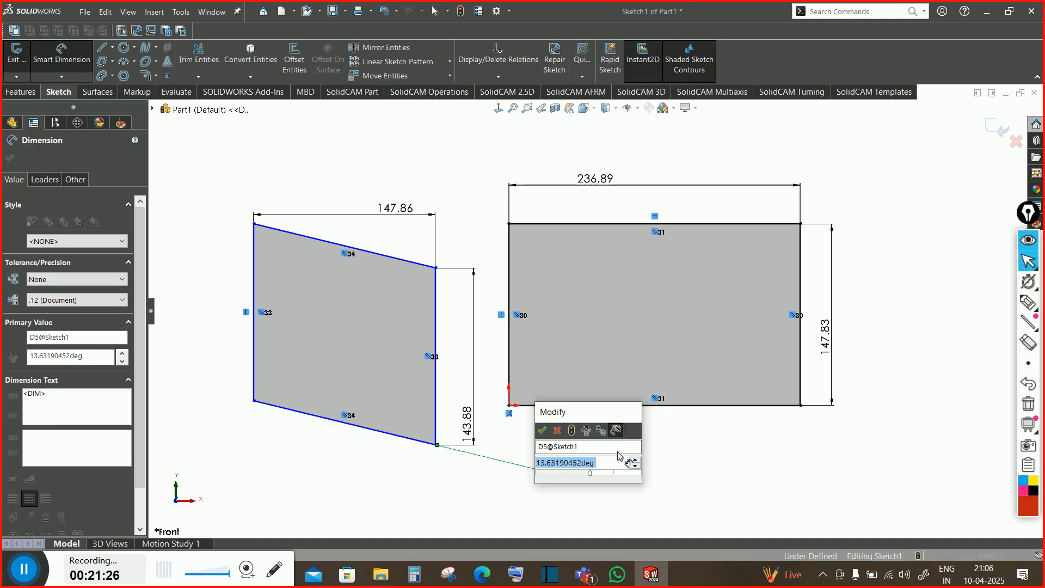
{"action": "type", "text": "15"}
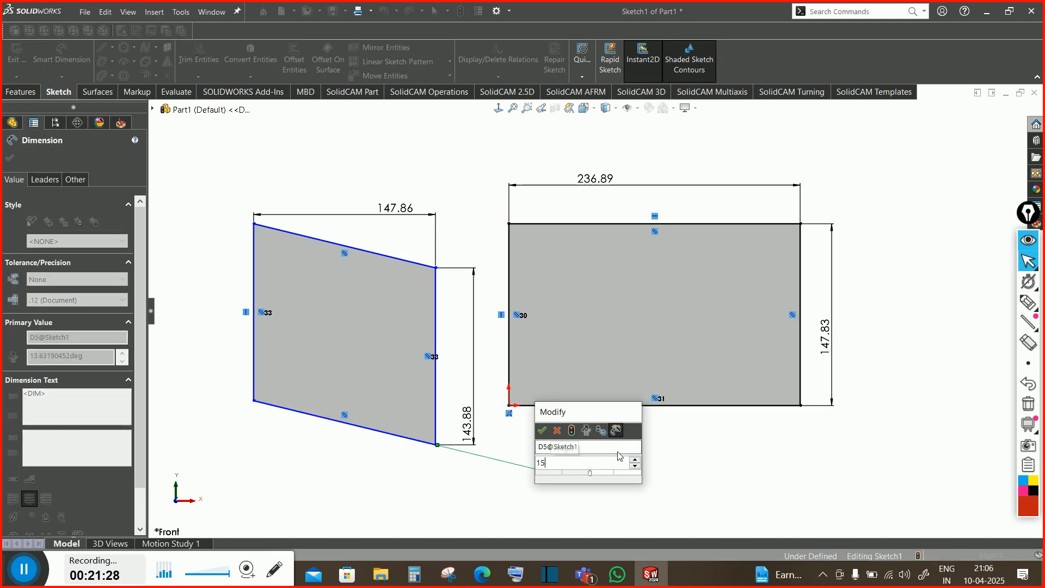
{"action": "key", "text": "Return"}
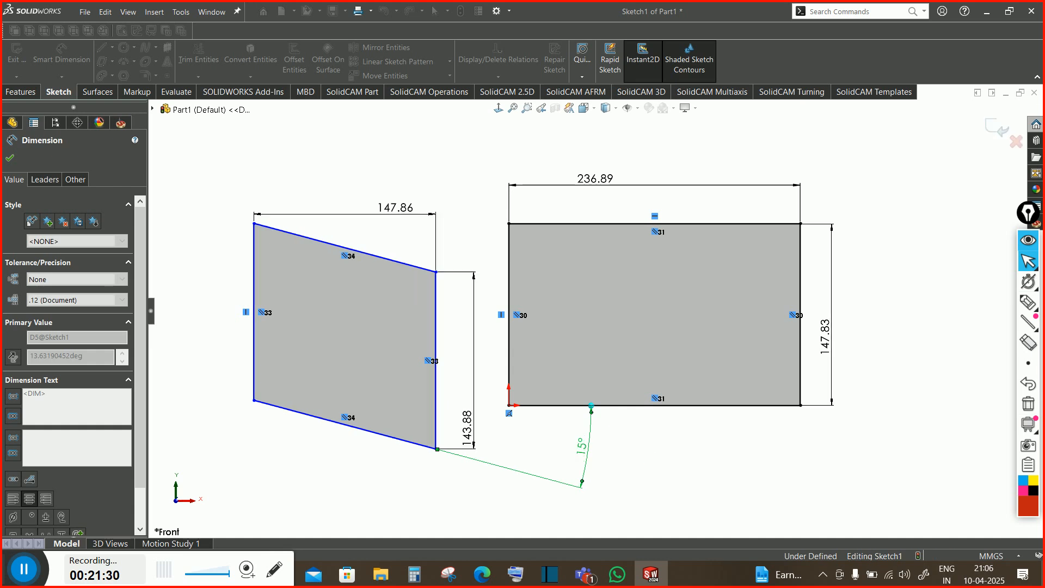
{"action": "key", "text": "Escape"}
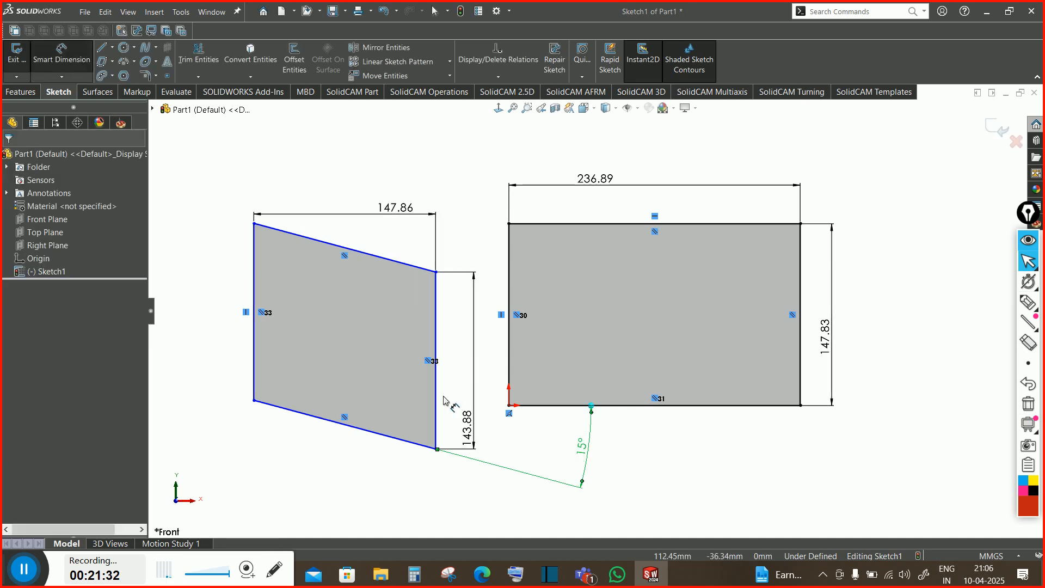
- Dimension the horizontal distance from the slanted parallelogram's lower right corner to the origin as 60 mm
{"action": "left_click", "coordinate": [435, 449]}
{"action": "left_click", "coordinate": [509, 406]}
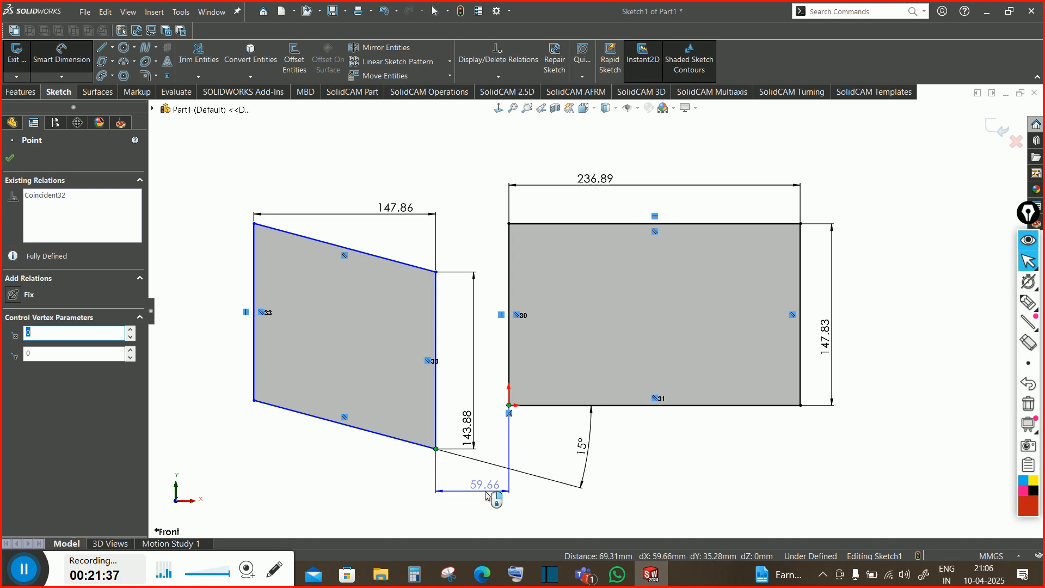
{"action": "left_click", "coordinate": [487, 494]}
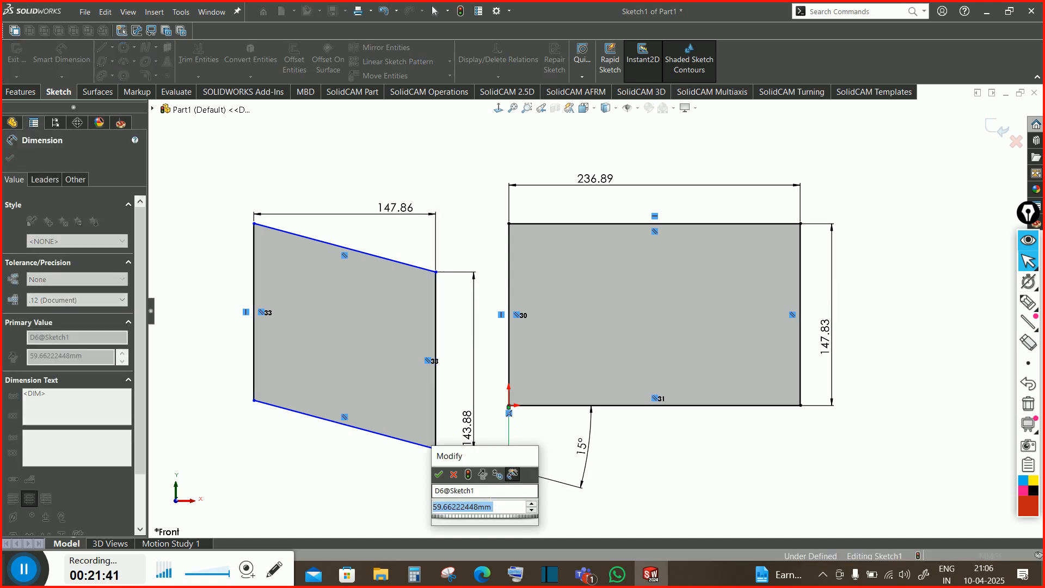
{"action": "key", "text": "Return"}
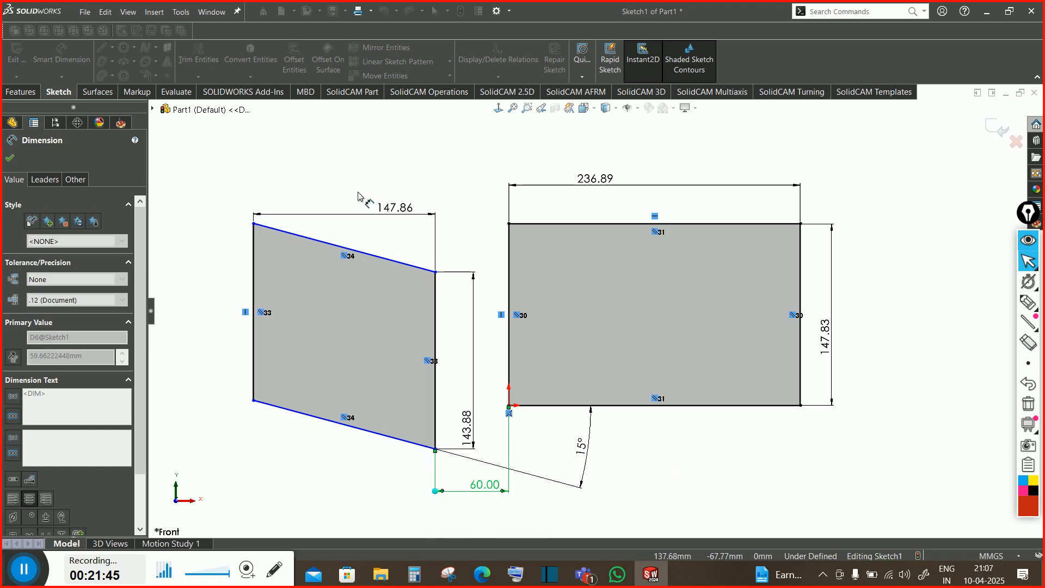
{"action": "key", "text": "Escape"}
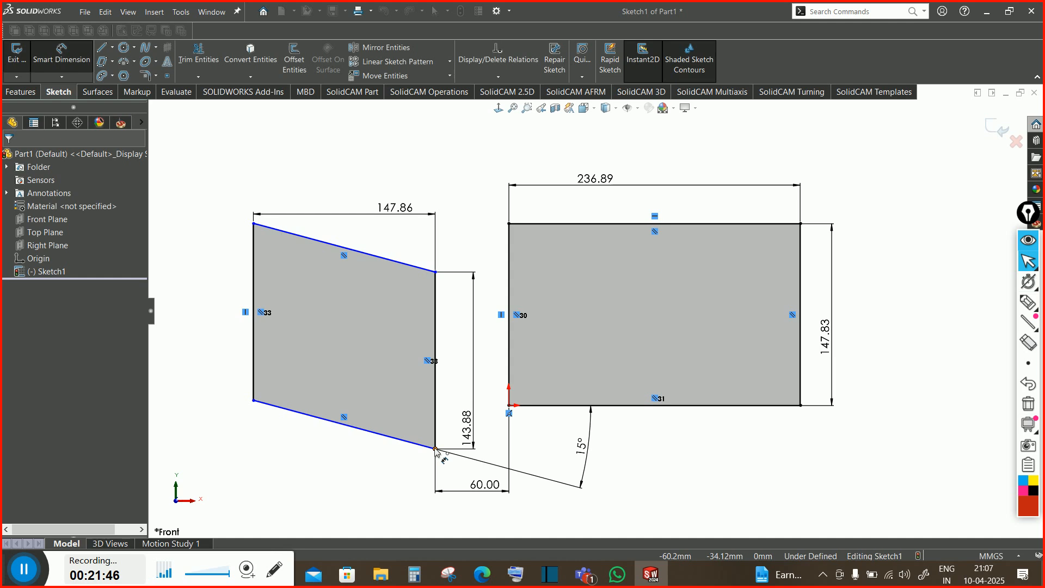
- Dimension the vertical distance from the slanted parallelogram's lower right corner to the origin as 45.28 mm
{"action": "left_click", "coordinate": [509, 407]}
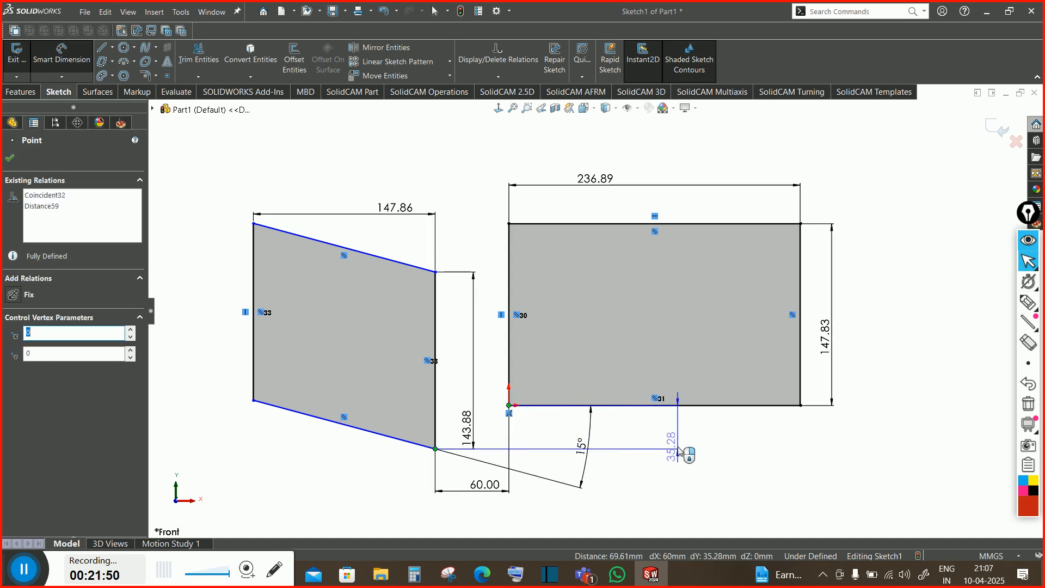
{"action": "left_click", "coordinate": [680, 439]}
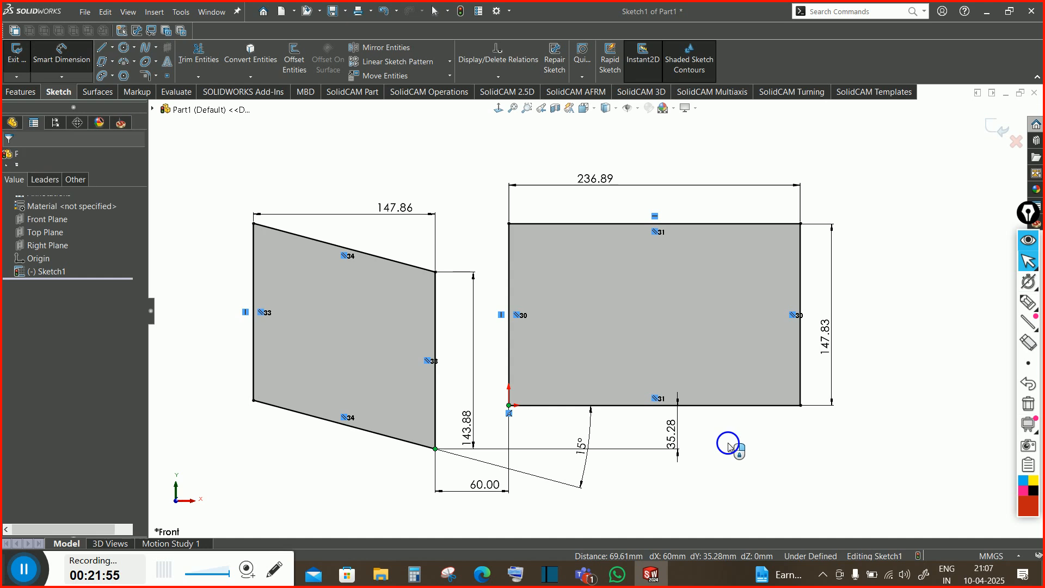
{"action": "scroll", "coordinate": [636, 419], "scroll_direction": "up", "scroll_amount": 1}
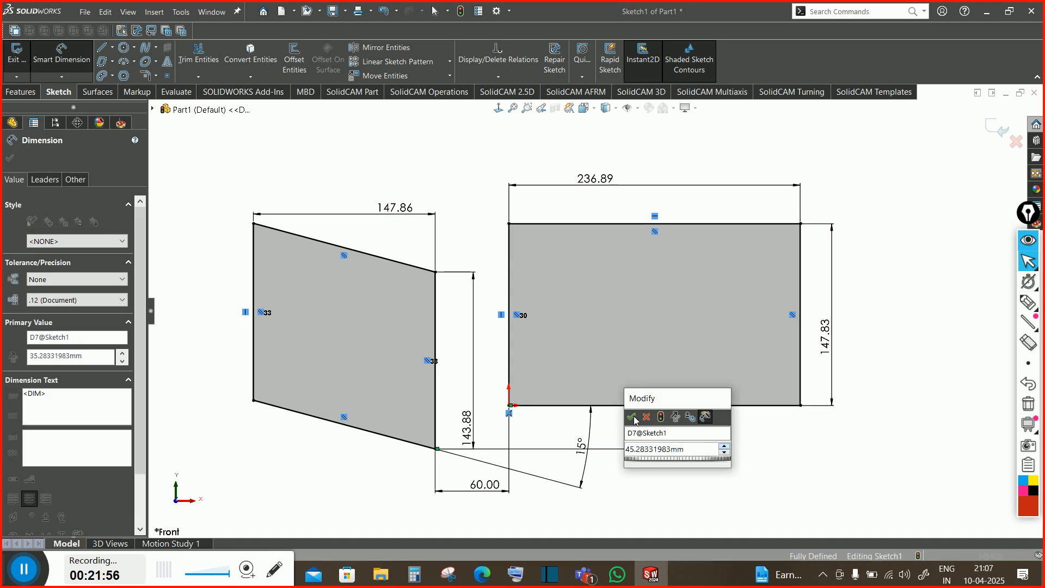
{"action": "left_click", "coordinate": [632, 417]}
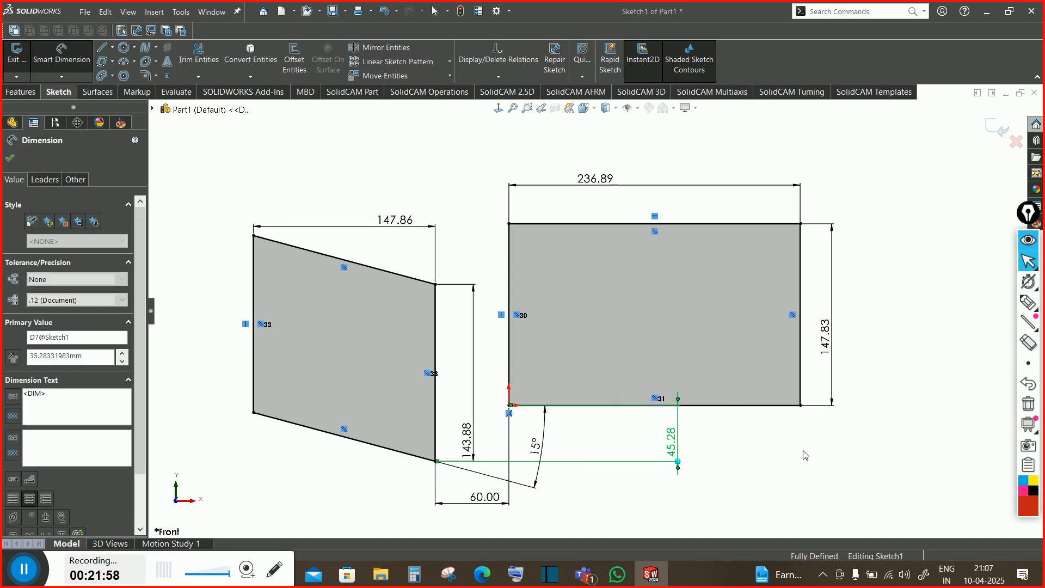
{"action": "left_click", "coordinate": [806, 455]}
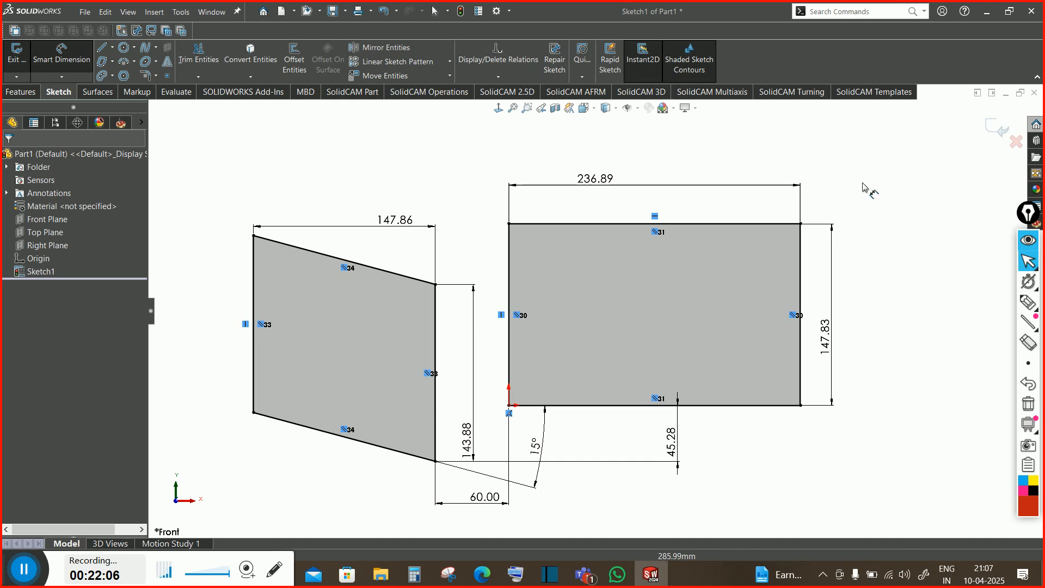
{"action": "right_click", "coordinate": [865, 158]}
{"action": "left_click", "coordinate": [881, 190]}
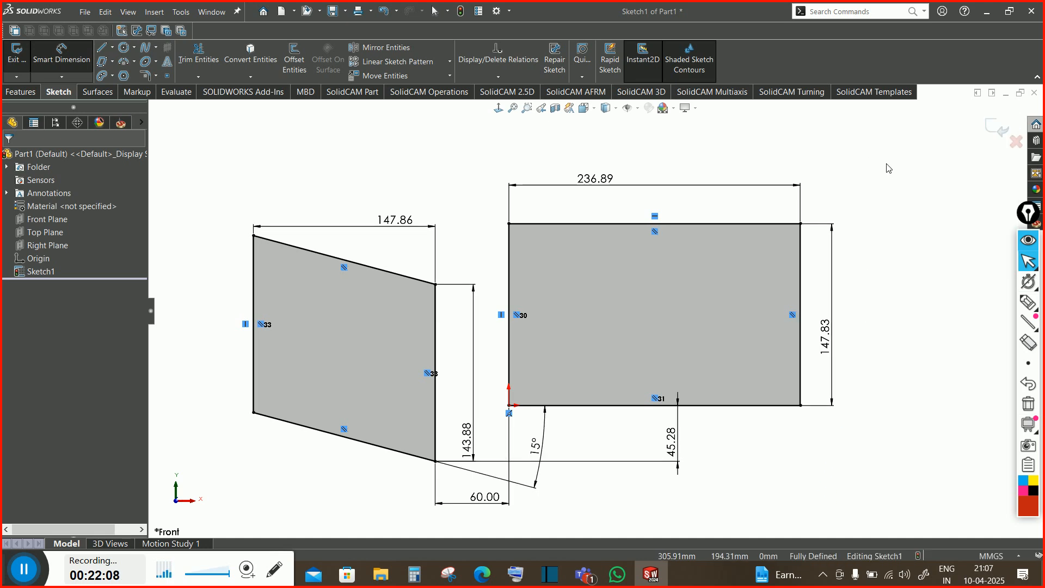
{"action": "left_click", "coordinate": [896, 149]}
{"action": "left_click_drag", "start_coordinate": [896, 148], "coordinate": [848, 217]}
{"action": "left_click_drag", "start_coordinate": [745, 268], "coordinate": [744, 269]}
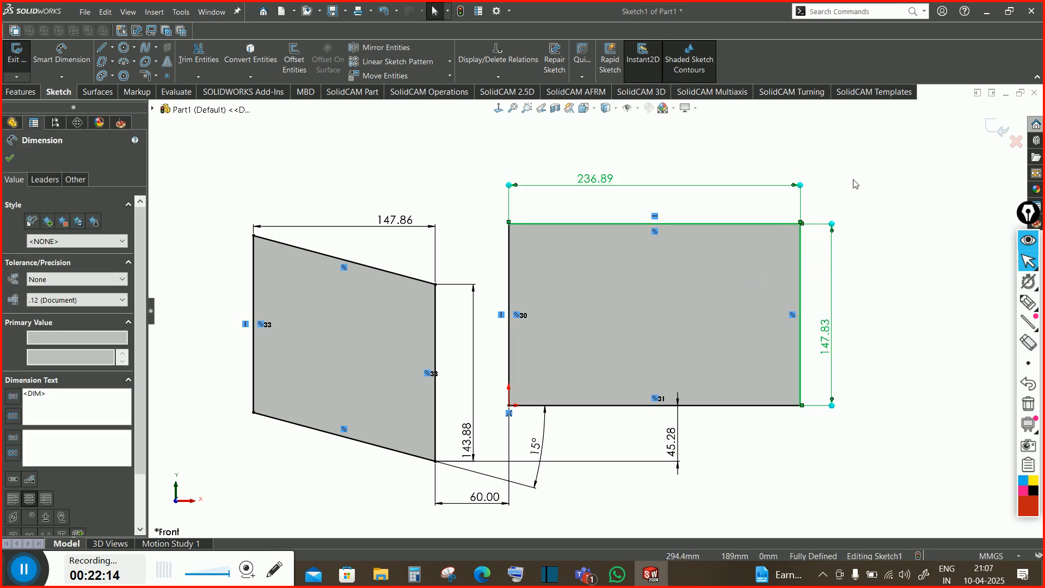
{"action": "left_click", "coordinate": [871, 174]}
{"action": "left_click_drag", "start_coordinate": [486, 208], "coordinate": [521, 236]}
{"action": "left_click_drag", "start_coordinate": [463, 177], "coordinate": [515, 245]}
{"action": "left_click_drag", "start_coordinate": [508, 158], "coordinate": [572, 257]}
{"action": "left_click_drag", "start_coordinate": [555, 158], "coordinate": [527, 175]}
{"action": "left_click_drag", "start_coordinate": [468, 144], "coordinate": [833, 249]}
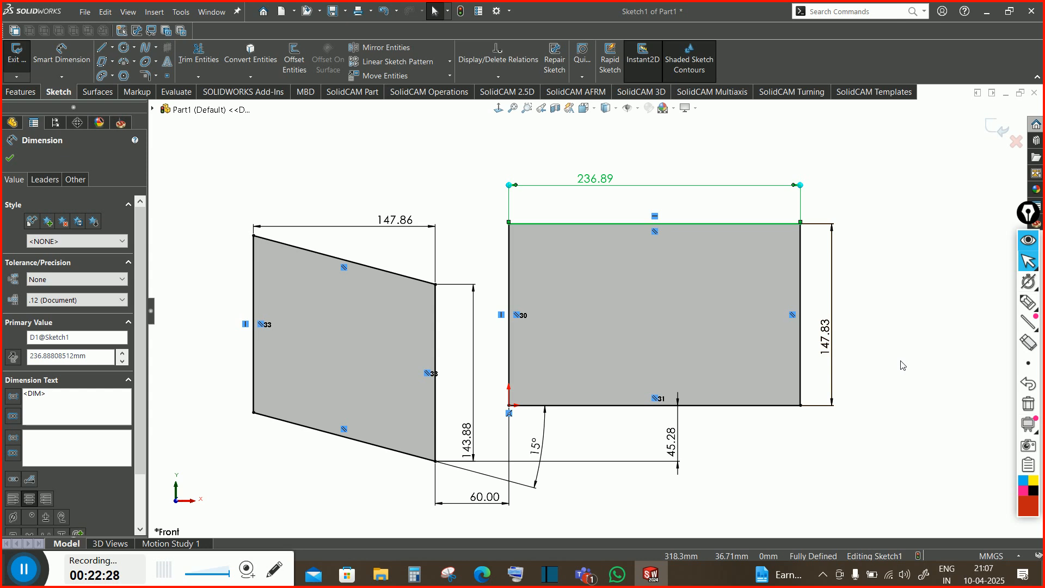
- Delete both shapes and all their dimensions from the sketch
{"action": "right_click", "coordinate": [895, 130]}
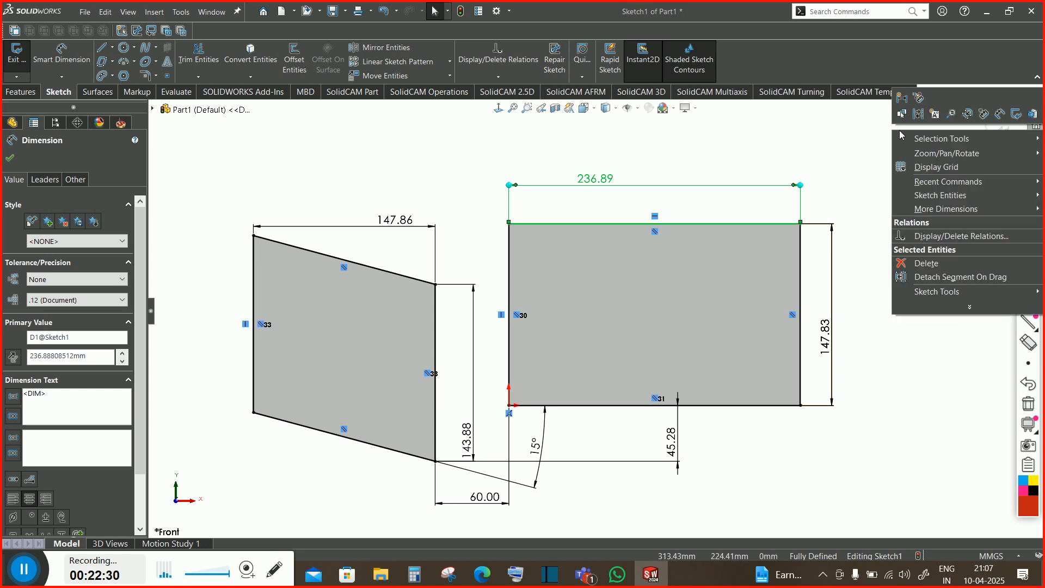
{"action": "left_click", "coordinate": [856, 156]}
{"action": "mouse_move", "coordinate": [901, 131]}
{"action": "left_mouse_down"}
{"action": "mouse_move", "coordinate": [873, 264]}
{"action": "mouse_move", "coordinate": [682, 408]}
{"action": "mouse_move", "coordinate": [294, 527]}
{"action": "mouse_move", "coordinate": [225, 534]}
{"action": "left_mouse_up"}
{"action": "key", "text": "Delete"}
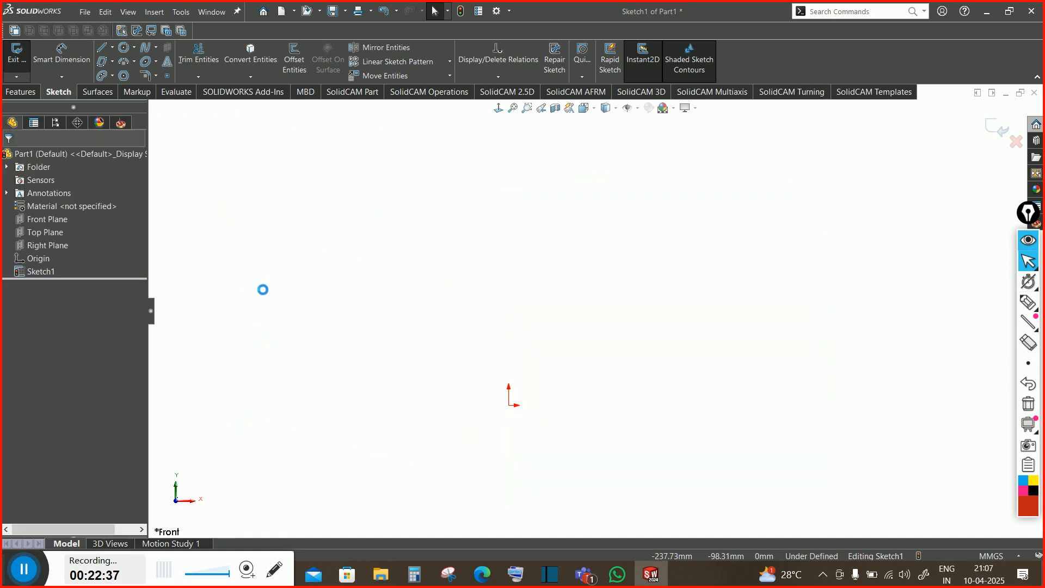
- Sketch a horizontal straight slot starting at the origin, about 134 mm between arc centers and about 51 mm wide
{"action": "left_click", "coordinate": [113, 77]}
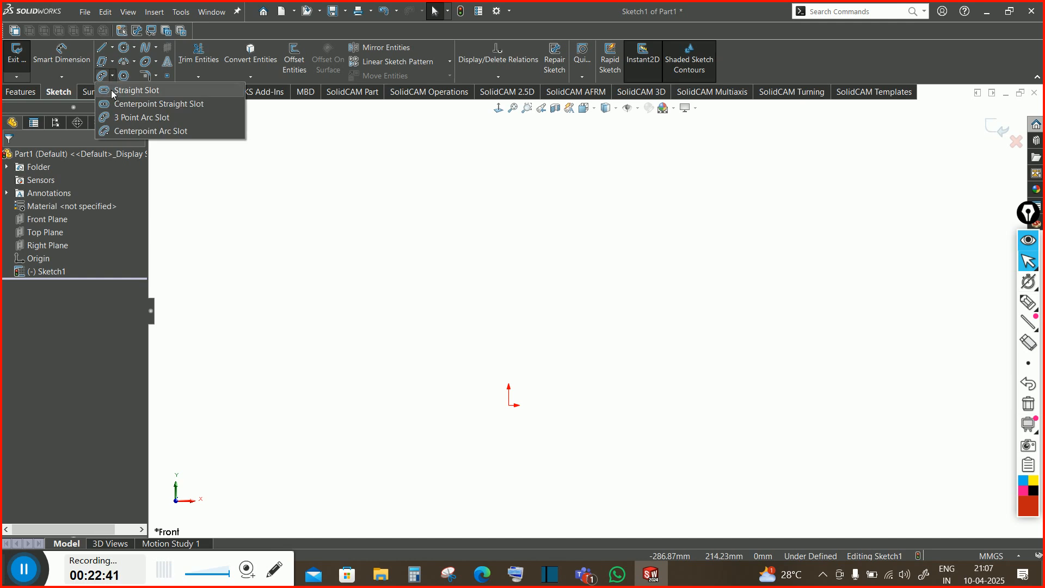
{"action": "left_click", "coordinate": [112, 92]}
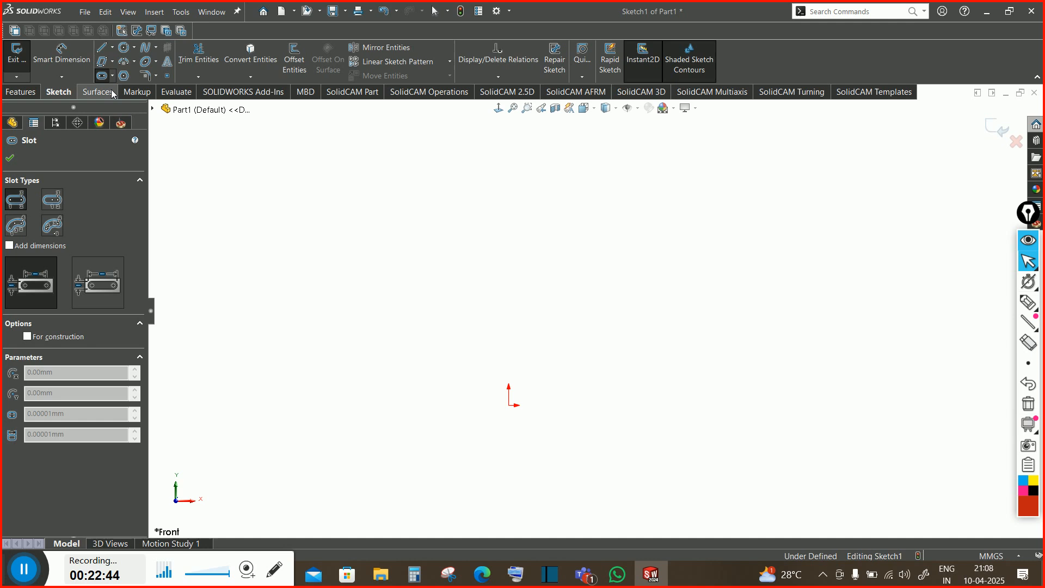
{"action": "left_click", "coordinate": [510, 406]}
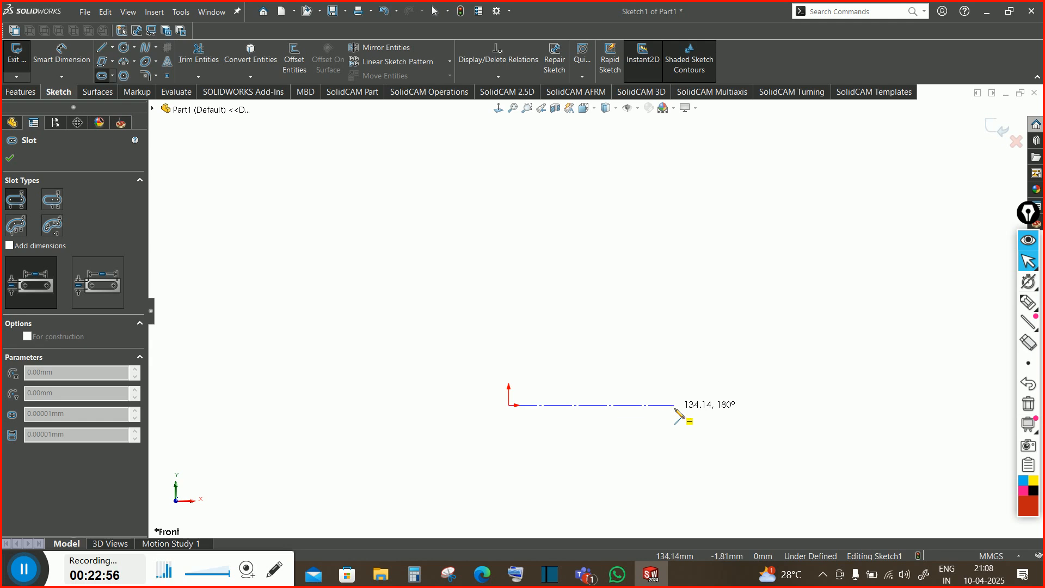
{"action": "double_click", "coordinate": [674, 408]}
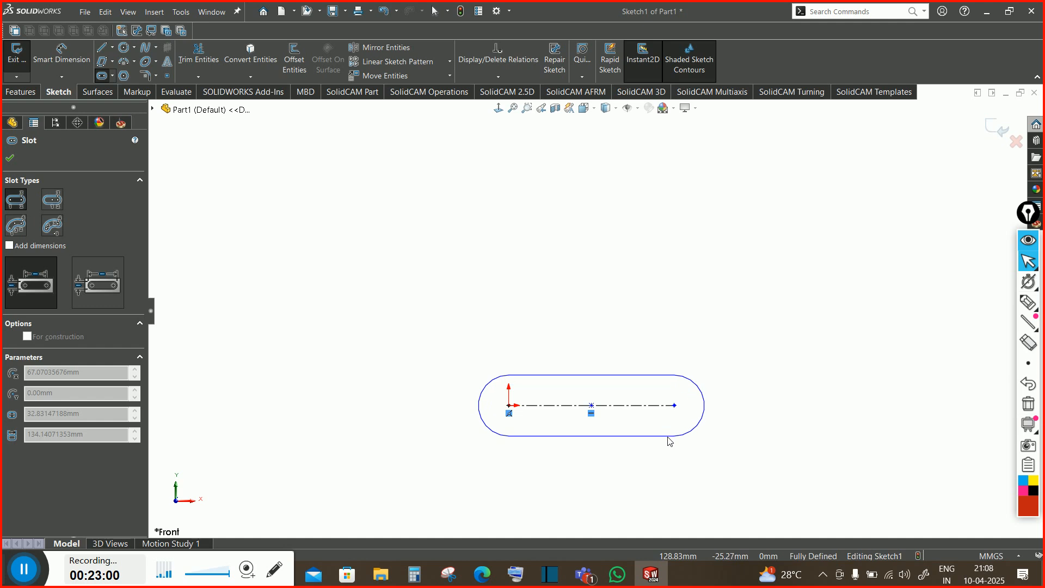
{"action": "left_click", "coordinate": [669, 441]}
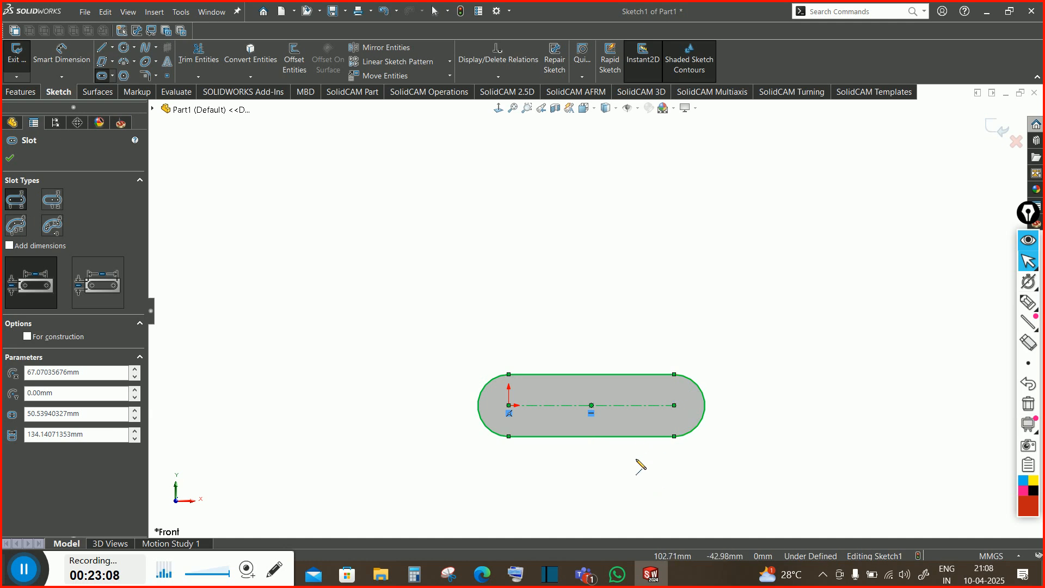
{"action": "right_click", "coordinate": [549, 321]}
{"action": "left_click", "coordinate": [553, 313]}
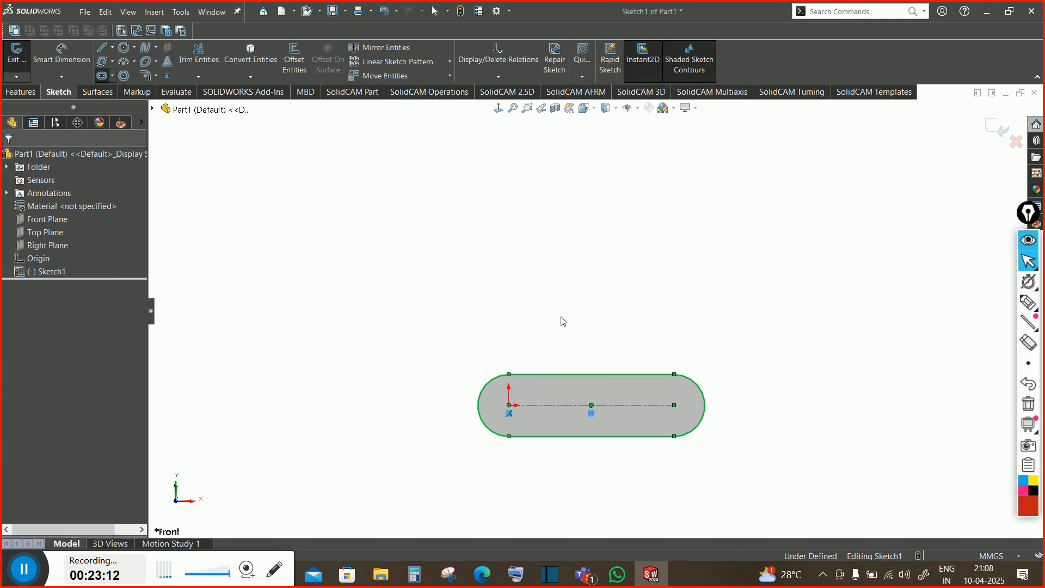
- Dimension the radius of the slot's right end arc as 20 mm
{"action": "left_click", "coordinate": [61, 54]}
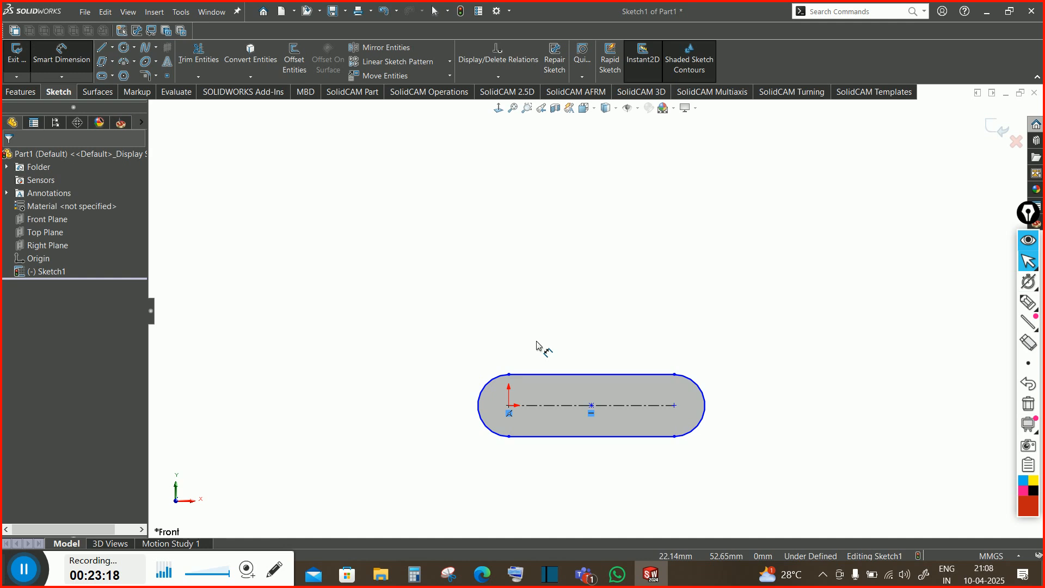
{"action": "left_click", "coordinate": [689, 381]}
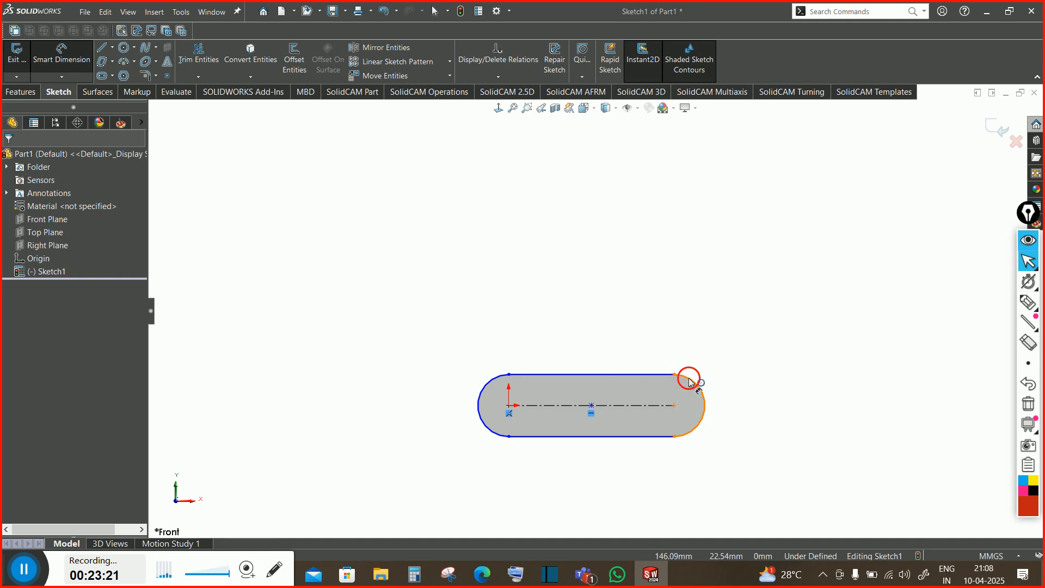
{"action": "left_click", "coordinate": [713, 300]}
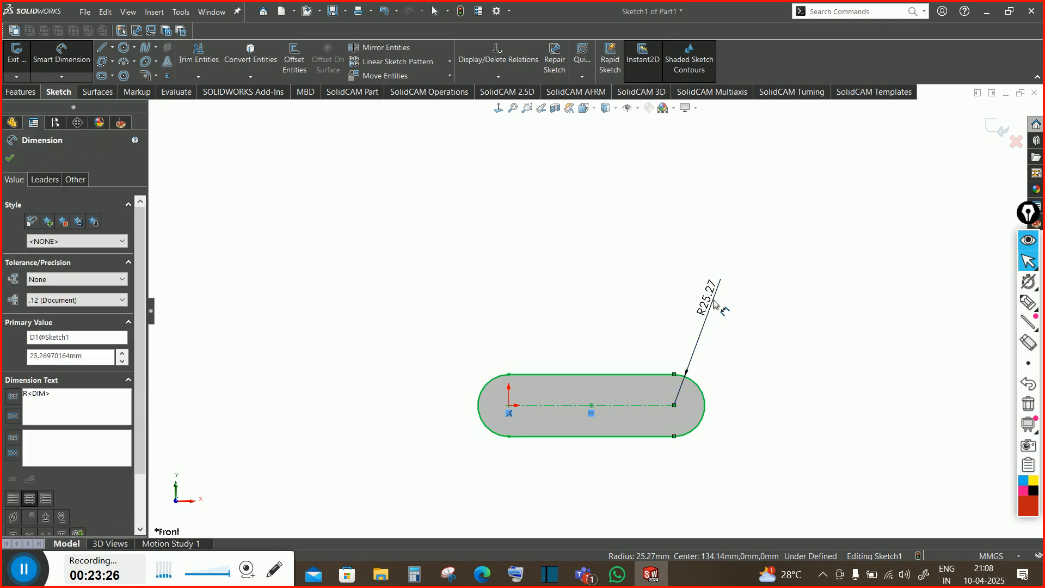
{"action": "type", "text": "20"}
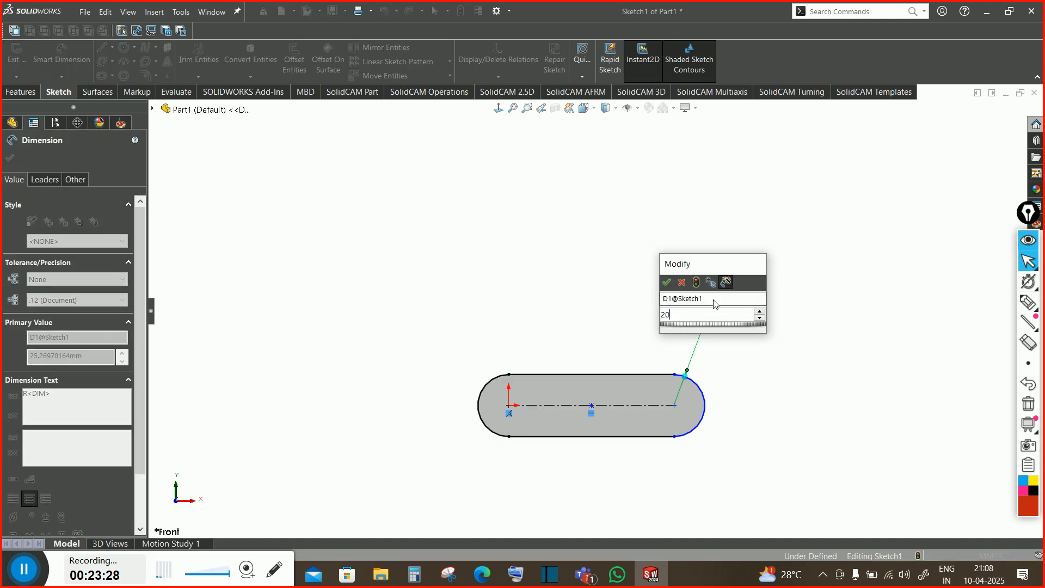
{"action": "key", "text": "Escape"}
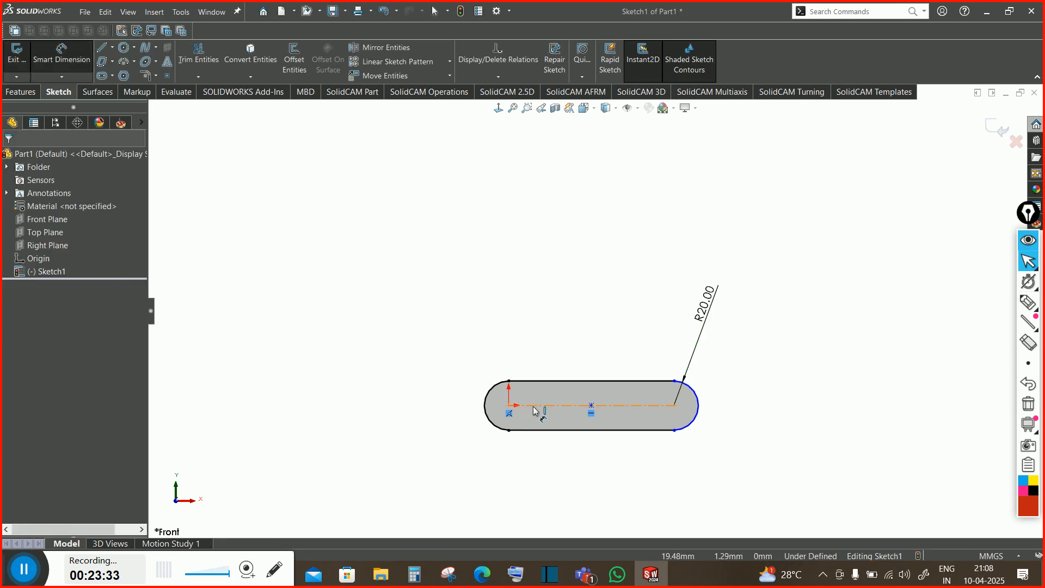
- Dimension the slot's center-to-center length below the slot, accepting its drawn value
{"action": "left_click", "coordinate": [549, 479]}
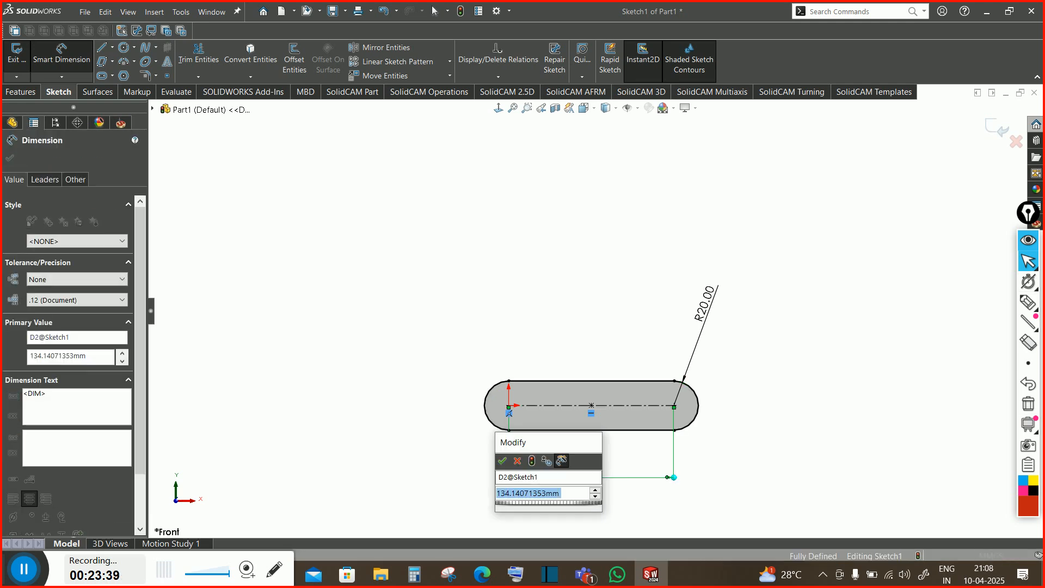
{"action": "left_click", "coordinate": [502, 461]}
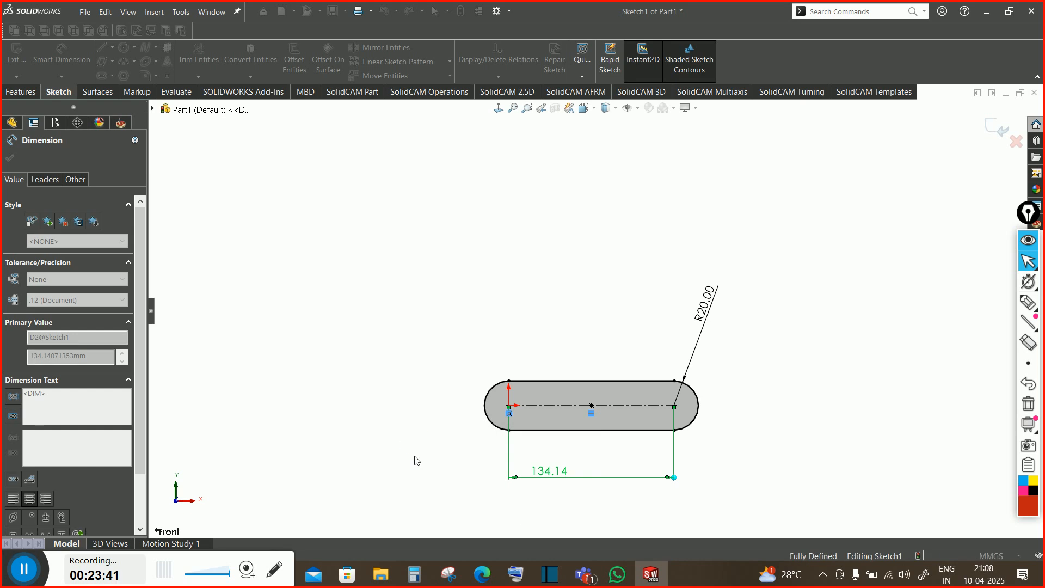
{"action": "key", "text": "Escape"}
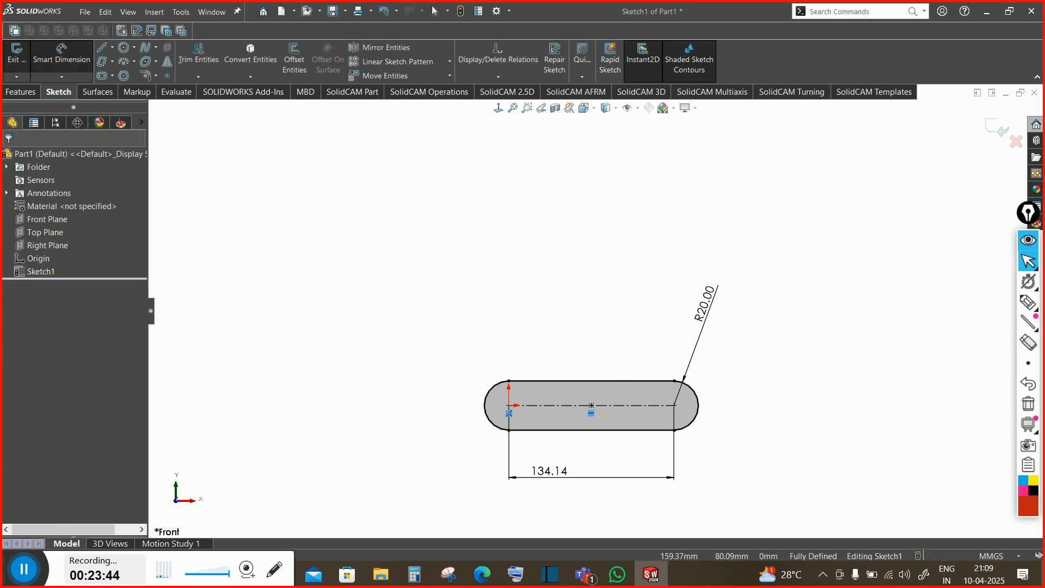
- Delete the radius dimension from the slot's right end arc
{"action": "right_click", "coordinate": [705, 308]}
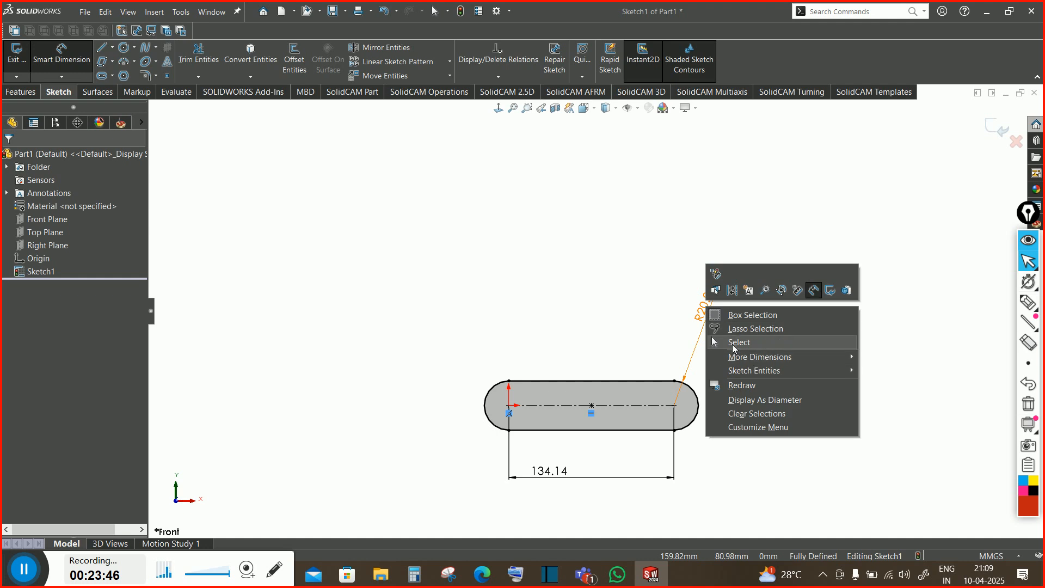
{"action": "left_click", "coordinate": [716, 346]}
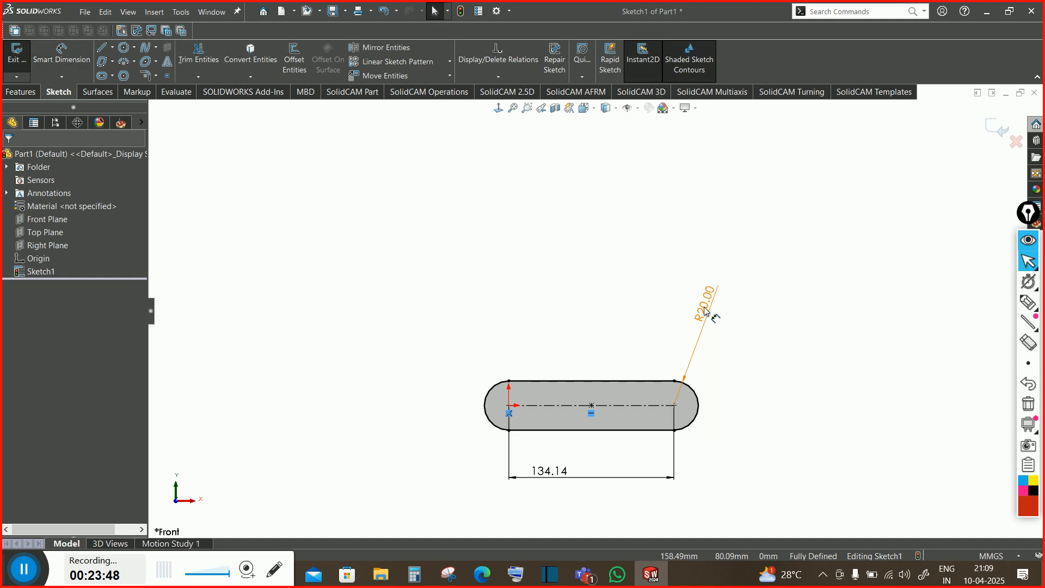
{"action": "left_click", "coordinate": [705, 309]}
{"action": "right_click", "coordinate": [706, 309]}
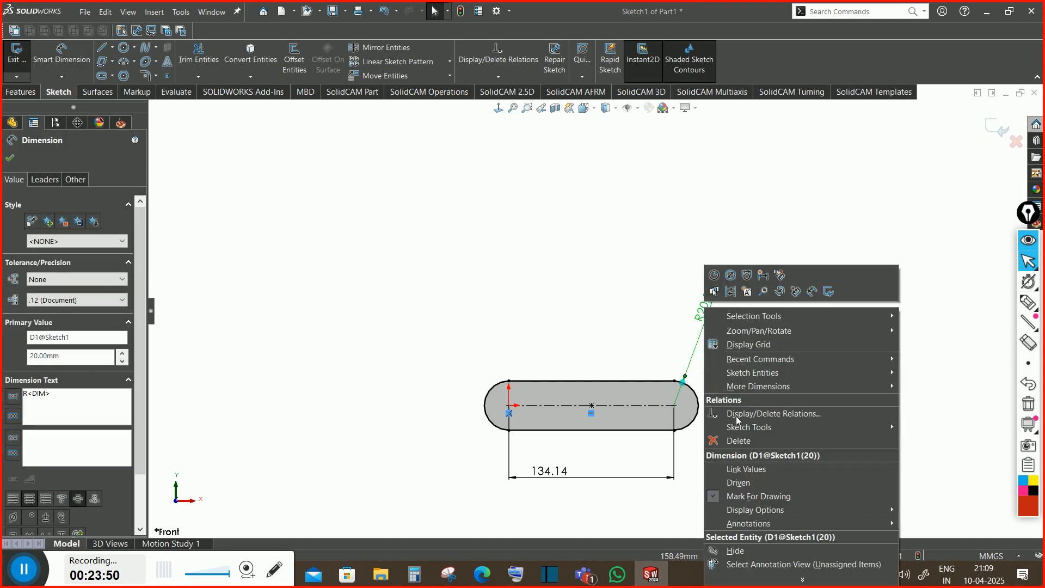
{"action": "left_click", "coordinate": [738, 441]}
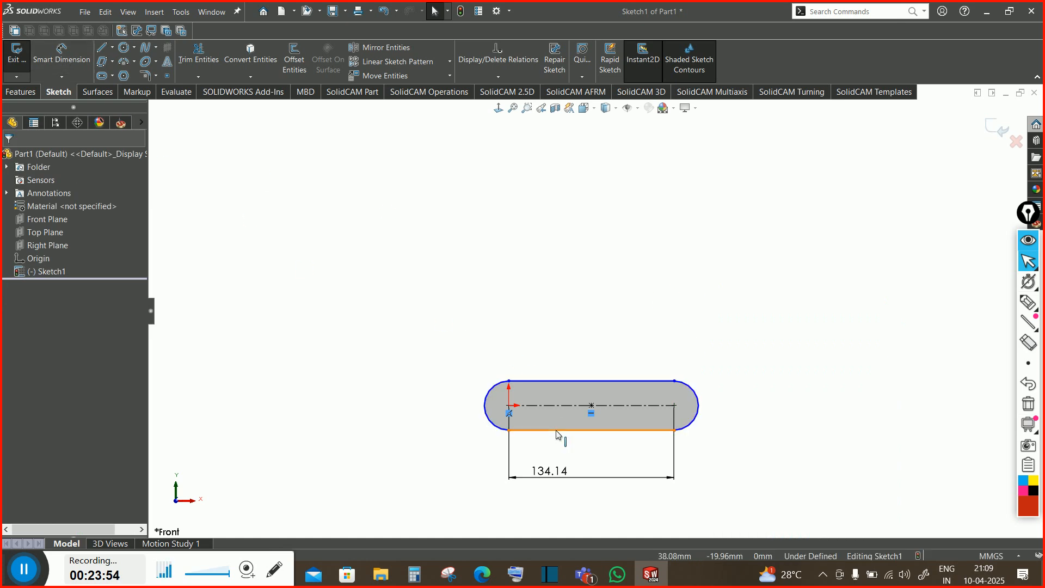
- Dimension the slot's width between its two straight sides, placed beside the left end, accepting its current value
{"action": "left_click", "coordinate": [61, 54]}
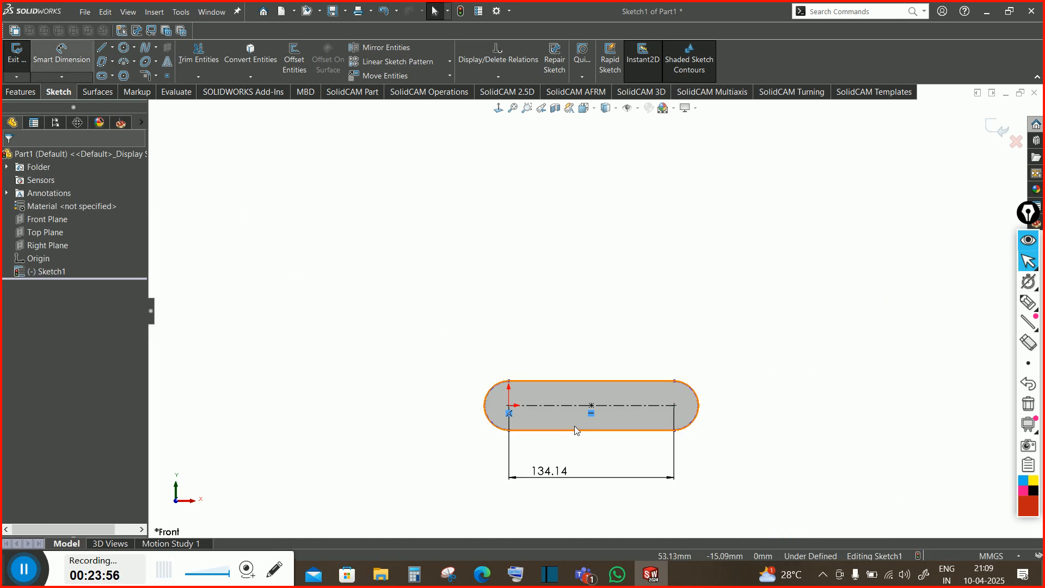
{"action": "key", "text": "Escape"}
{"action": "left_click", "coordinate": [67, 73]}
{"action": "left_click", "coordinate": [71, 55]}
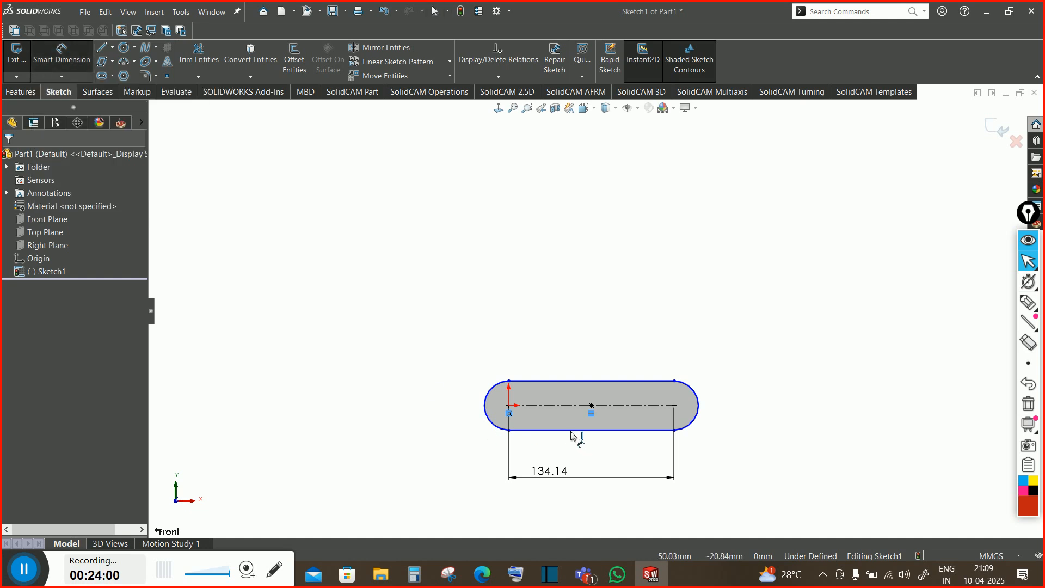
{"action": "left_click", "coordinate": [553, 381]}
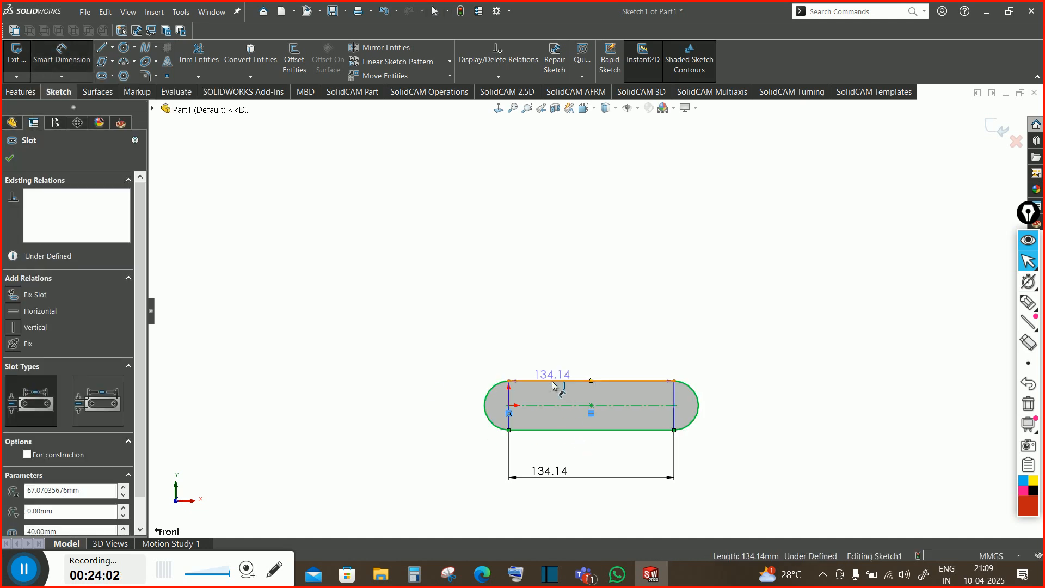
{"action": "left_click", "coordinate": [543, 376]}
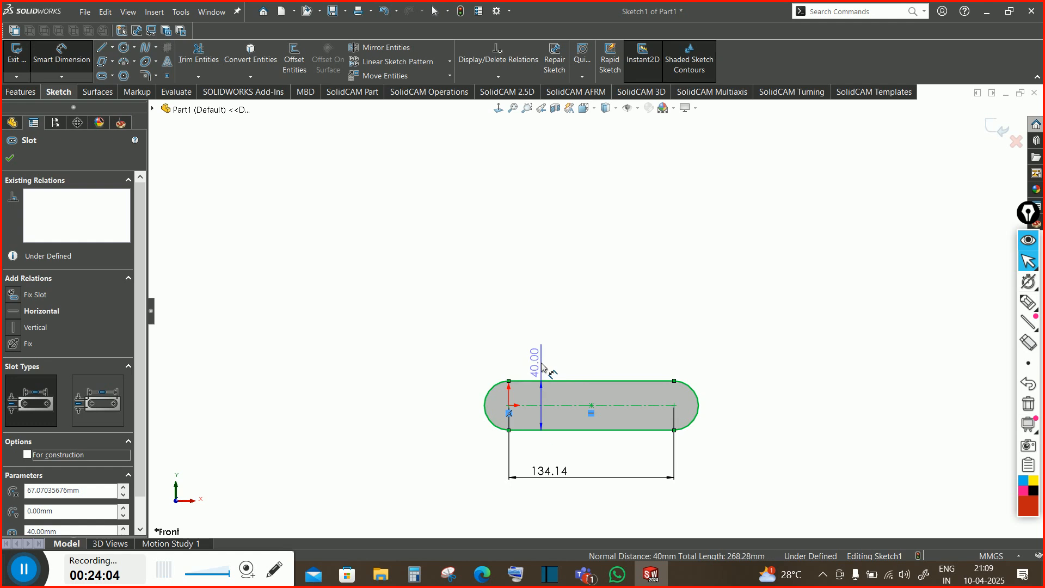
{"action": "left_click", "coordinate": [472, 365]}
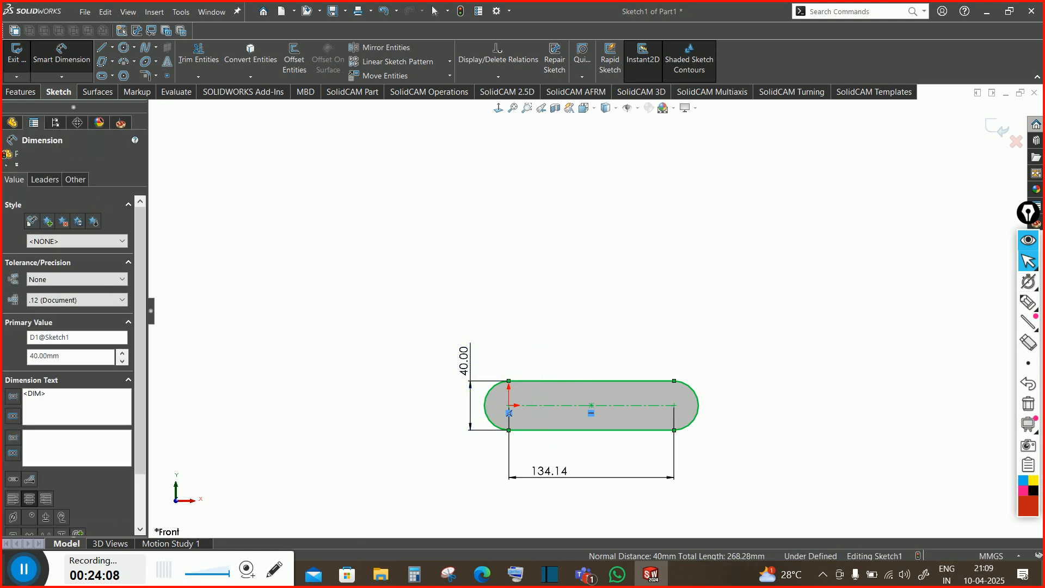
{"action": "double_click", "coordinate": [459, 359]}
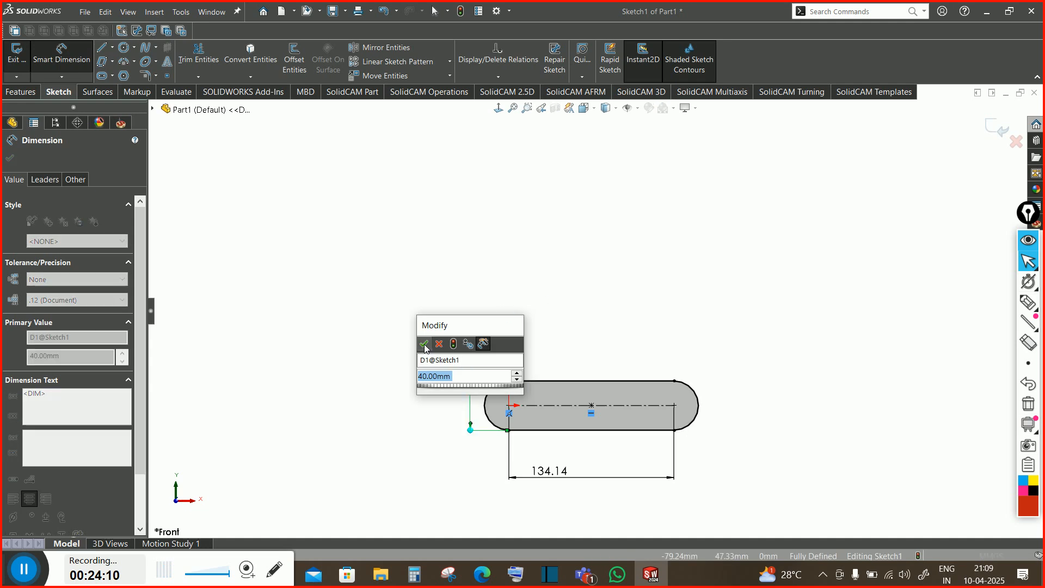
{"action": "key", "text": "Return"}
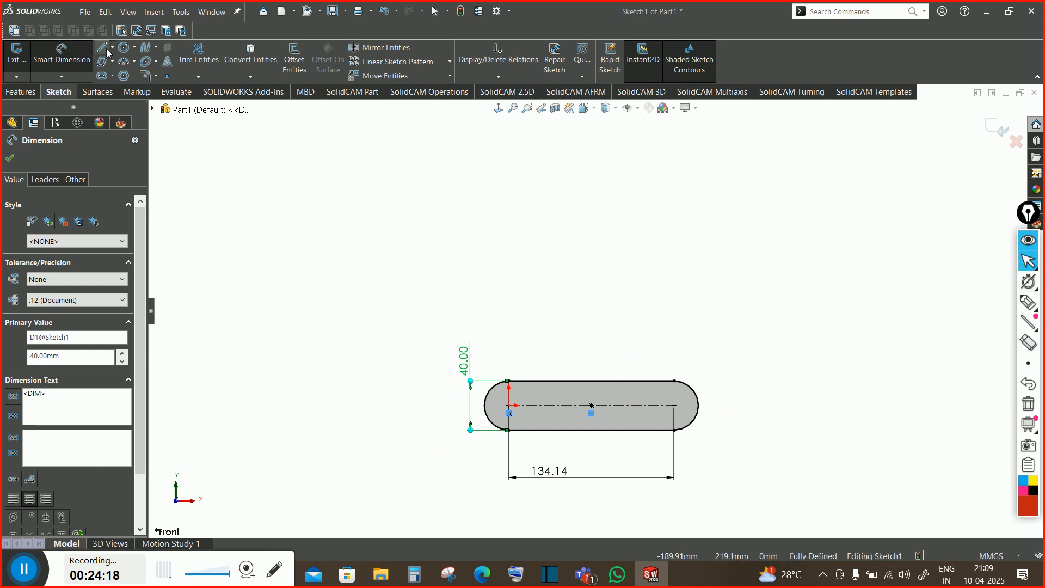
- Sketch an inclined straight slot above the horizontal one, about 131 mm between arc centers and about 32 mm wide
{"action": "left_click", "coordinate": [107, 77]}
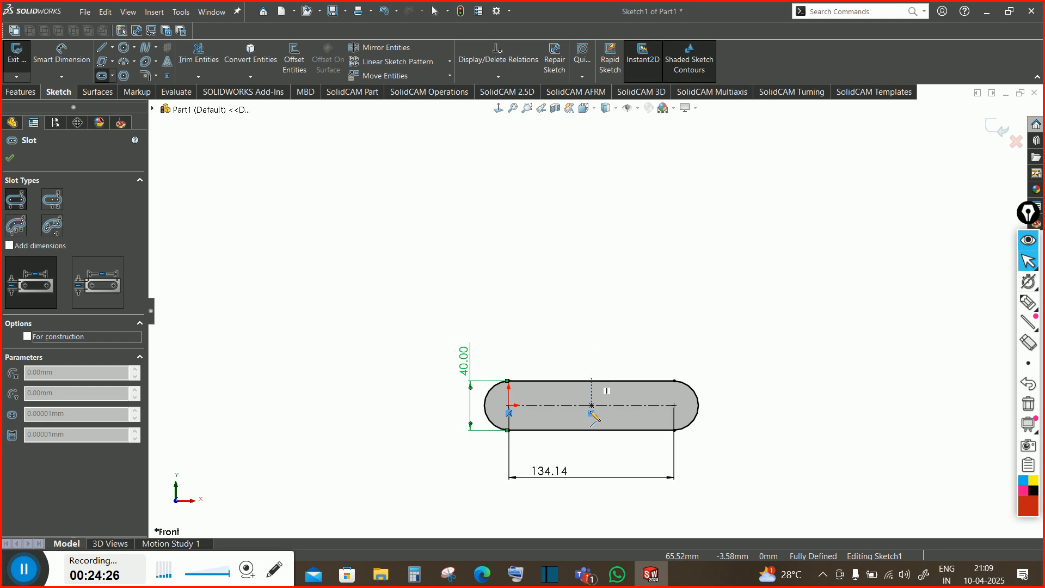
{"action": "left_click", "coordinate": [592, 326]}
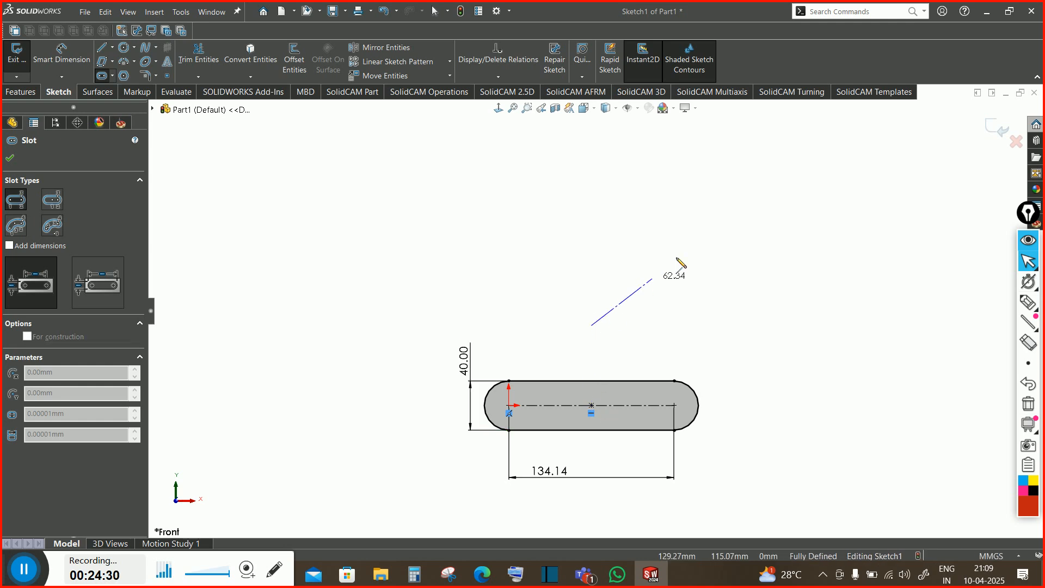
{"action": "left_click", "coordinate": [722, 230]}
{"action": "left_click", "coordinate": [732, 251]}
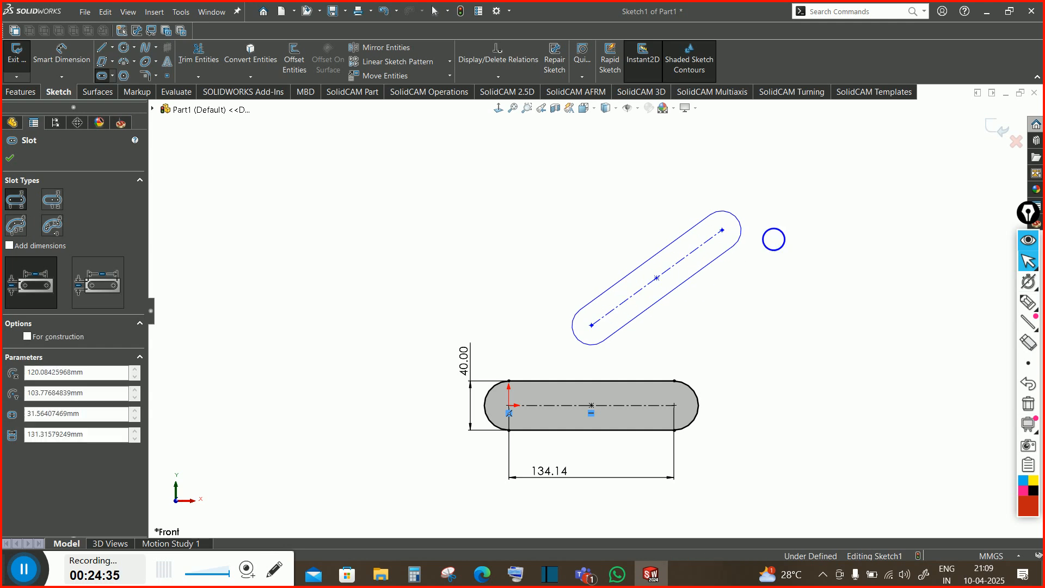
{"action": "right_click", "coordinate": [779, 242]}
{"action": "left_click", "coordinate": [791, 253]}
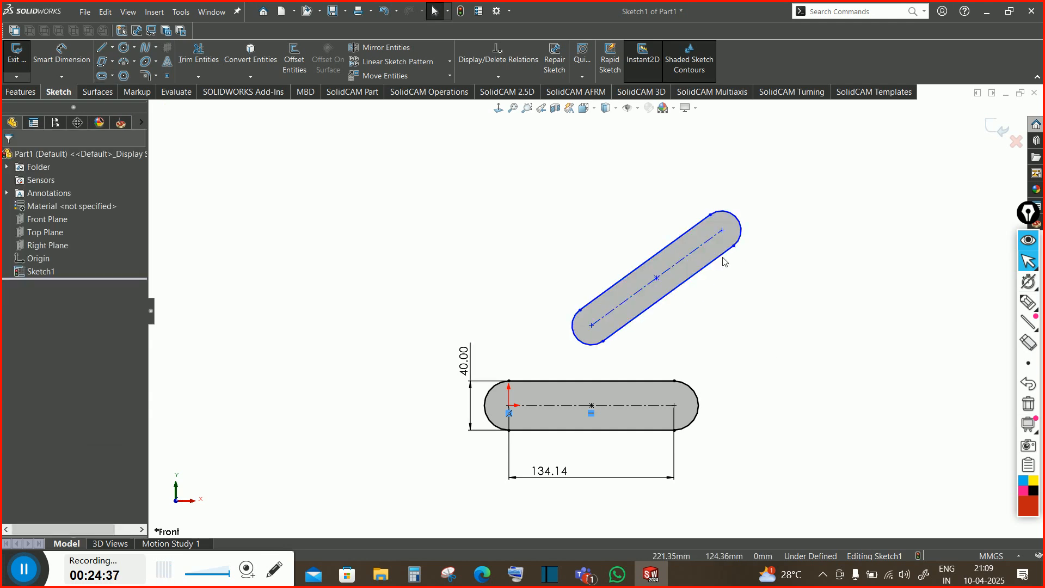
- Dimension the angle between the horizontal slot's centerline and the inclined slot's centerline, and set it to 30°
{"action": "left_click", "coordinate": [67, 67]}
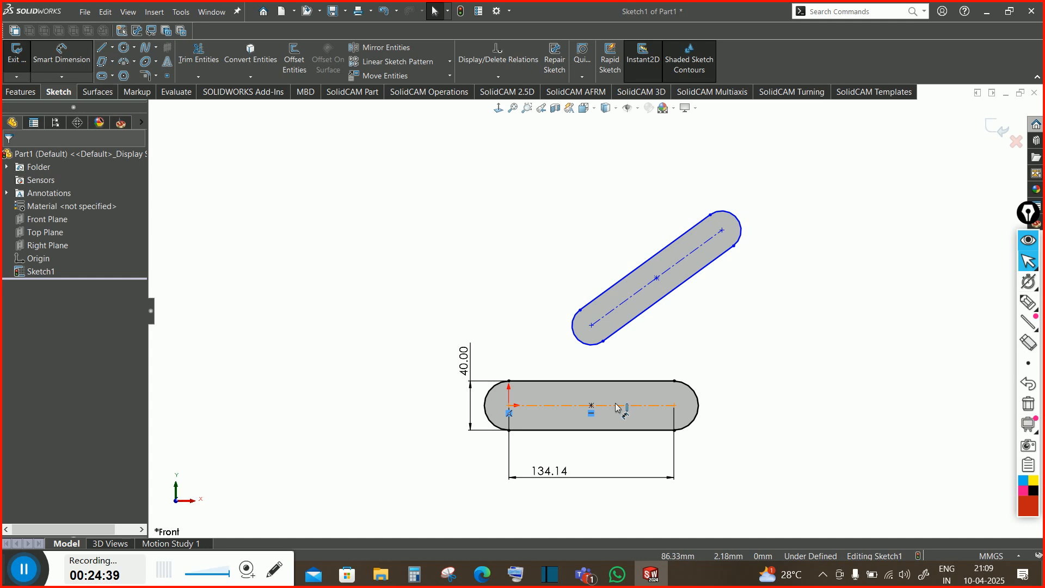
{"action": "left_click", "coordinate": [608, 319]}
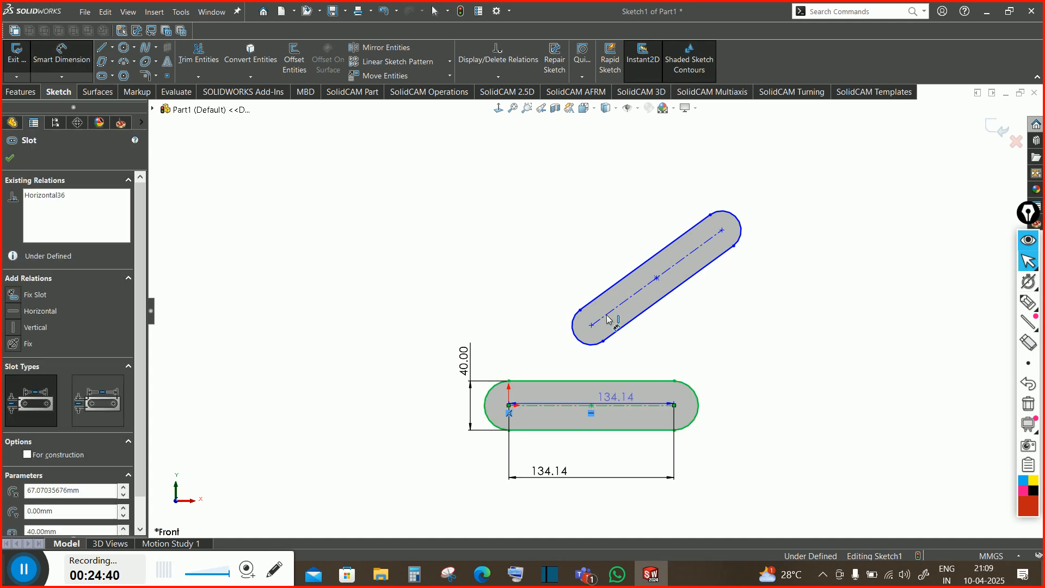
{"action": "left_click", "coordinate": [653, 280]}
{"action": "left_click", "coordinate": [700, 333]}
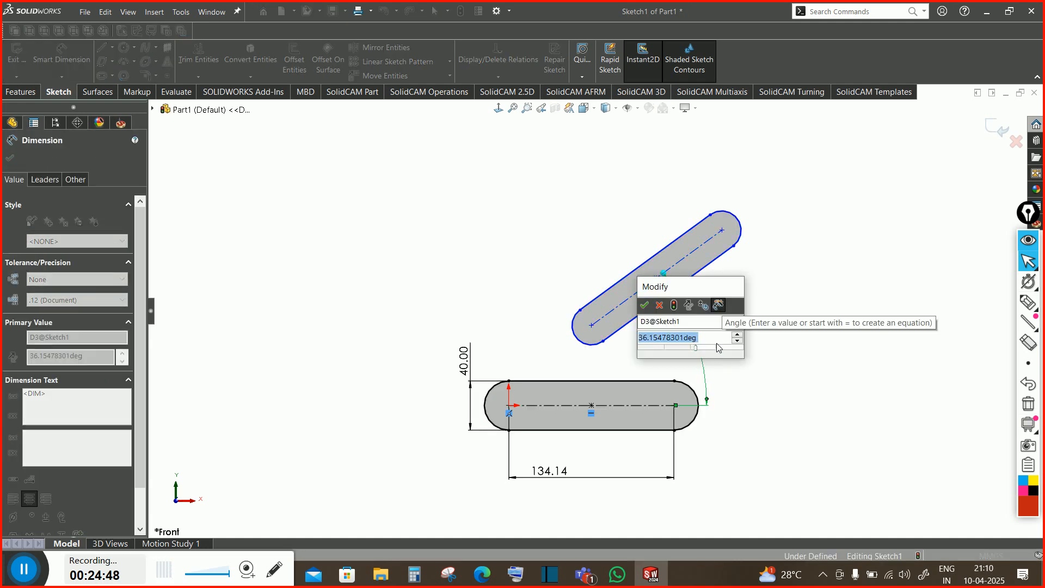
{"action": "type", "text": "3"}
{"action": "key", "text": "Return"}
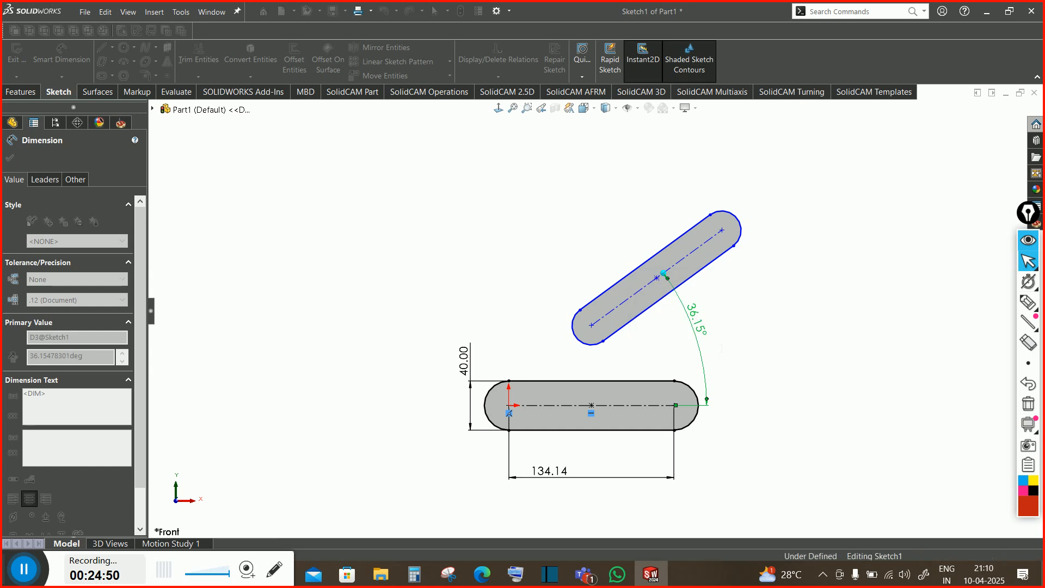
{"action": "left_click", "coordinate": [782, 334]}
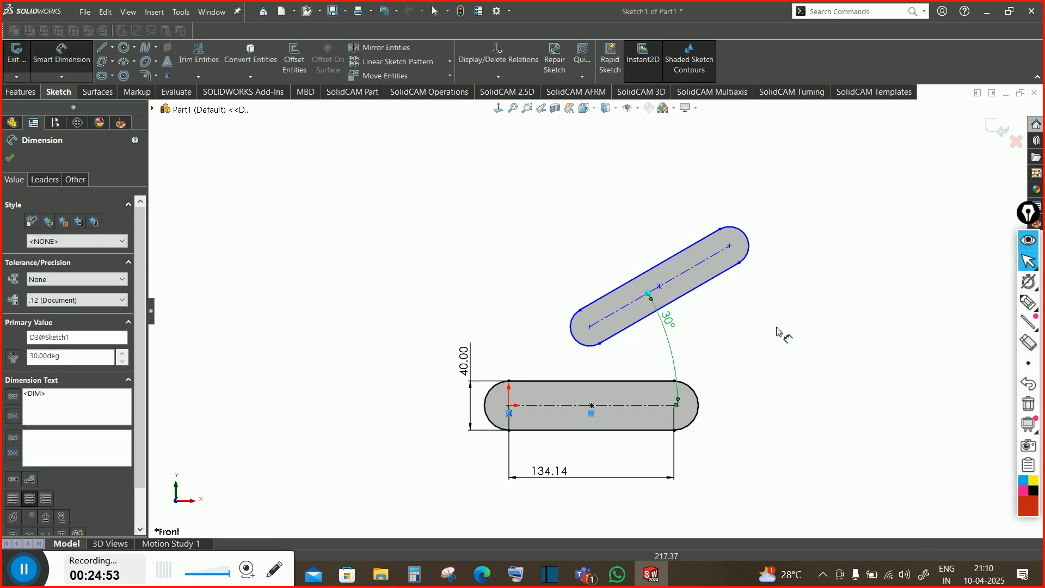
- Add a radius dimension to the inclined slot's upper end arc, accepting its drawn value
{"action": "left_click", "coordinate": [745, 240]}
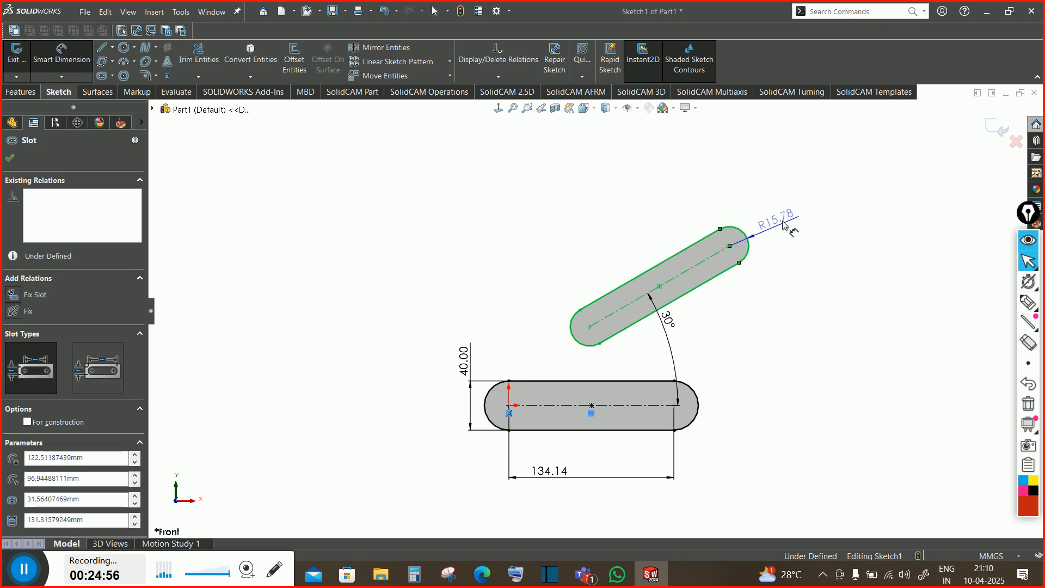
{"action": "left_click", "coordinate": [783, 224]}
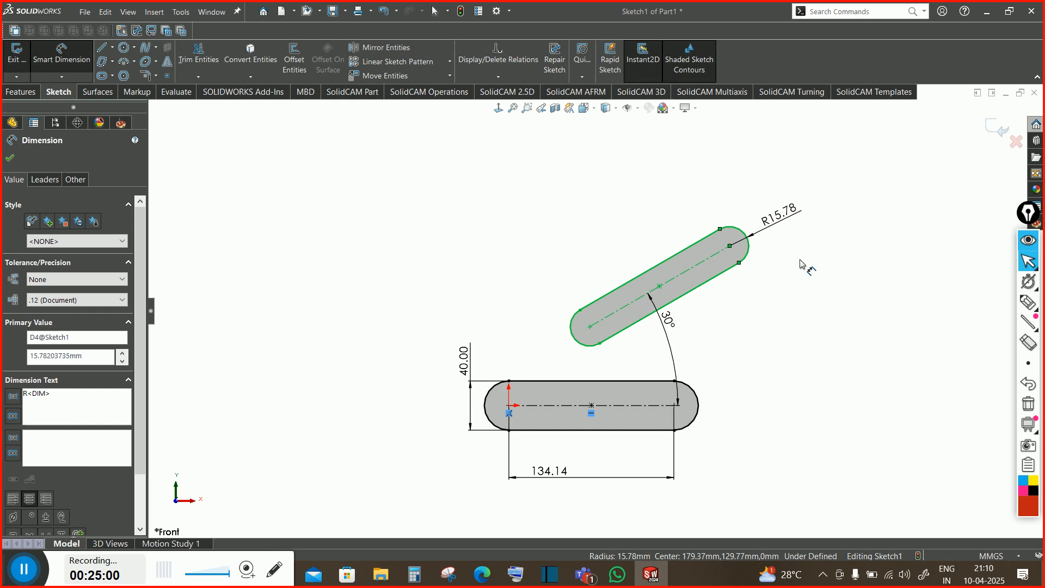
{"action": "left_click", "coordinate": [738, 203]}
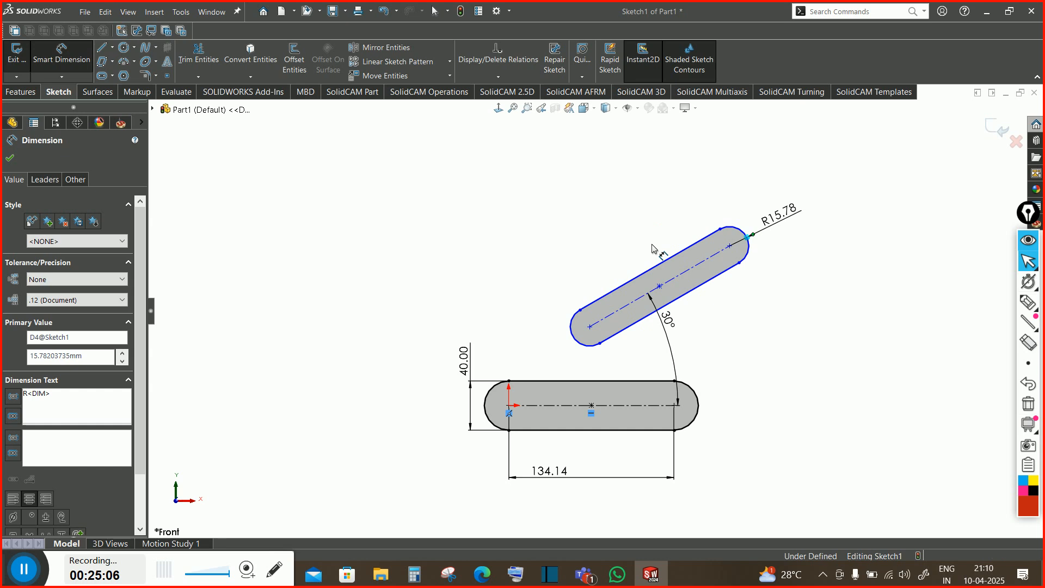
- Dimension the inclined slot's center-to-center length, placed parallel below the slot, accepting its drawn value
{"action": "left_click", "coordinate": [676, 279]}
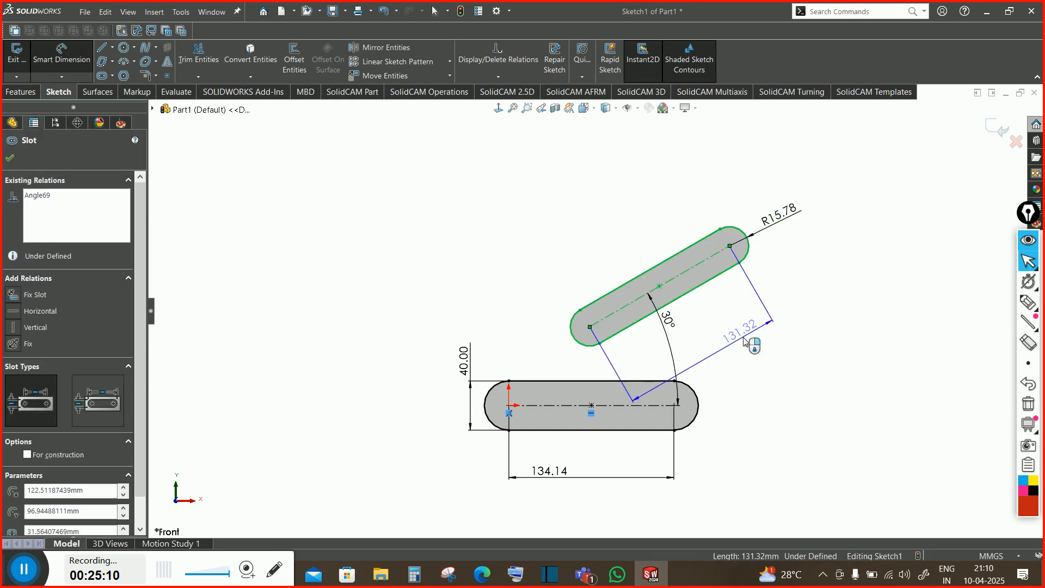
{"action": "left_click", "coordinate": [744, 341]}
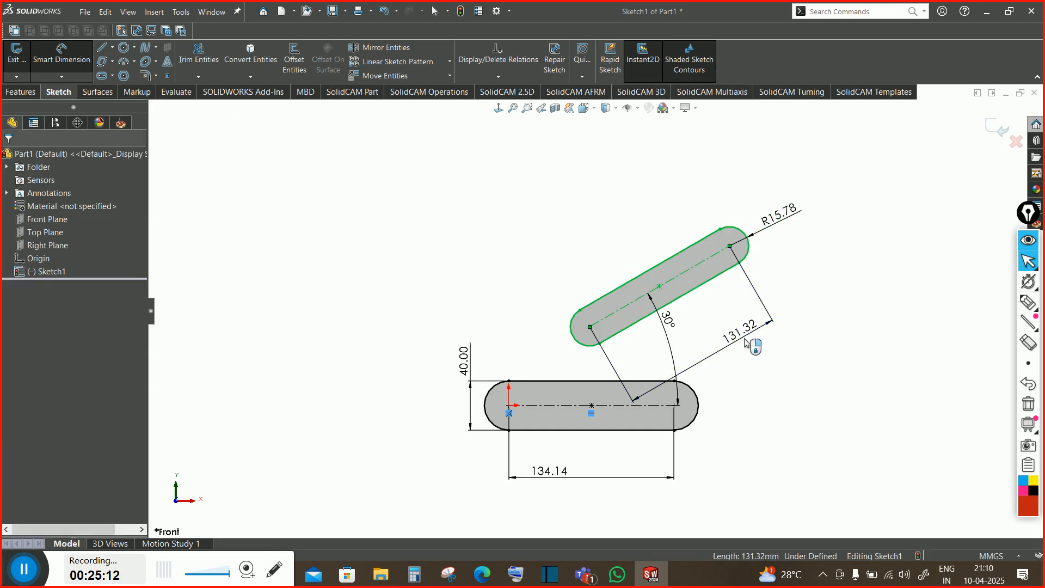
{"action": "left_click", "coordinate": [763, 337]}
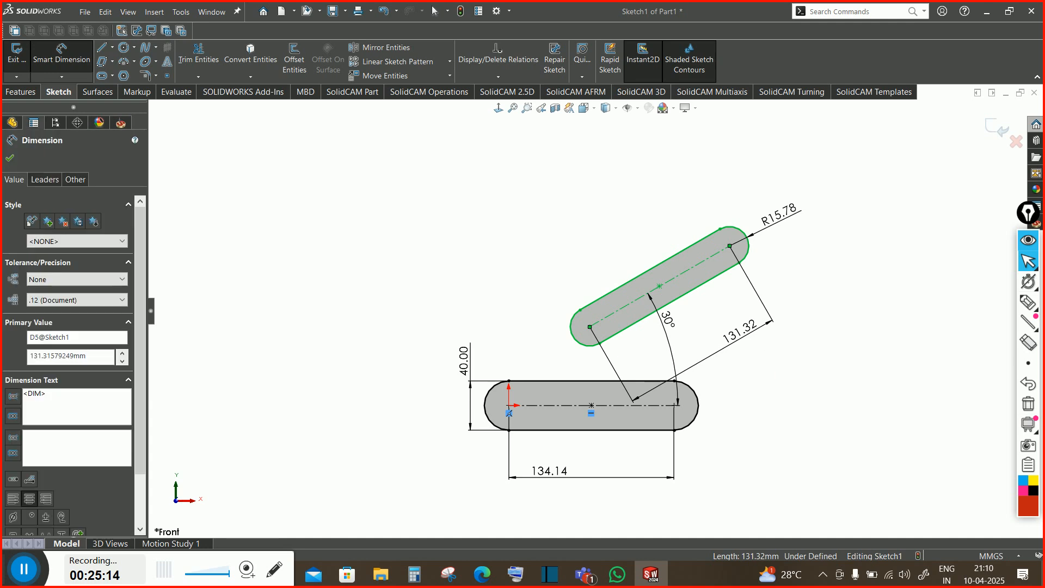
{"action": "left_click", "coordinate": [696, 321]}
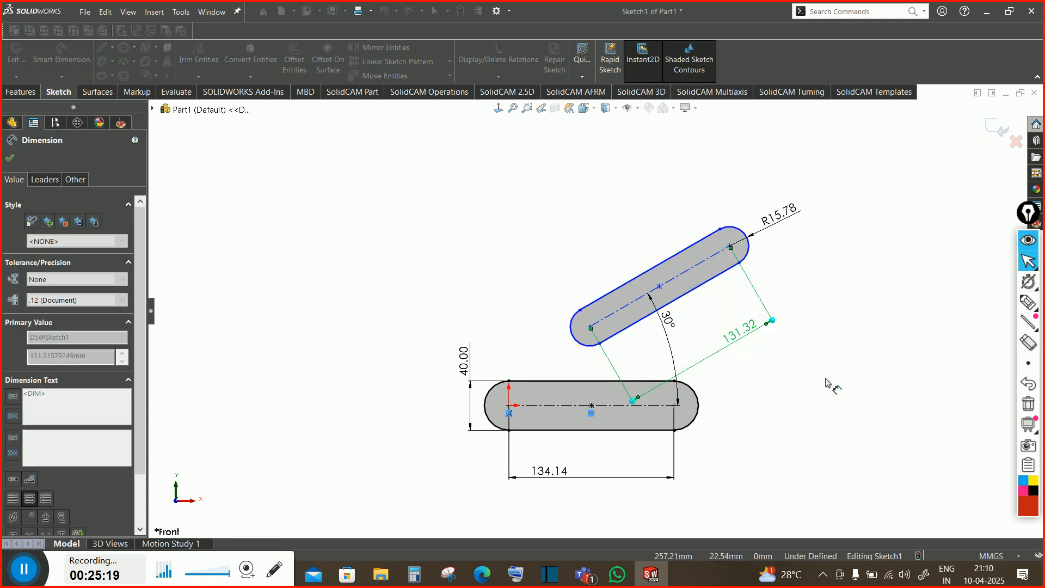
{"action": "key", "text": "Escape"}
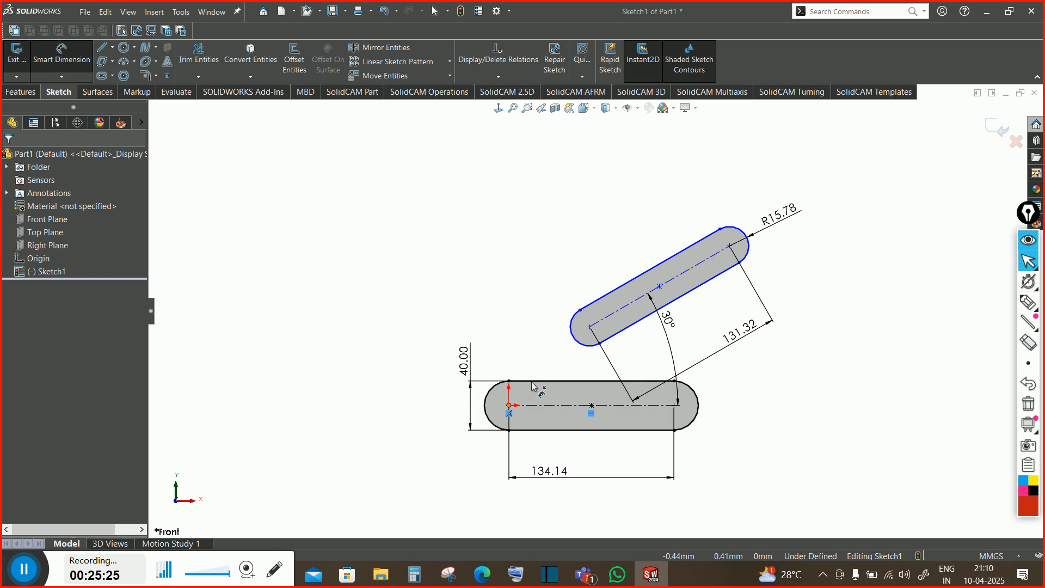
- Locate the inclined slot's lower arc center from the origin with a horizontal and a vertical dimension, accepting the drawn values
{"action": "left_click", "coordinate": [590, 326]}
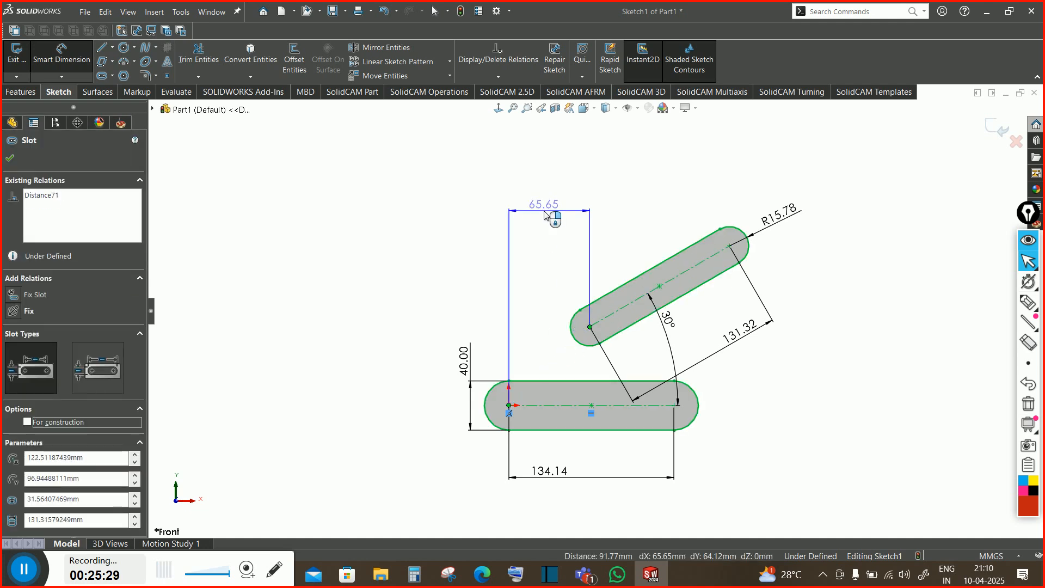
{"action": "left_click", "coordinate": [546, 214]}
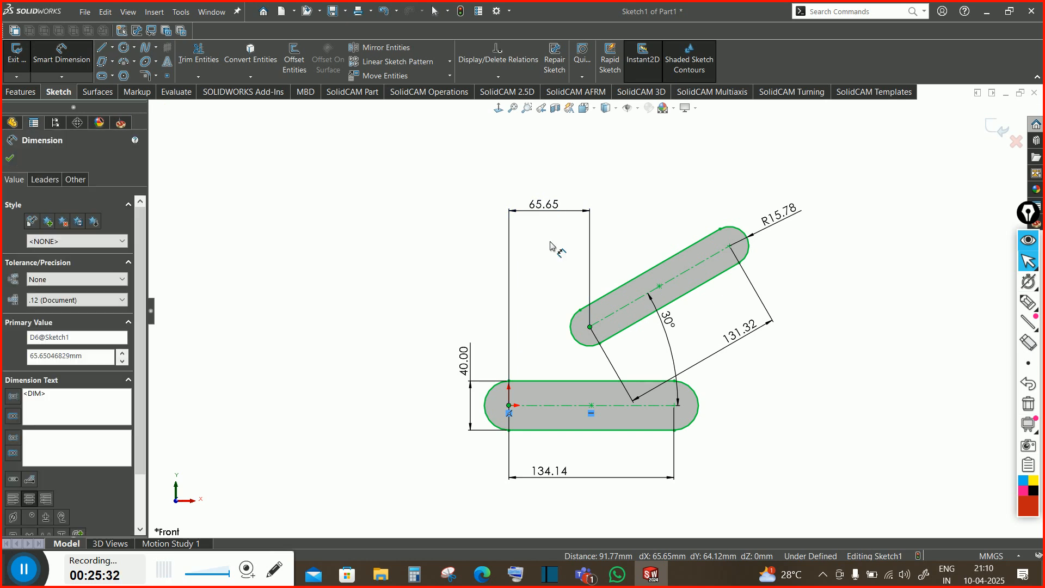
{"action": "left_click", "coordinate": [499, 194]}
{"action": "left_click", "coordinate": [669, 194]}
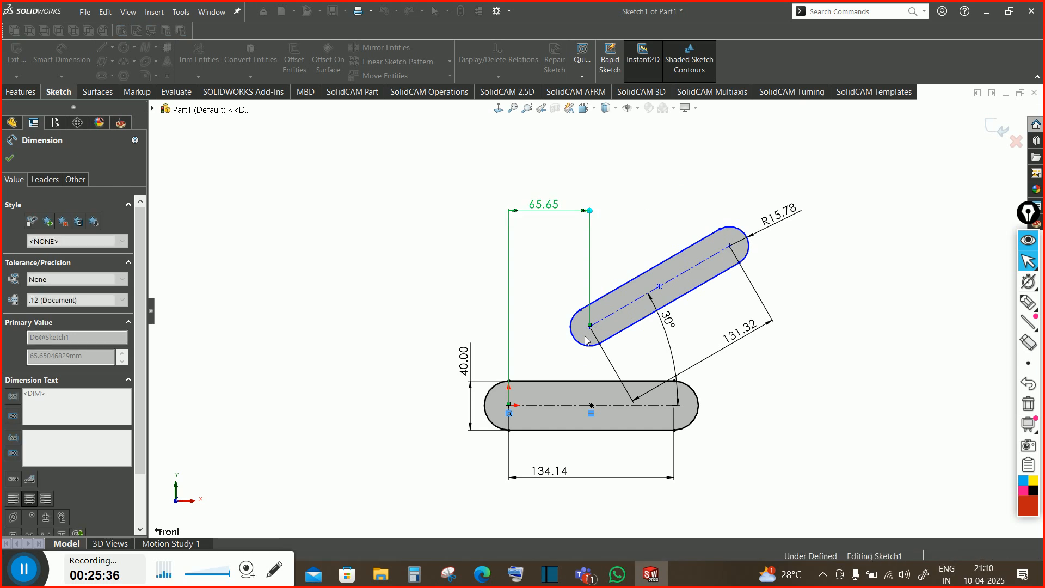
{"action": "key", "text": "Escape"}
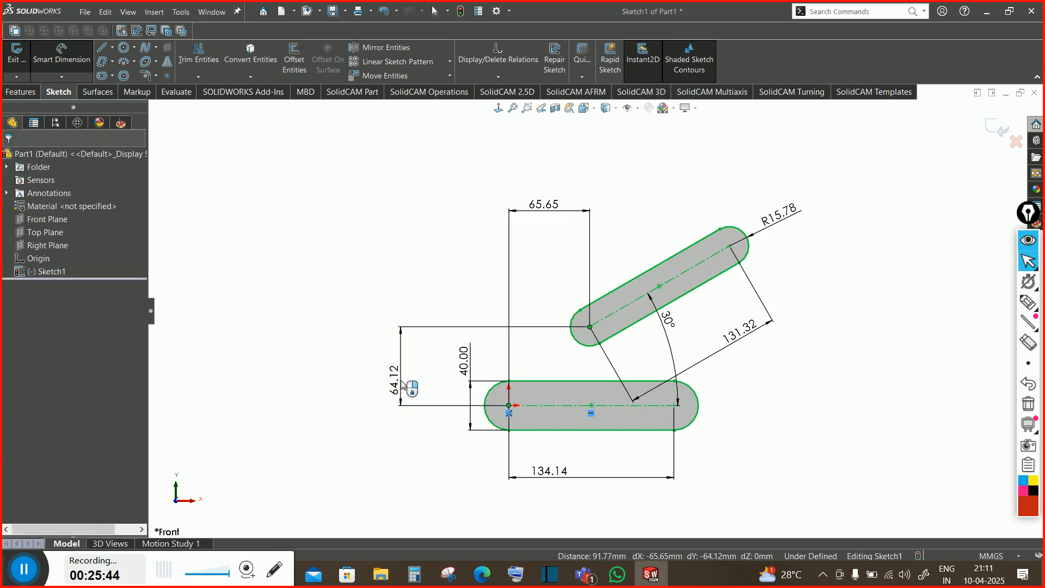
{"action": "left_click", "coordinate": [402, 384]}
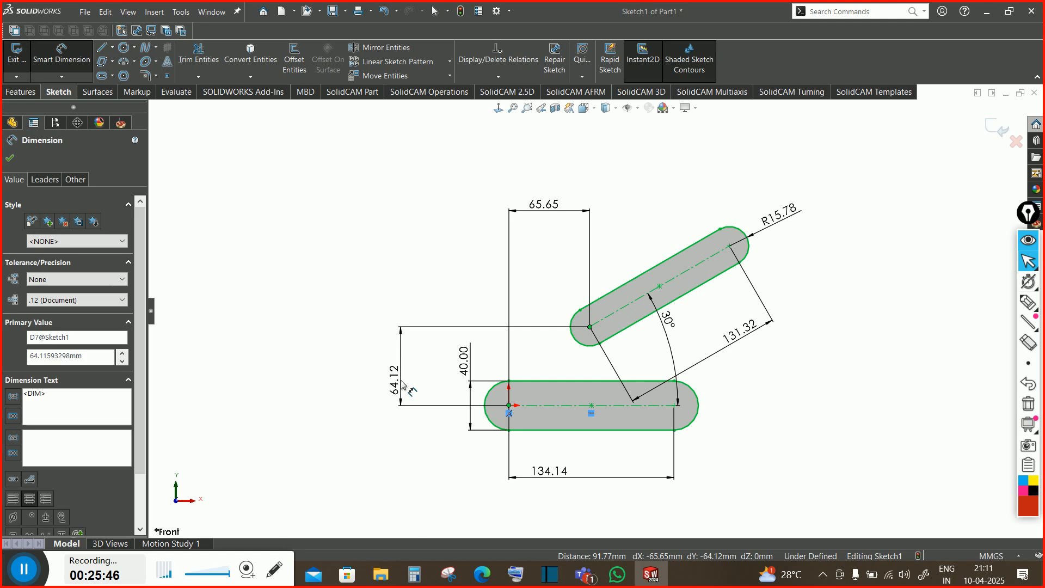
{"action": "left_click", "coordinate": [354, 363]}
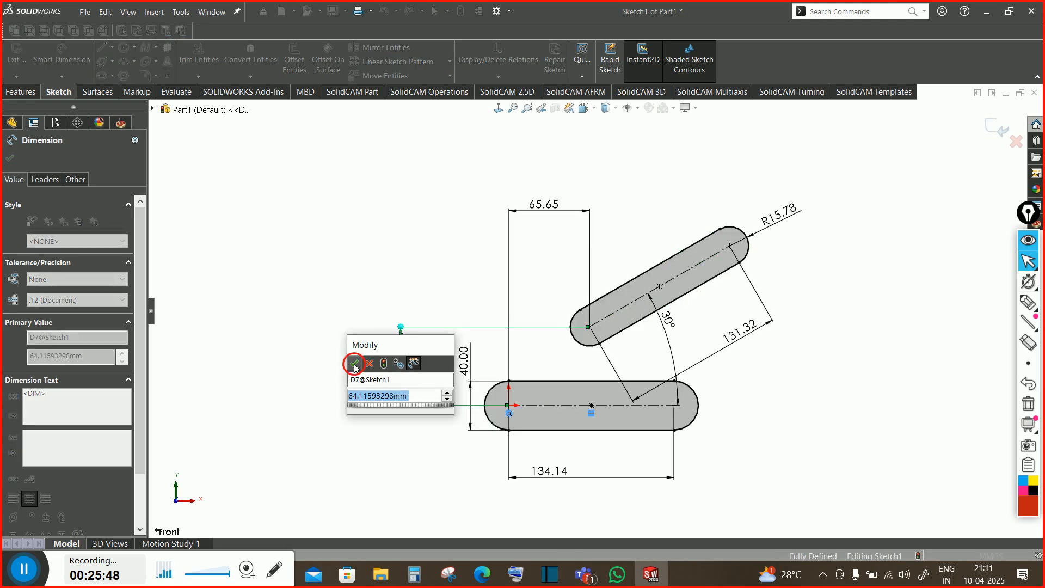